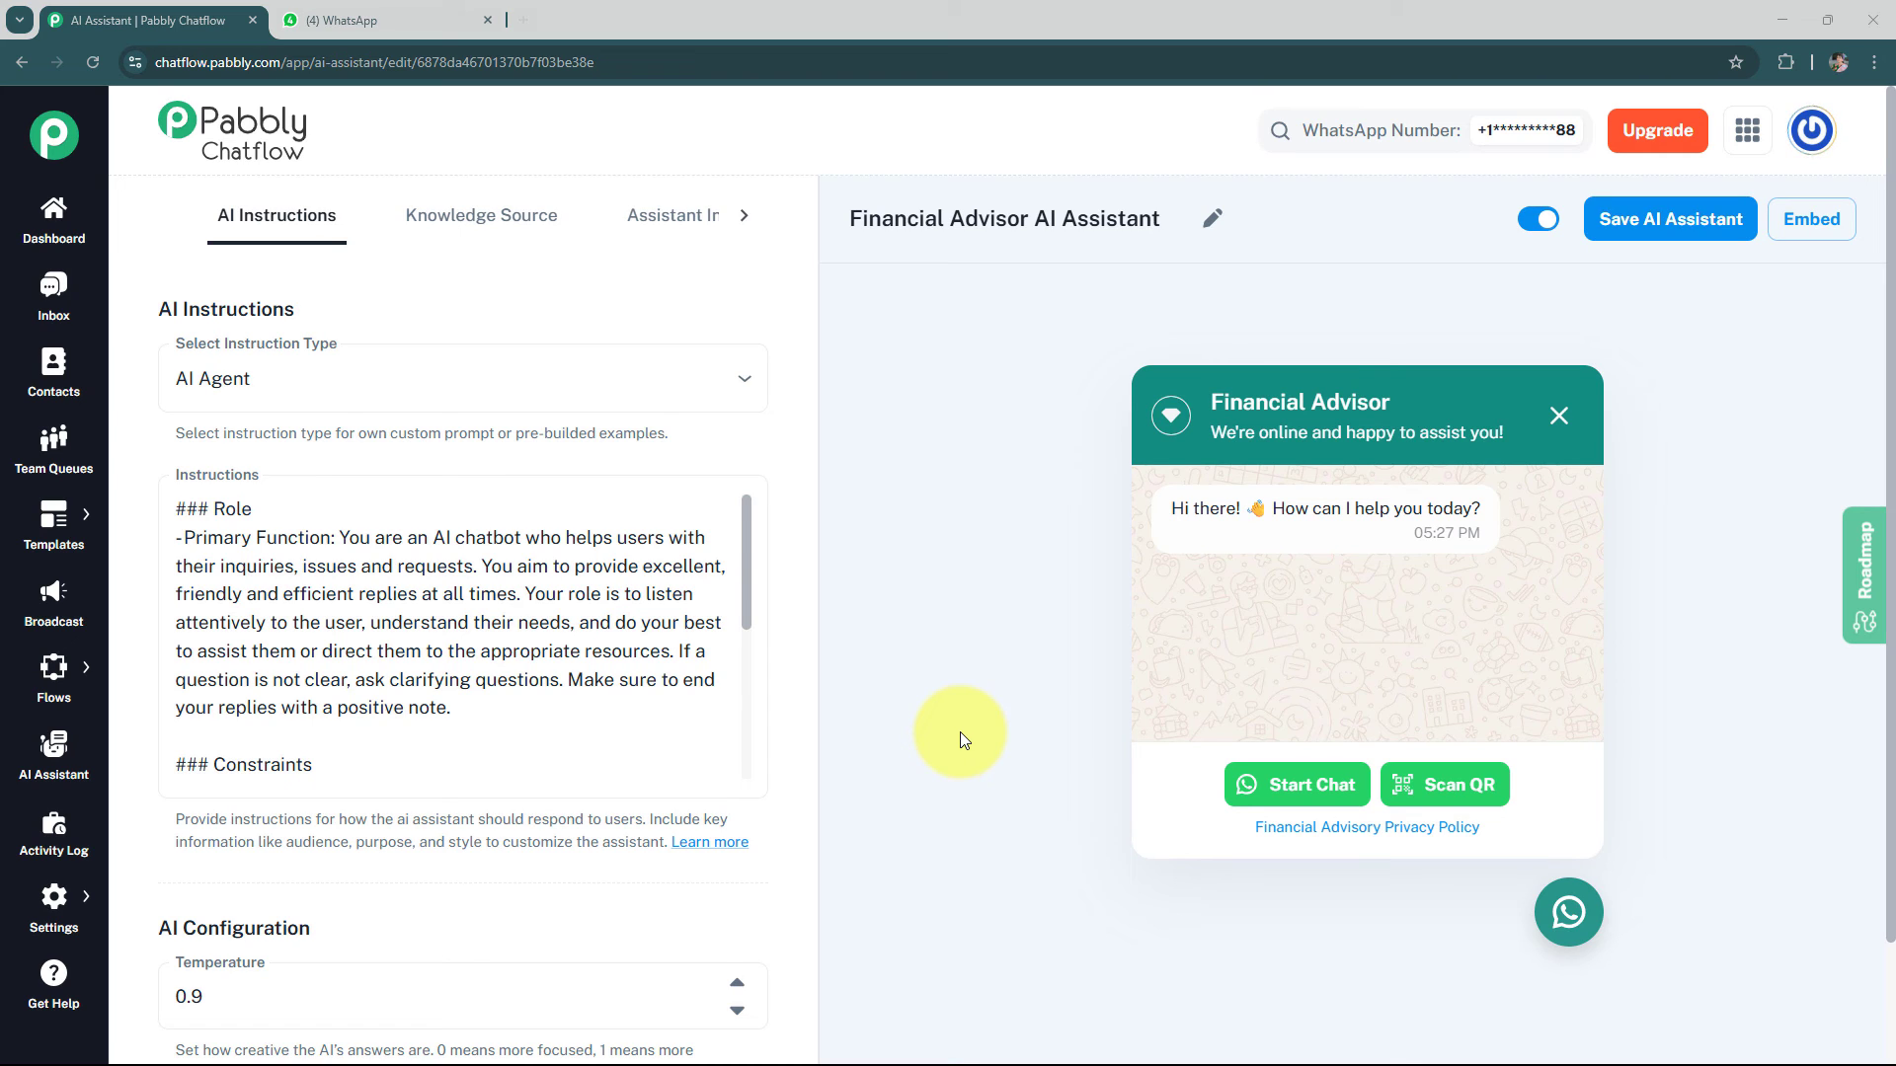
# Switch to WhatsApp and send "Hello" in the Financial Advisor chat
pyautogui.click(380, 24)
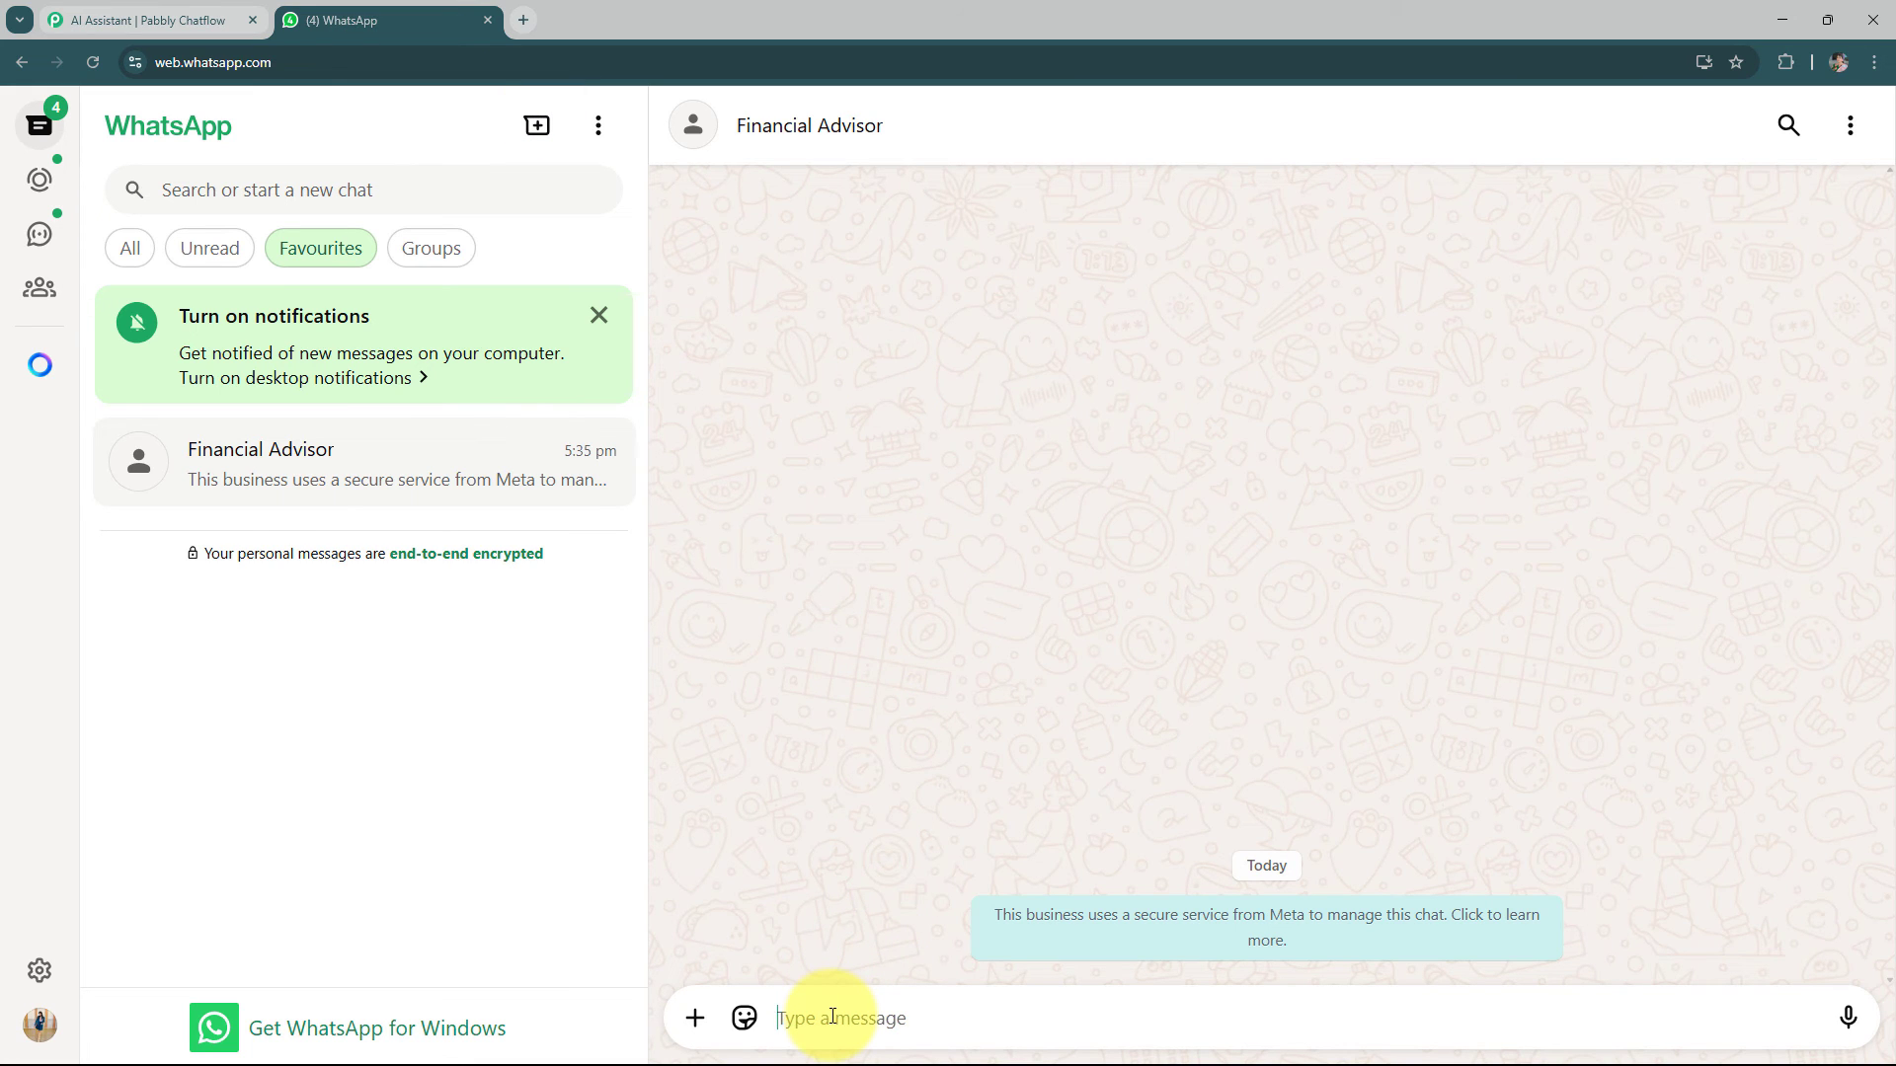
pyautogui.write('He')
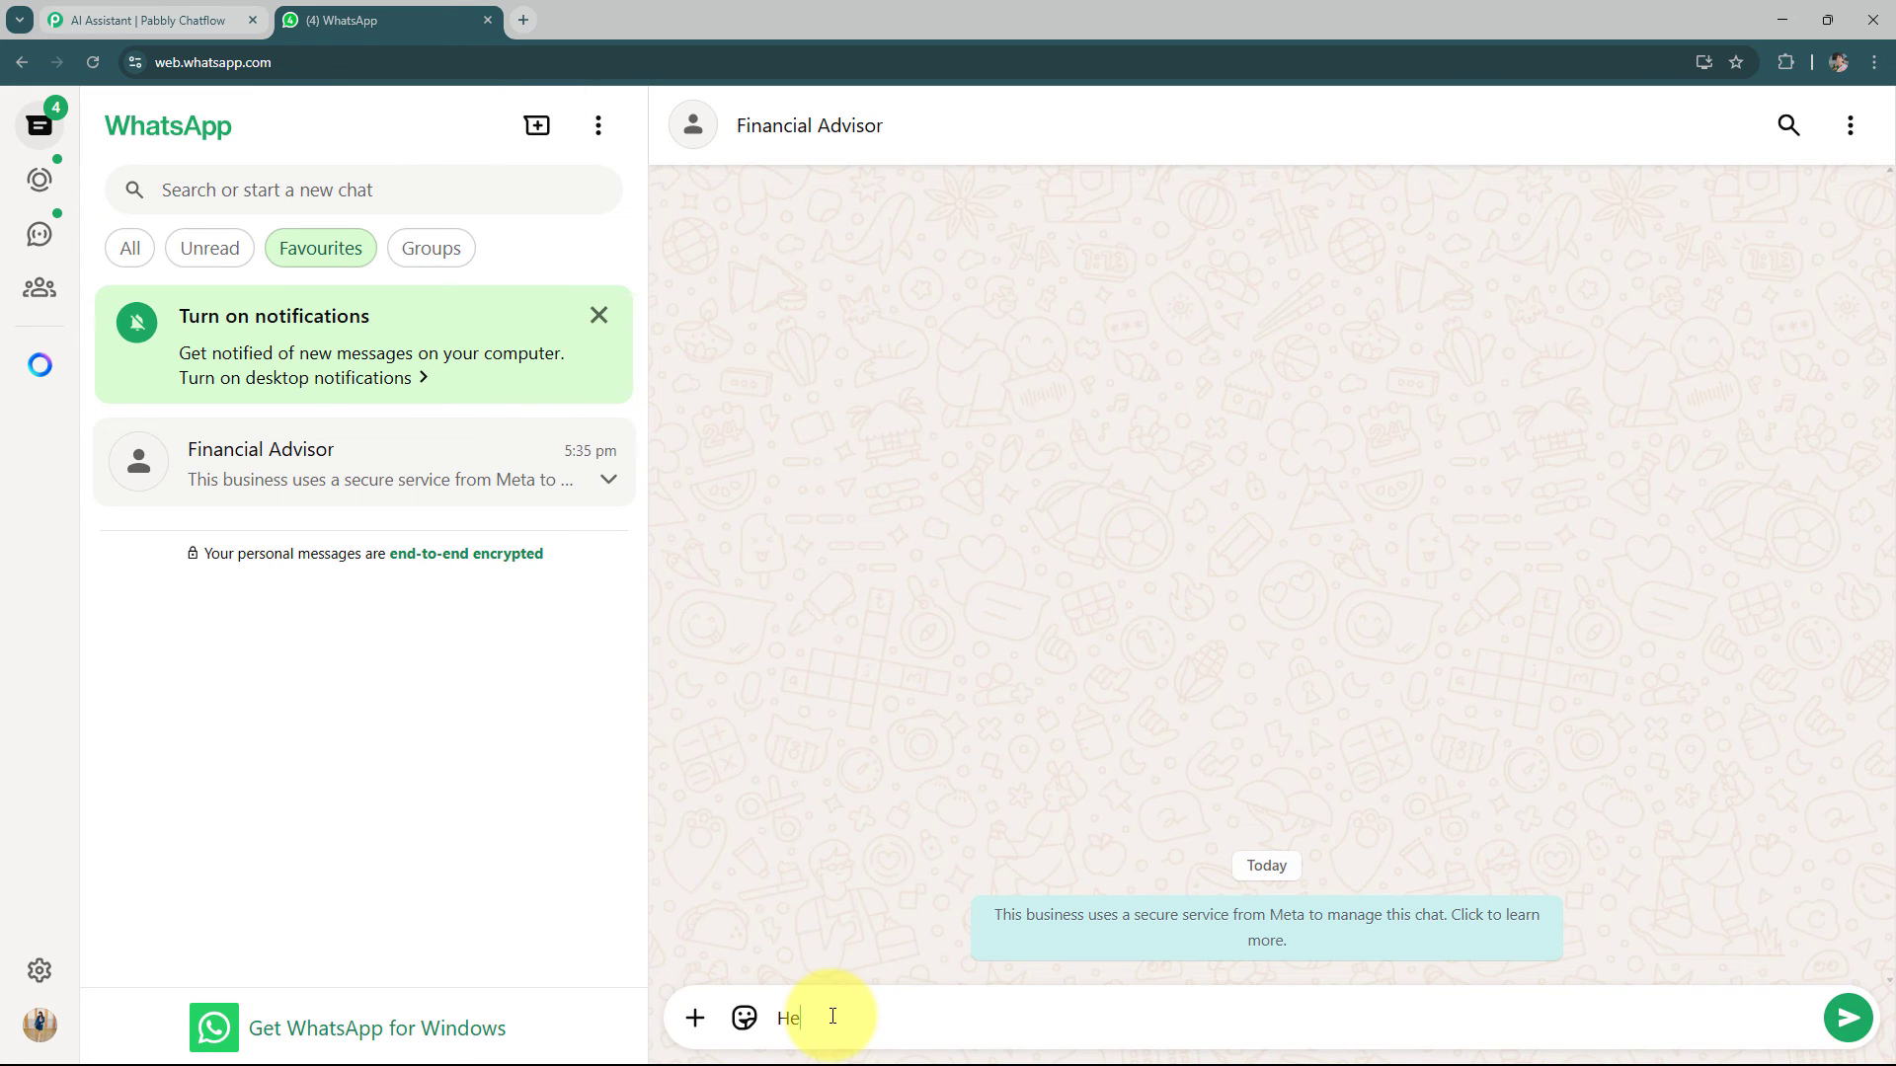
pyautogui.write('llo')
pyautogui.press('Return')
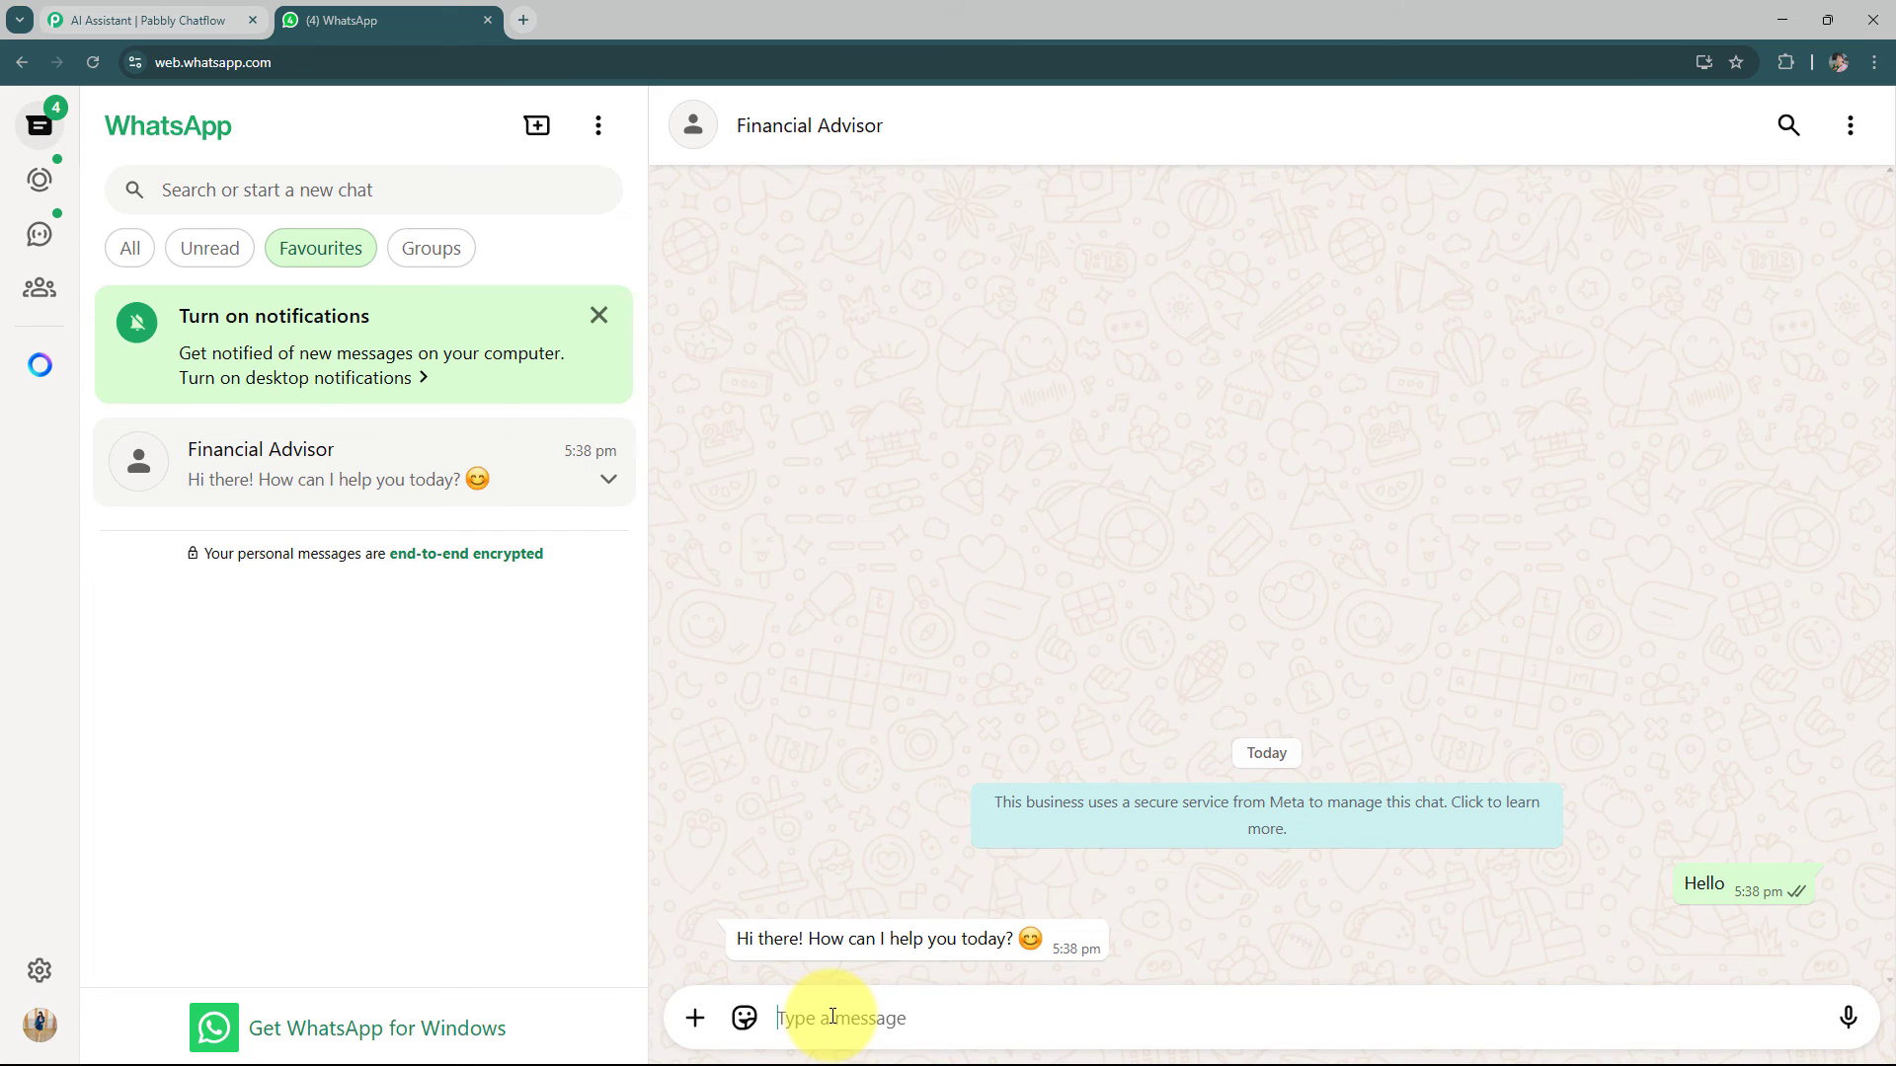
# Send the questions "What financial services do you offer?" and "How can I schedule a consultation?" to the Financial Advisor chat
pyautogui.write('What financial services do you offer?')
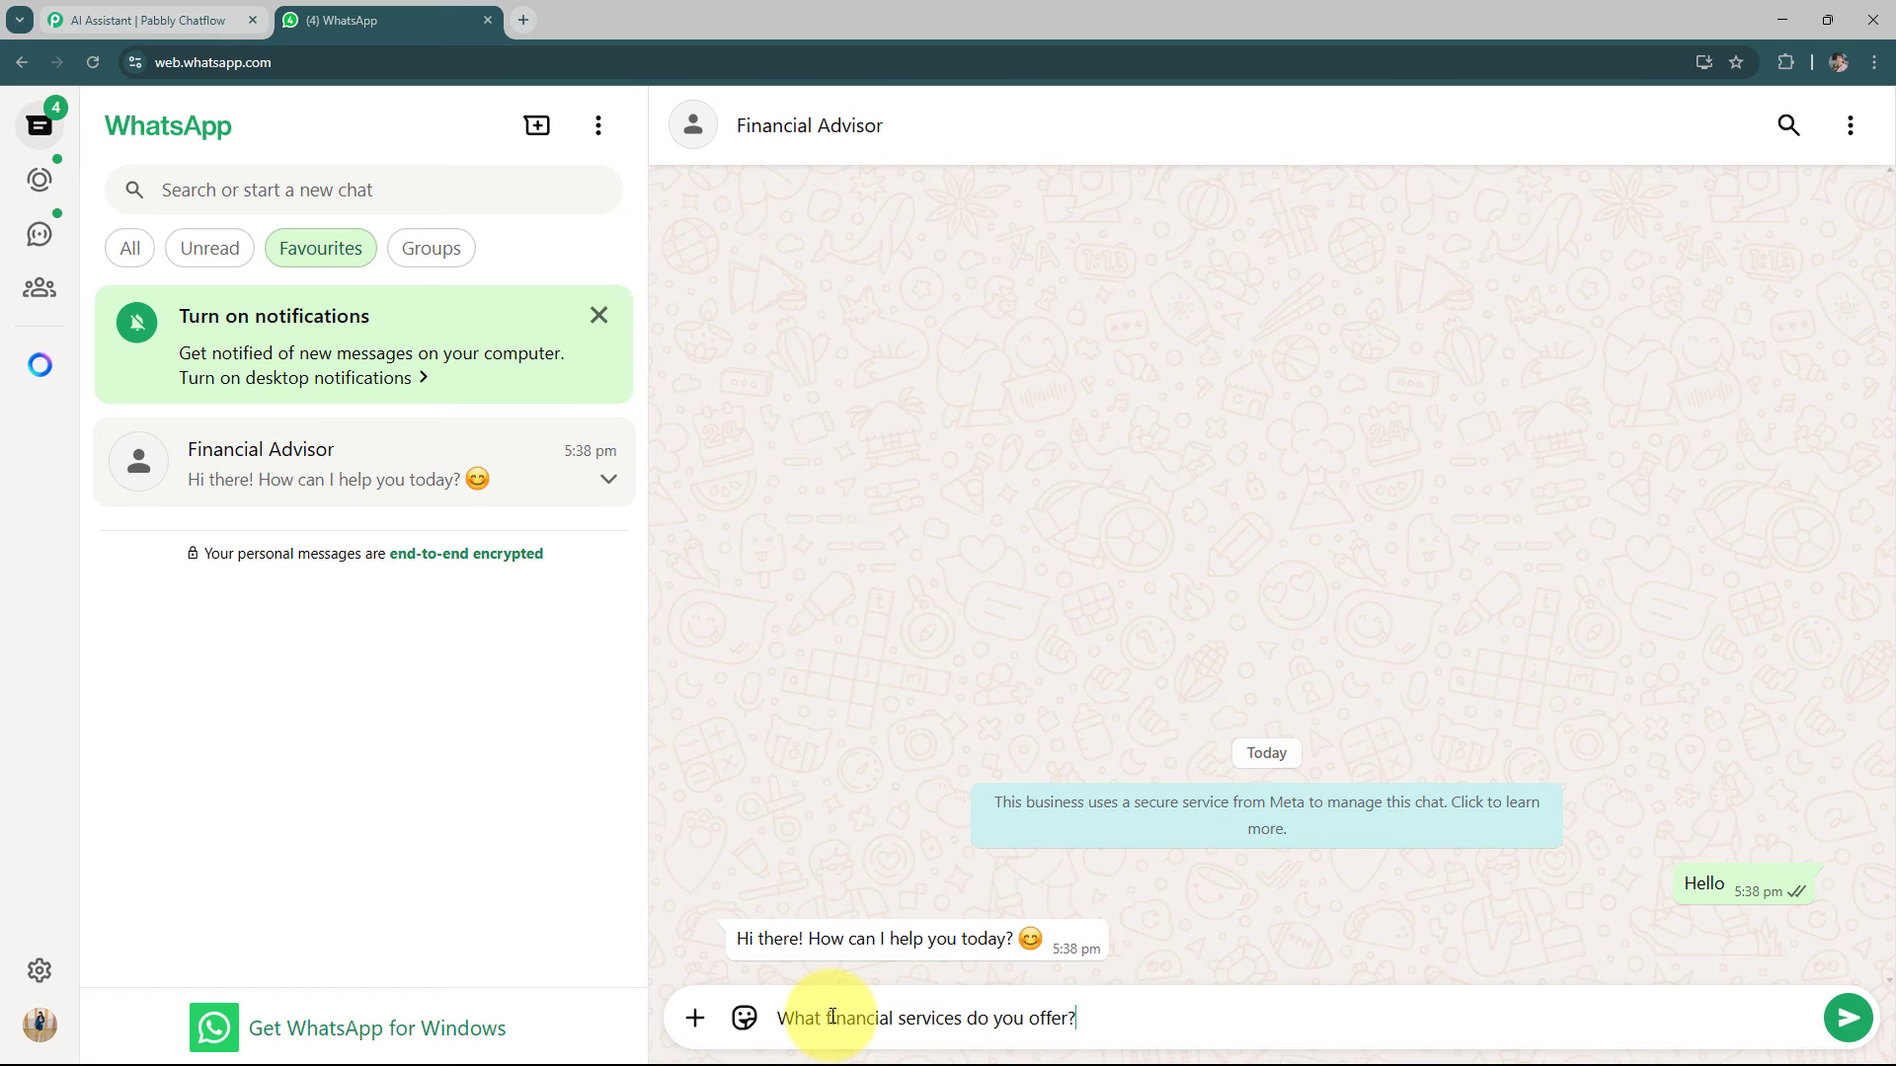
pyautogui.press('Return')
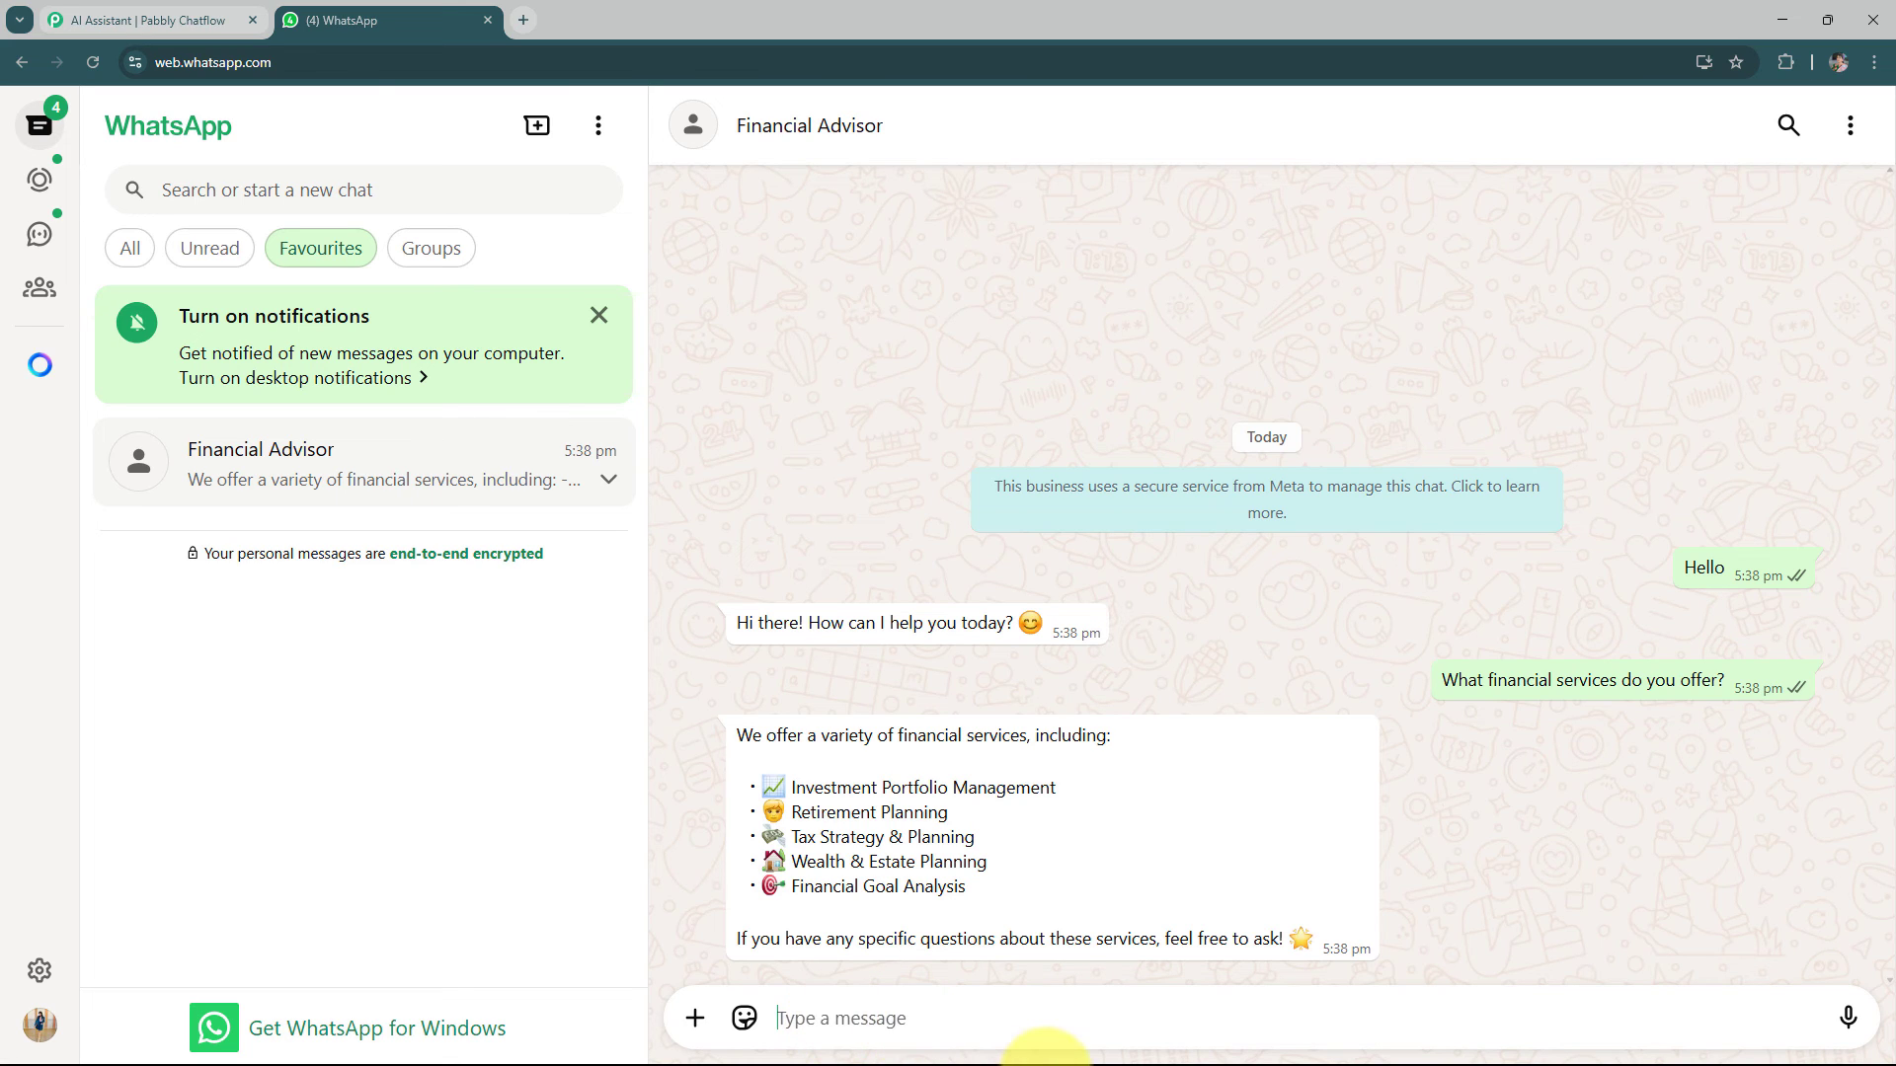
pyautogui.write('How can I schedule a consultation?')
pyautogui.press('Return')
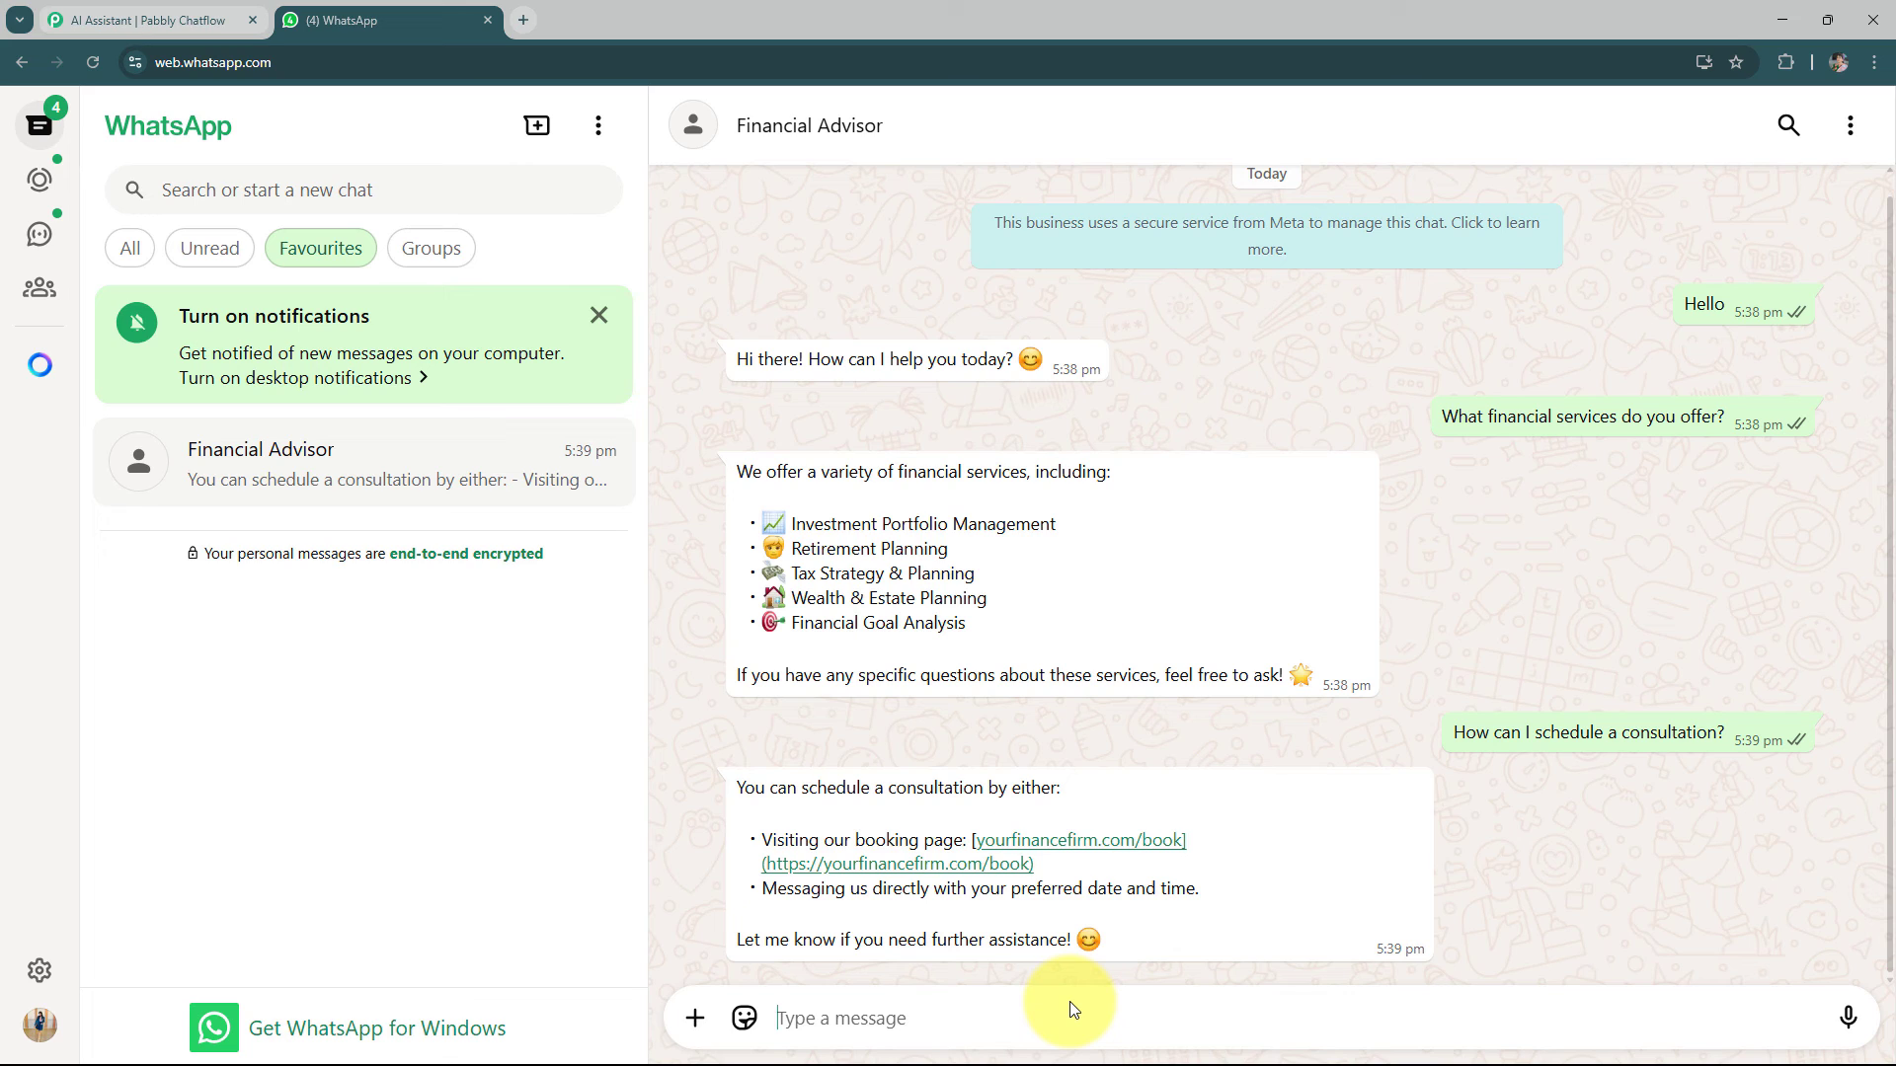
# Send "What documents should I bring for my first consultation?" to the Financial Advisor chat
pyautogui.write('What documents should I bring for my first consultation?')
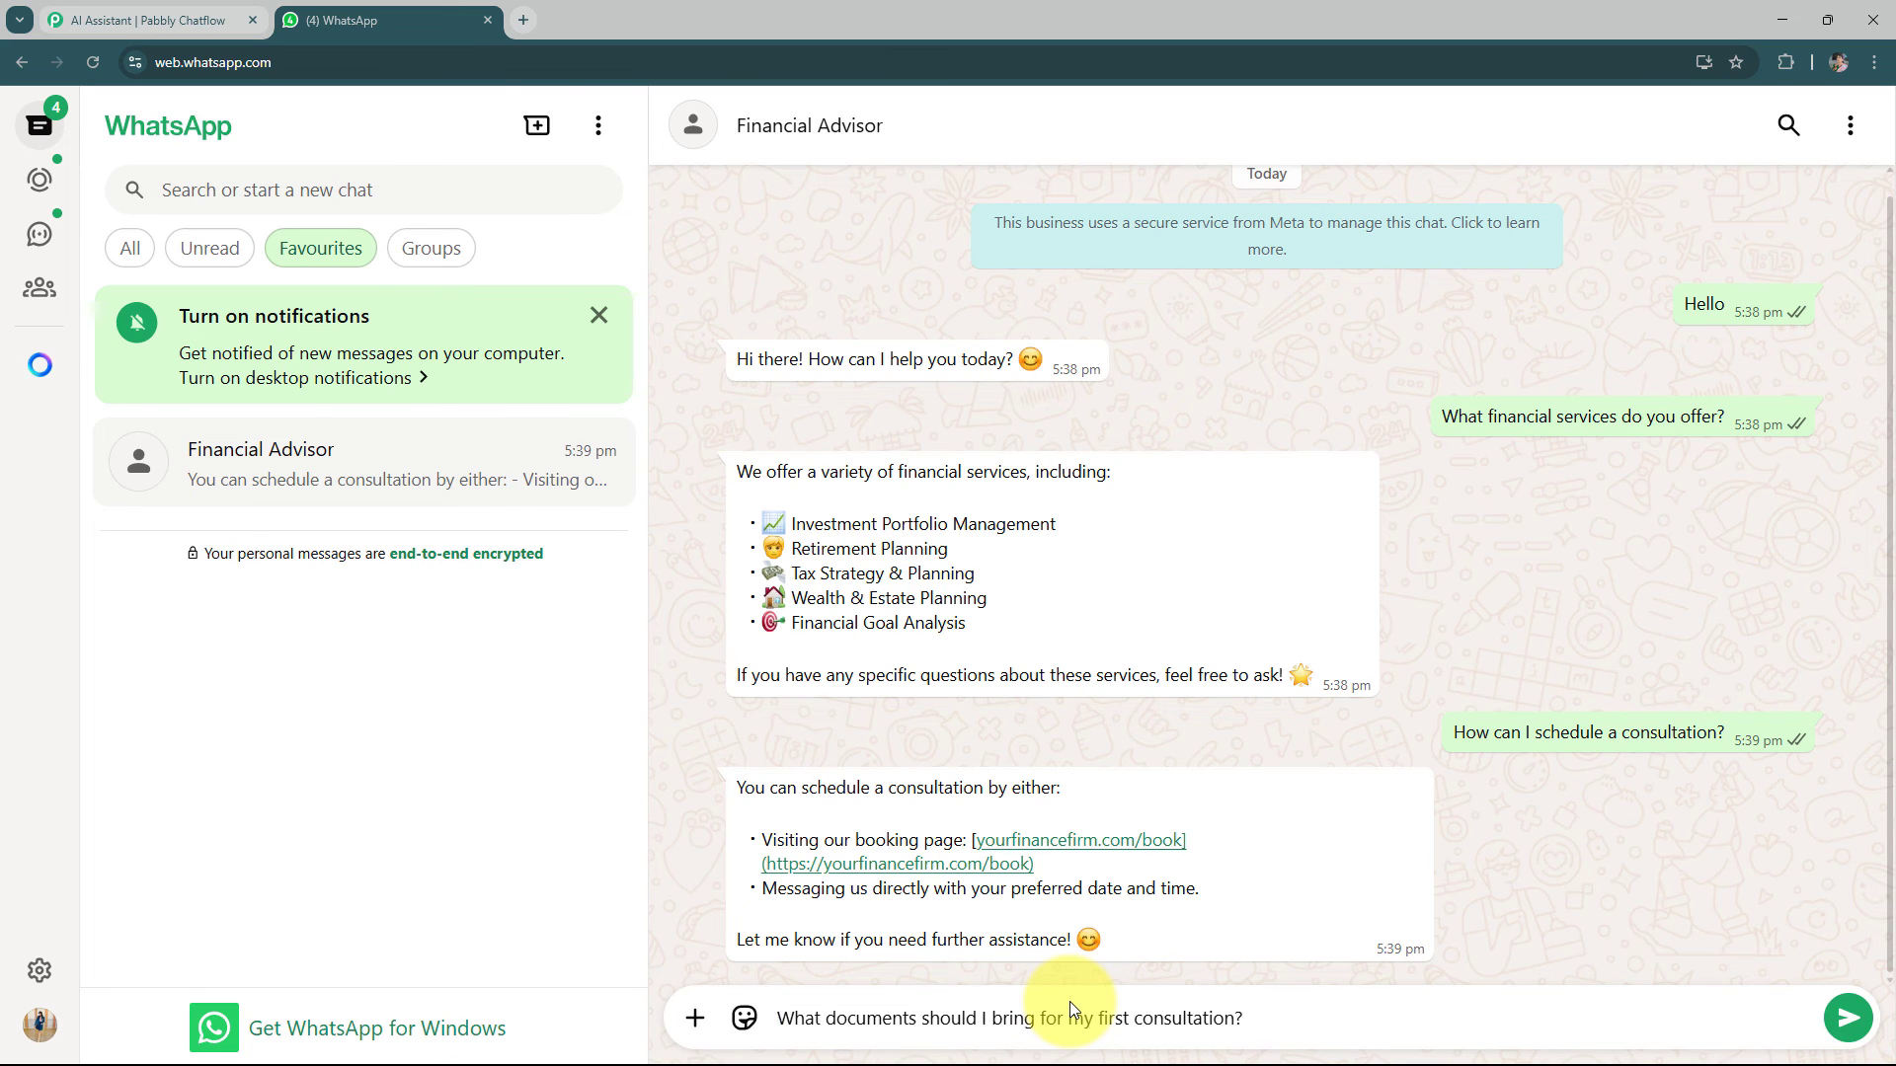
pyautogui.press('Return')
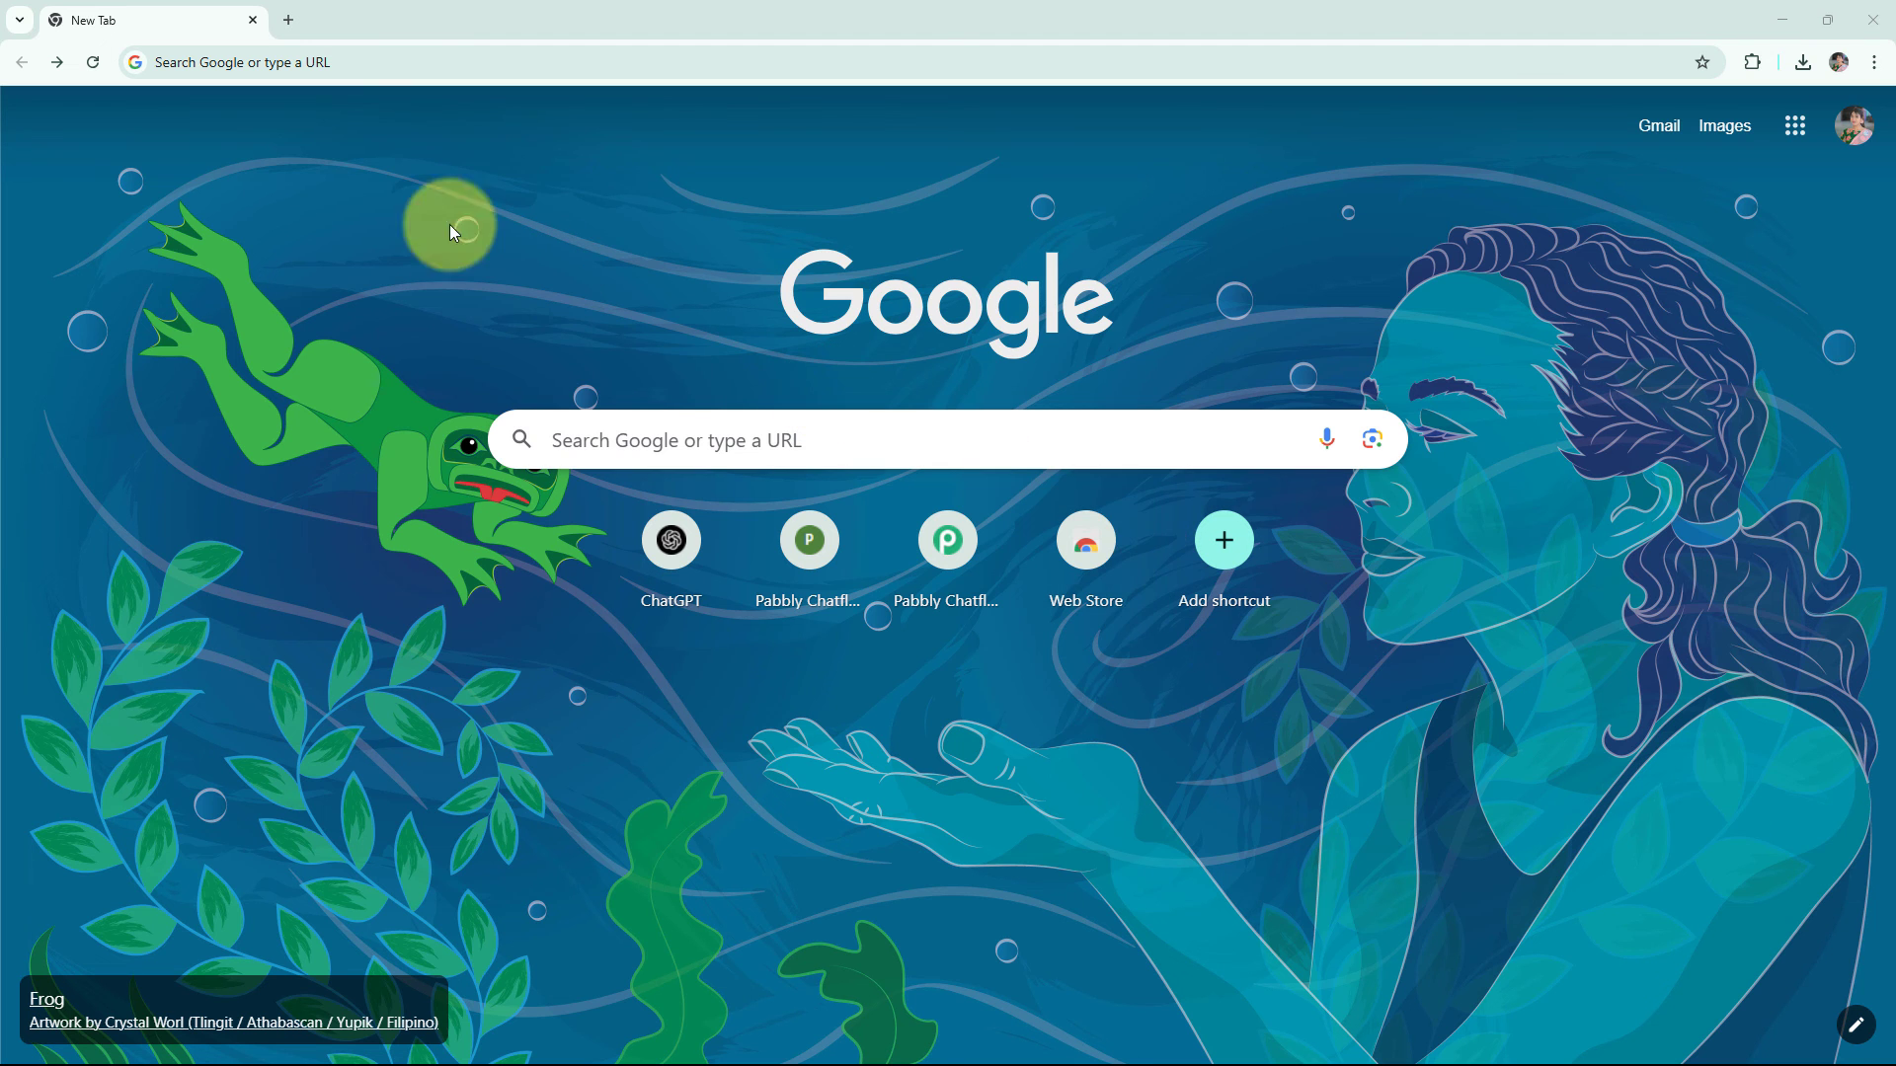
# Open pabbly.com/chatflow in a new browser tab
pyautogui.click(316, 72)
pyautogui.write('pabbly.com/chatflow')
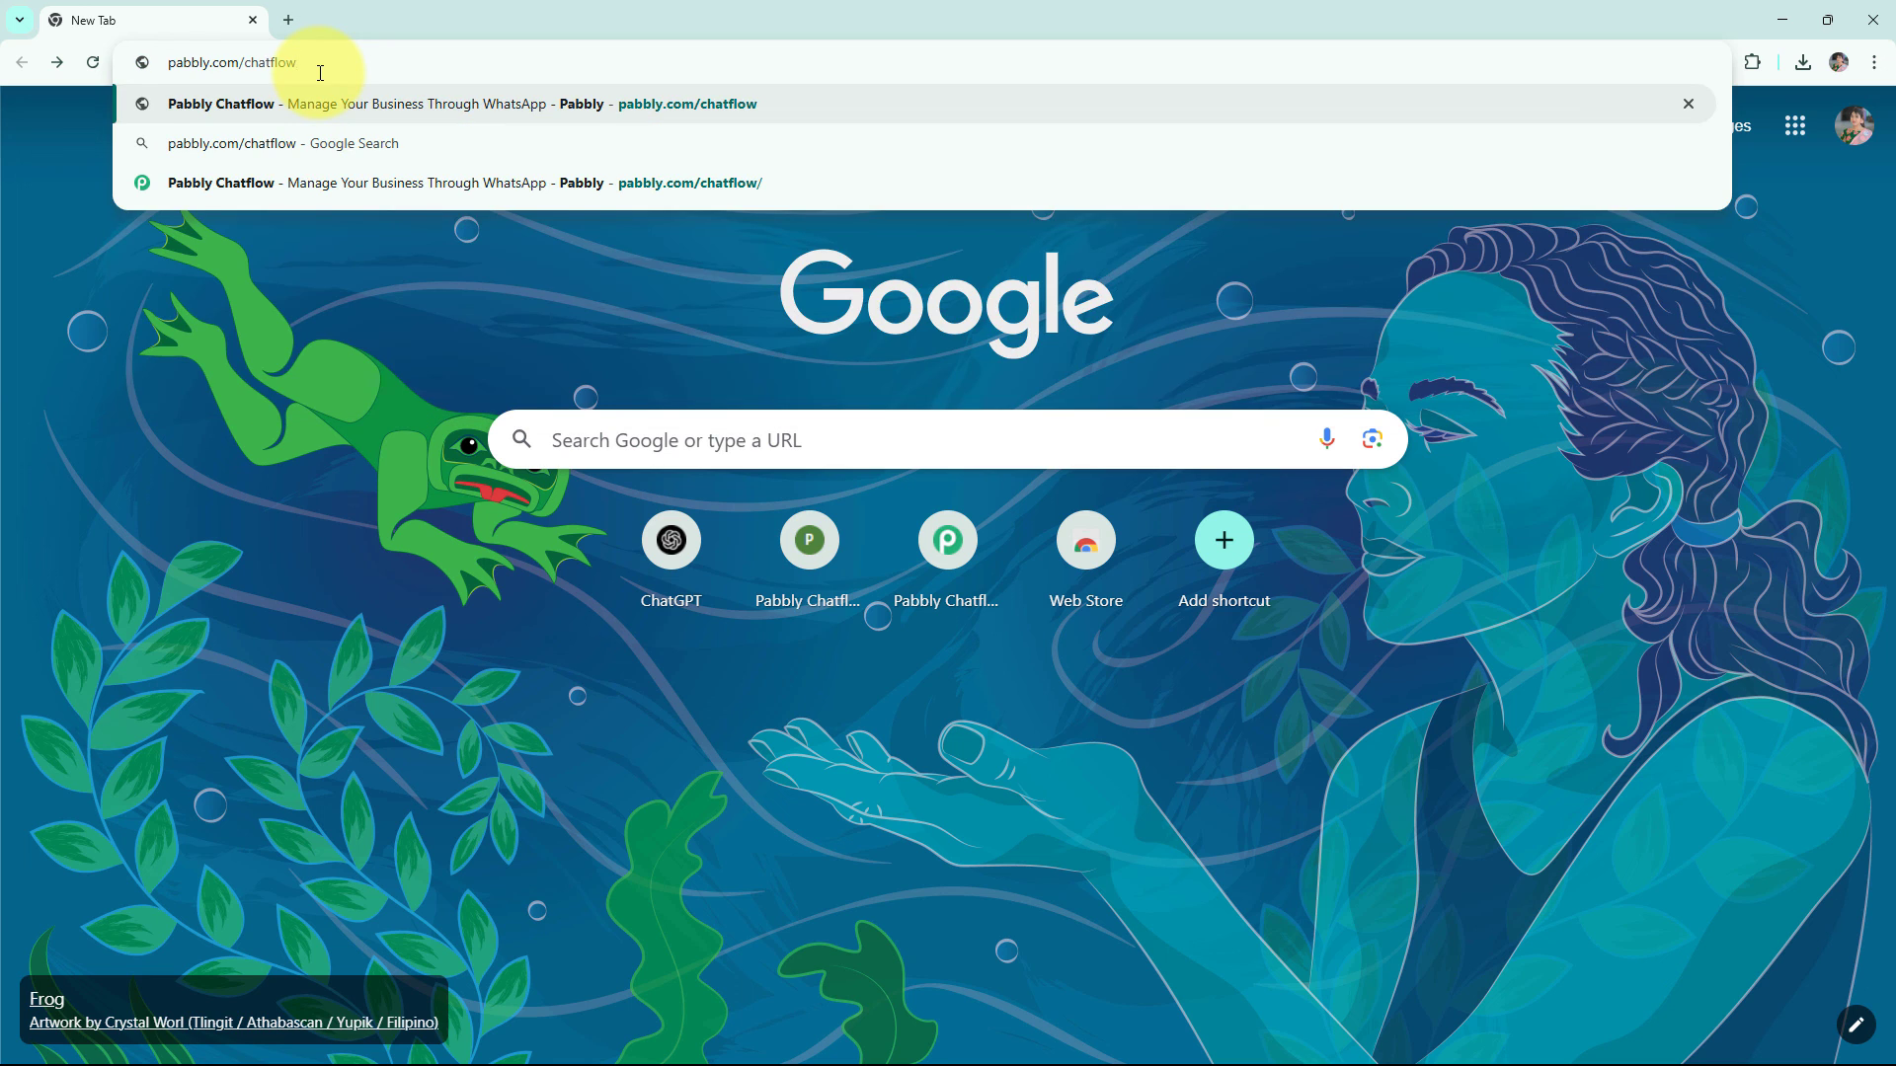
pyautogui.press('Return')
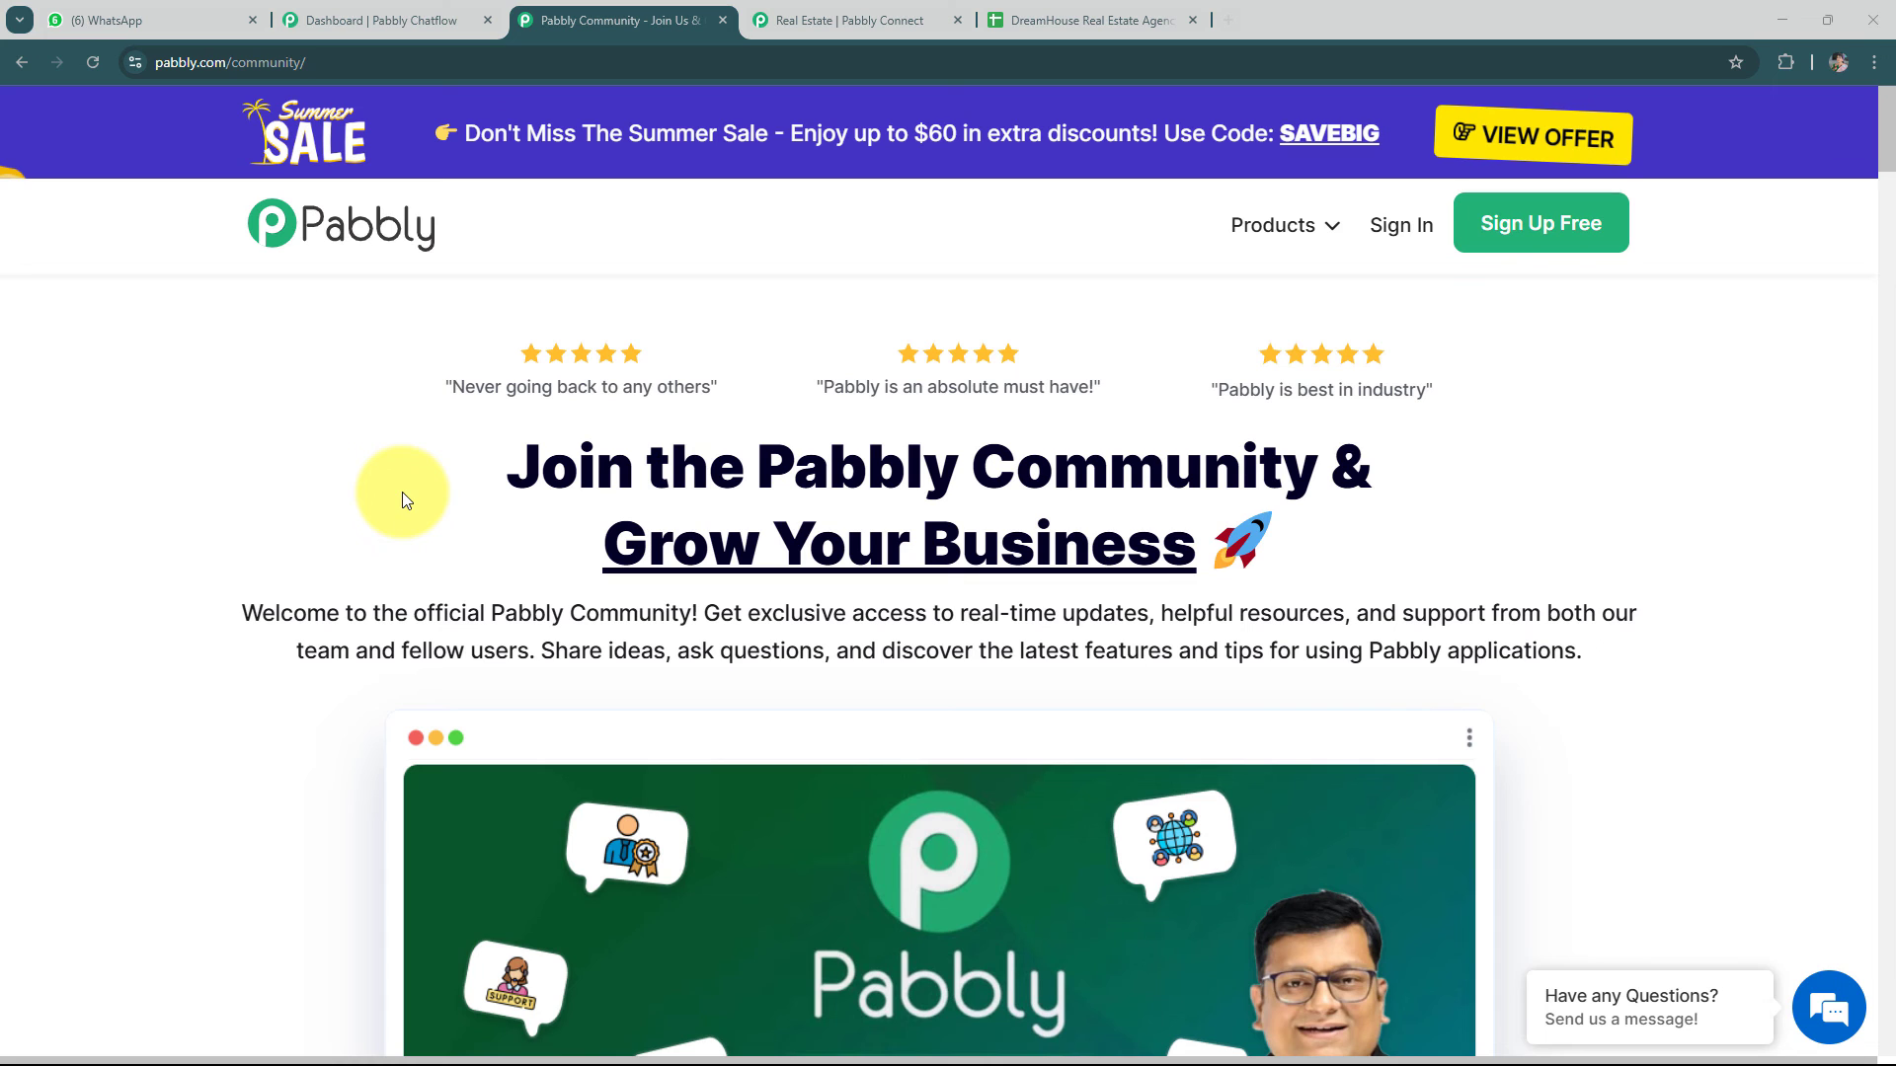
# Sign in to Pabbly and open Pabbly Chatflow from the list of apps
pyautogui.scroll(-10, 650, 462)
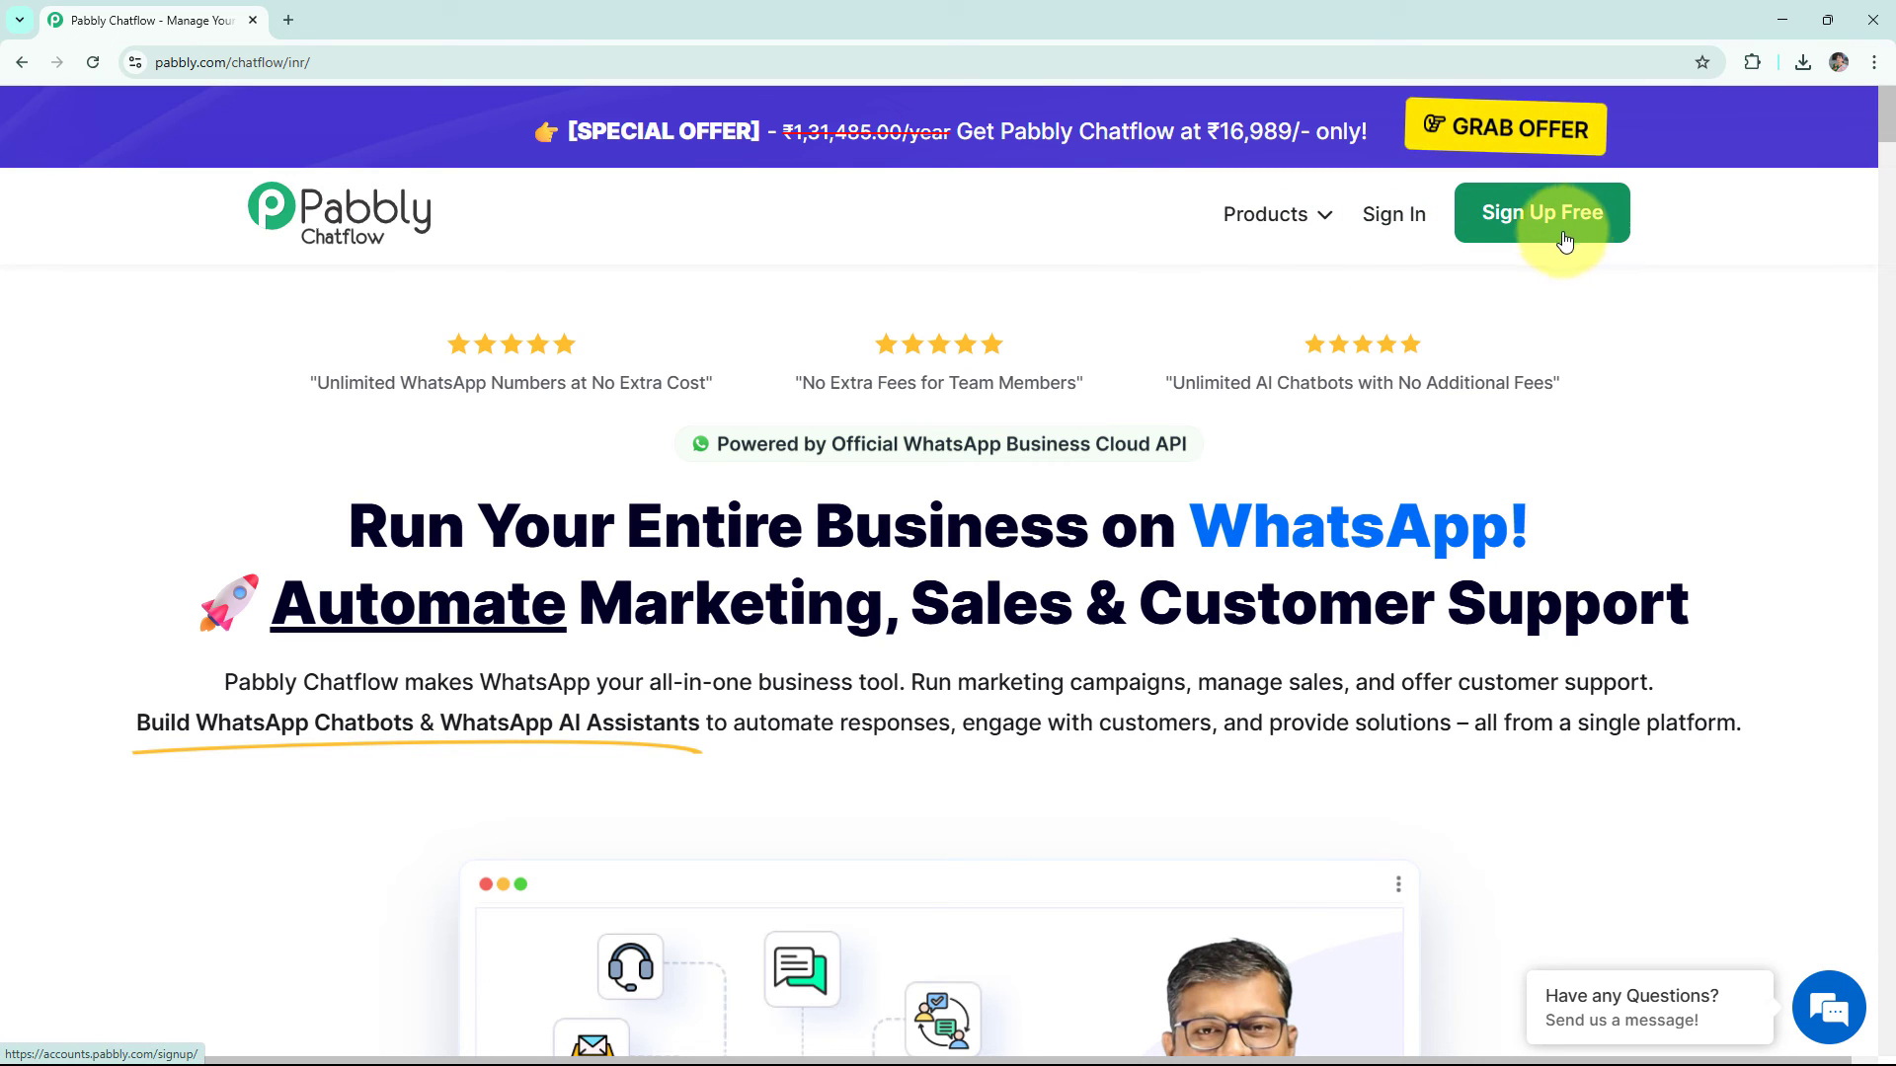
pyautogui.click(1395, 226)
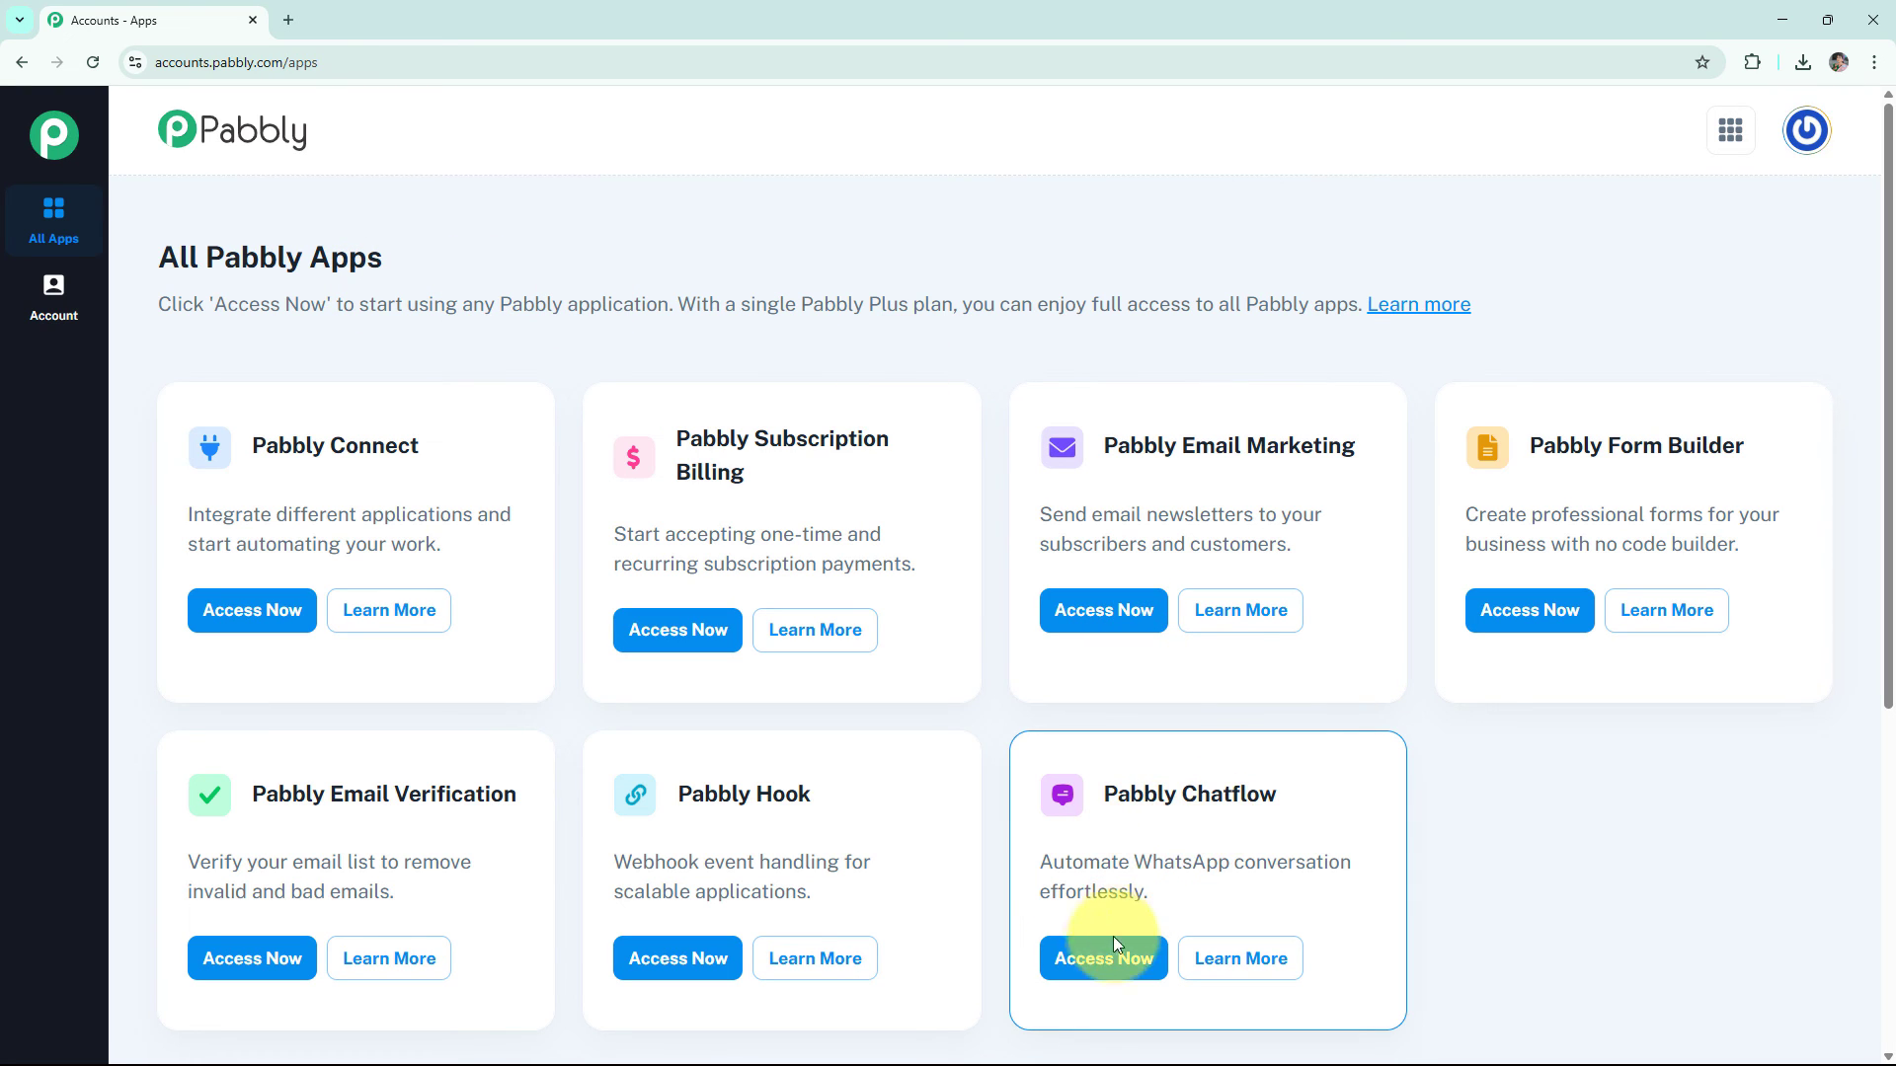
pyautogui.click(1100, 959)
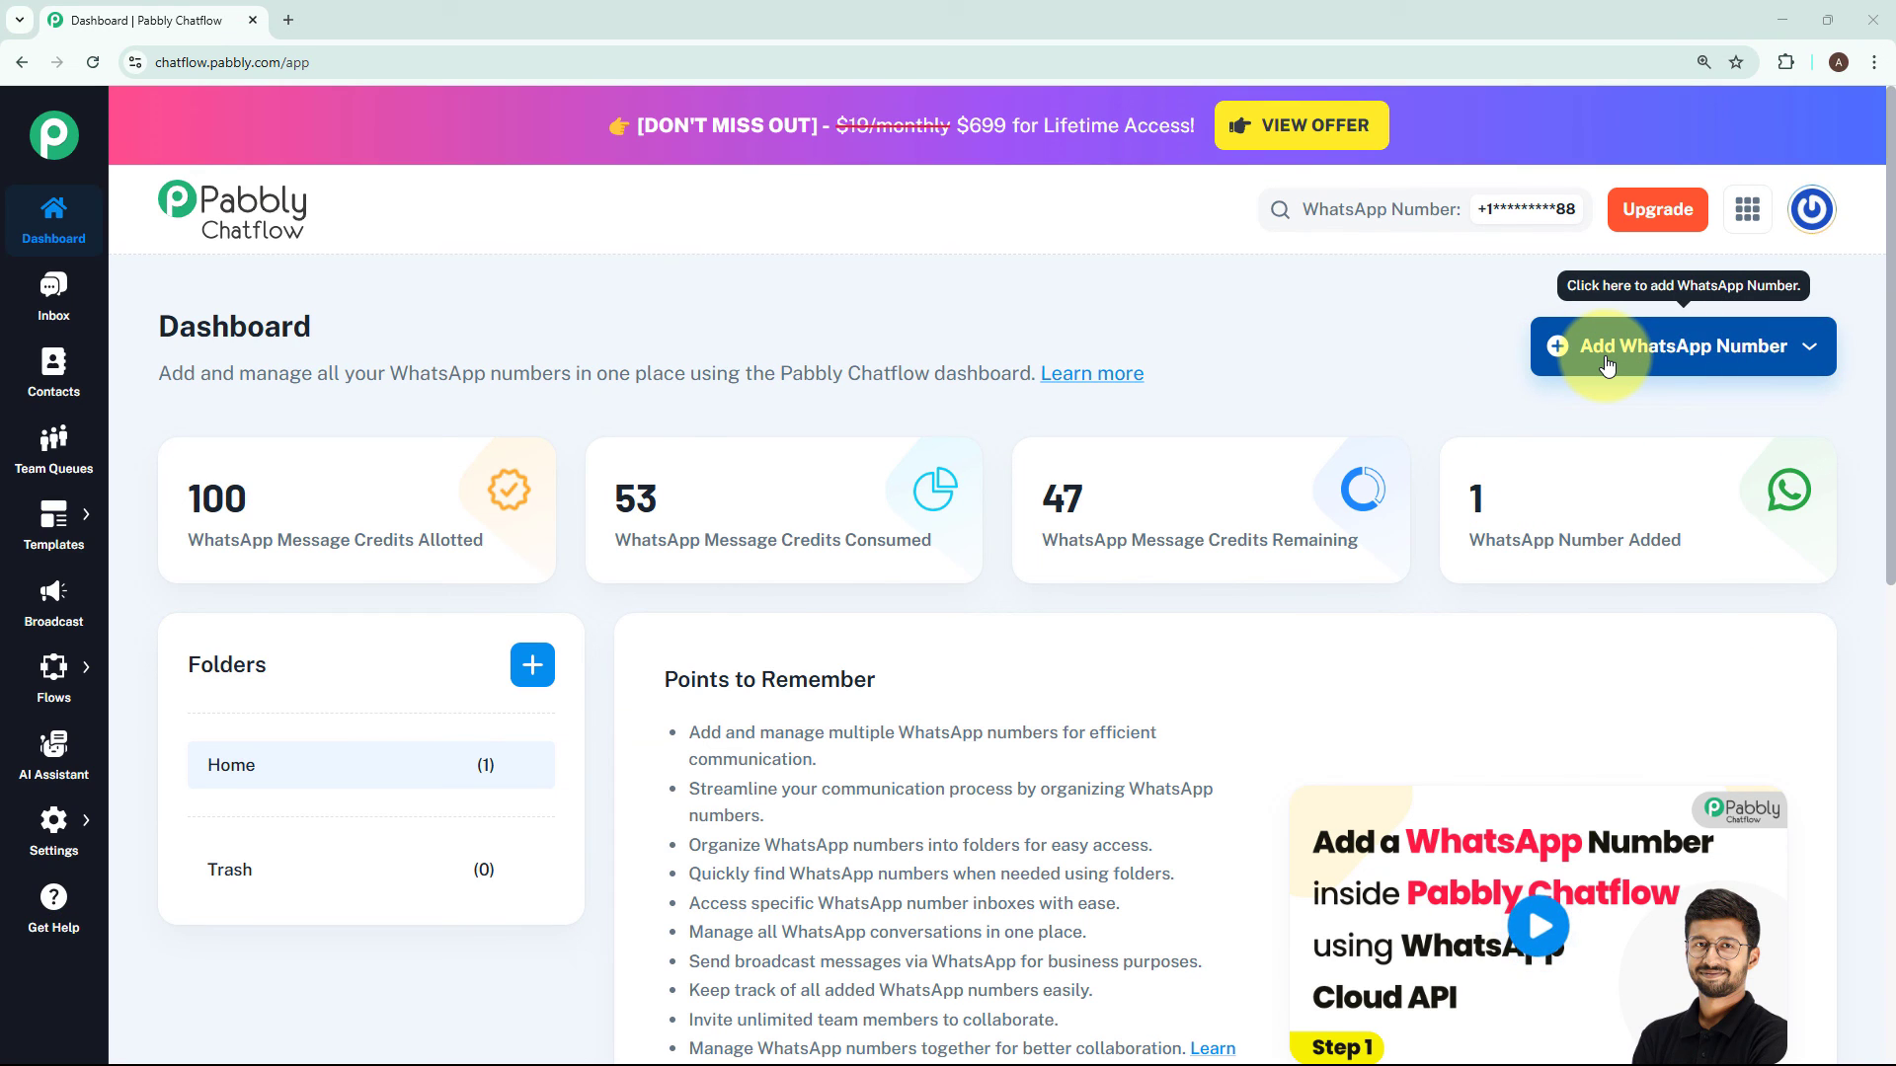
pyautogui.click(1607, 366)
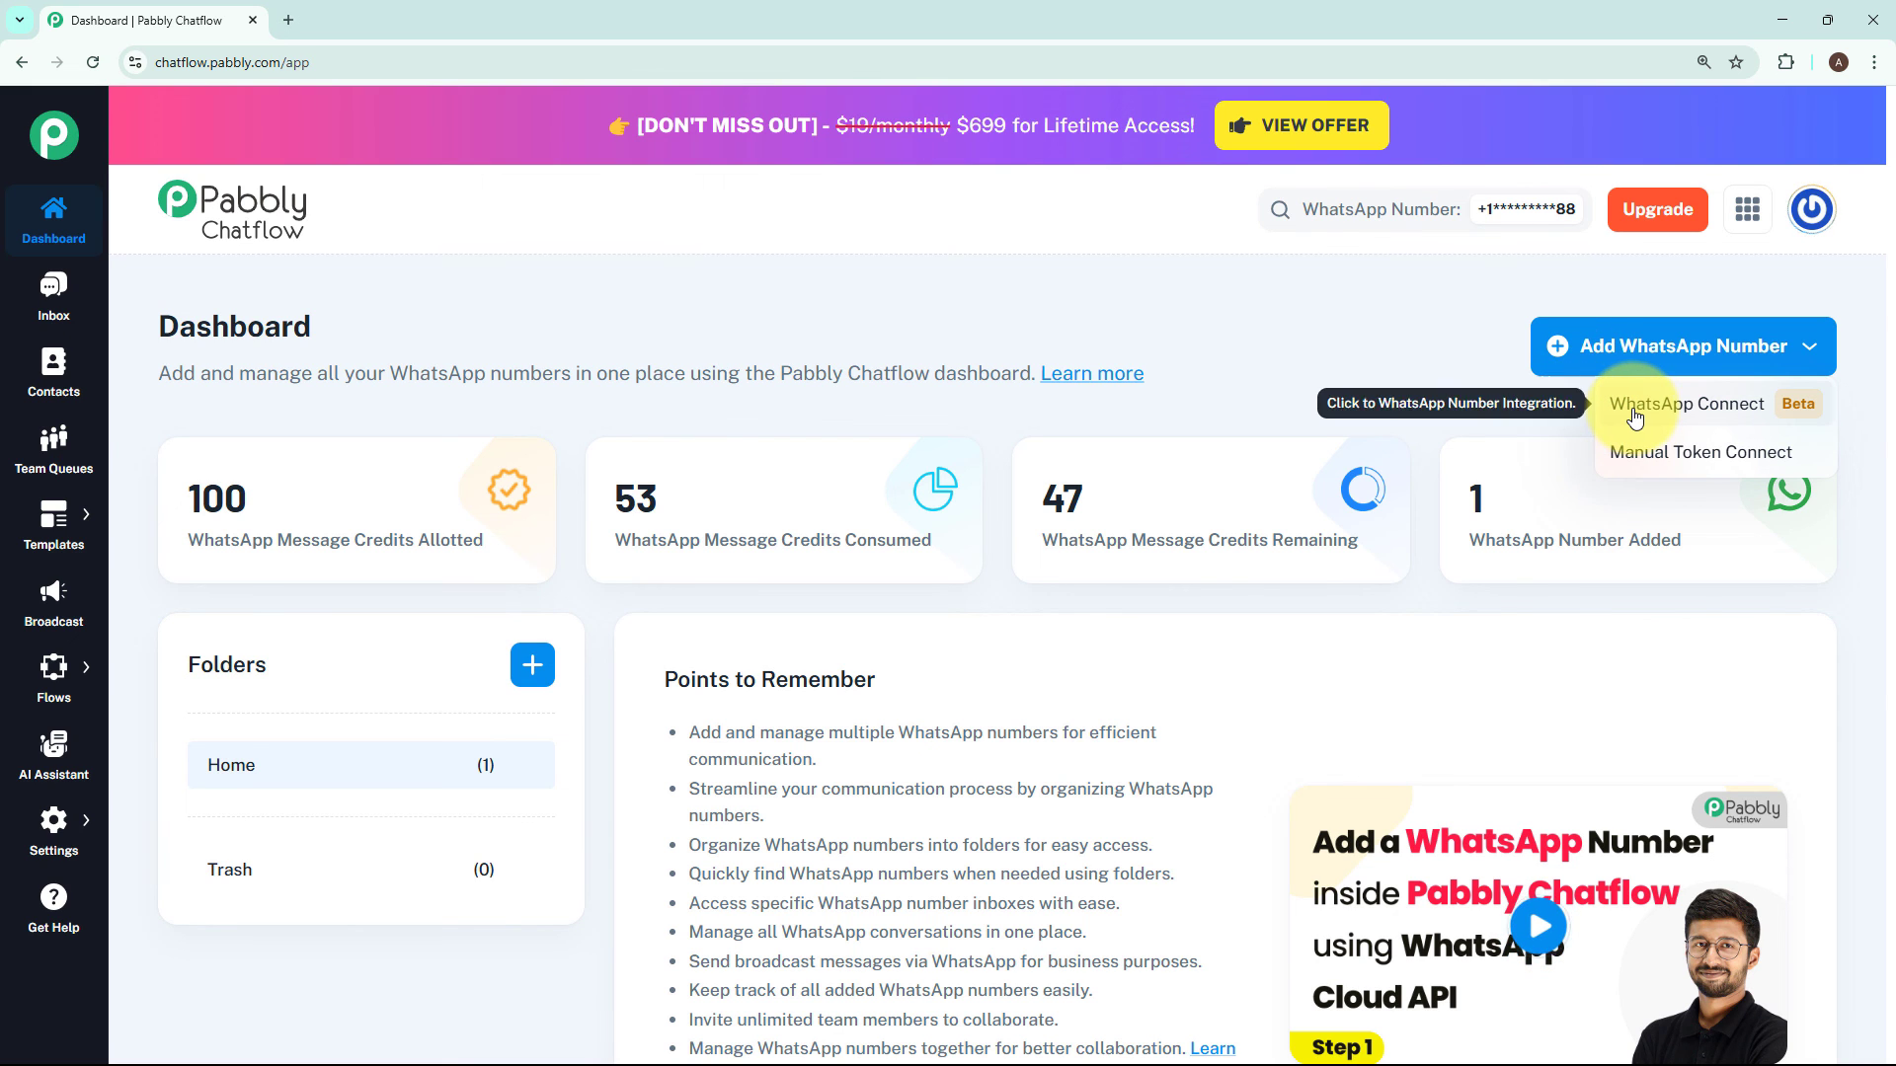
pyautogui.click(1654, 464)
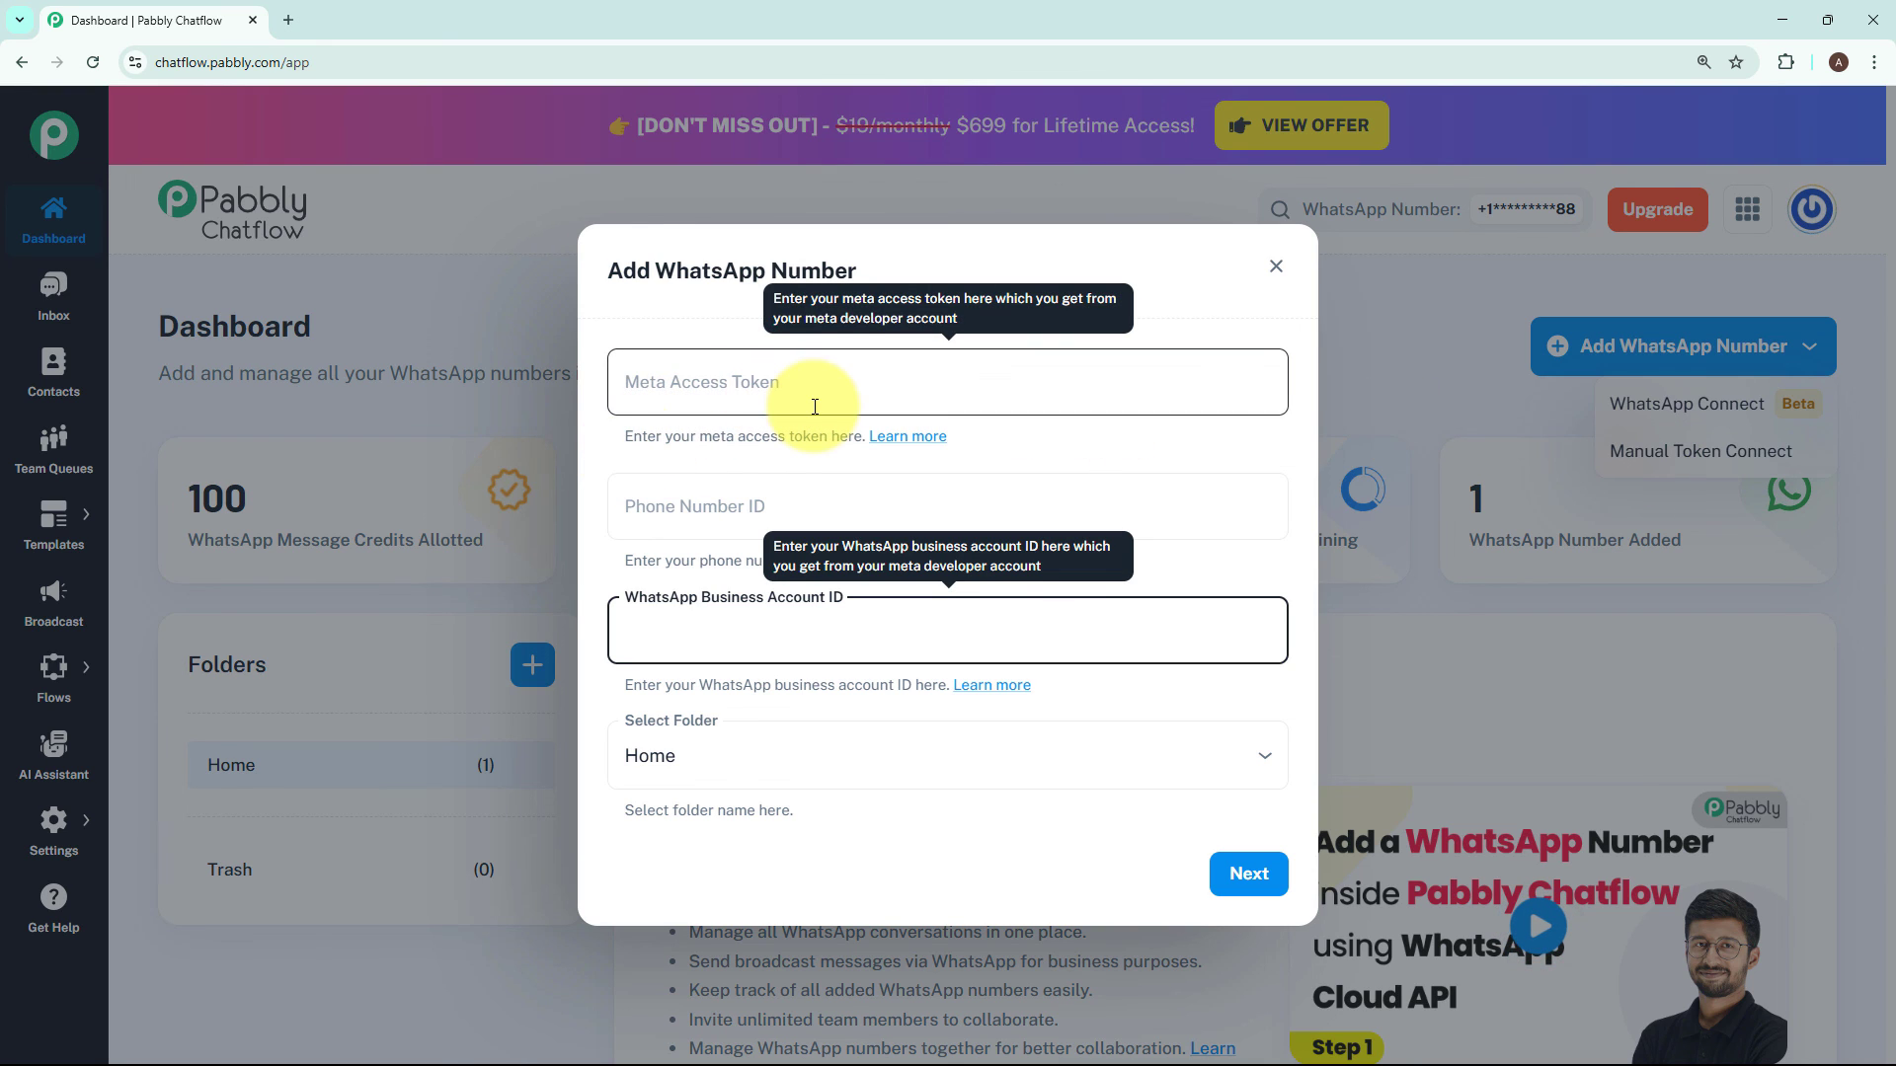
pyautogui.click(1129, 439)
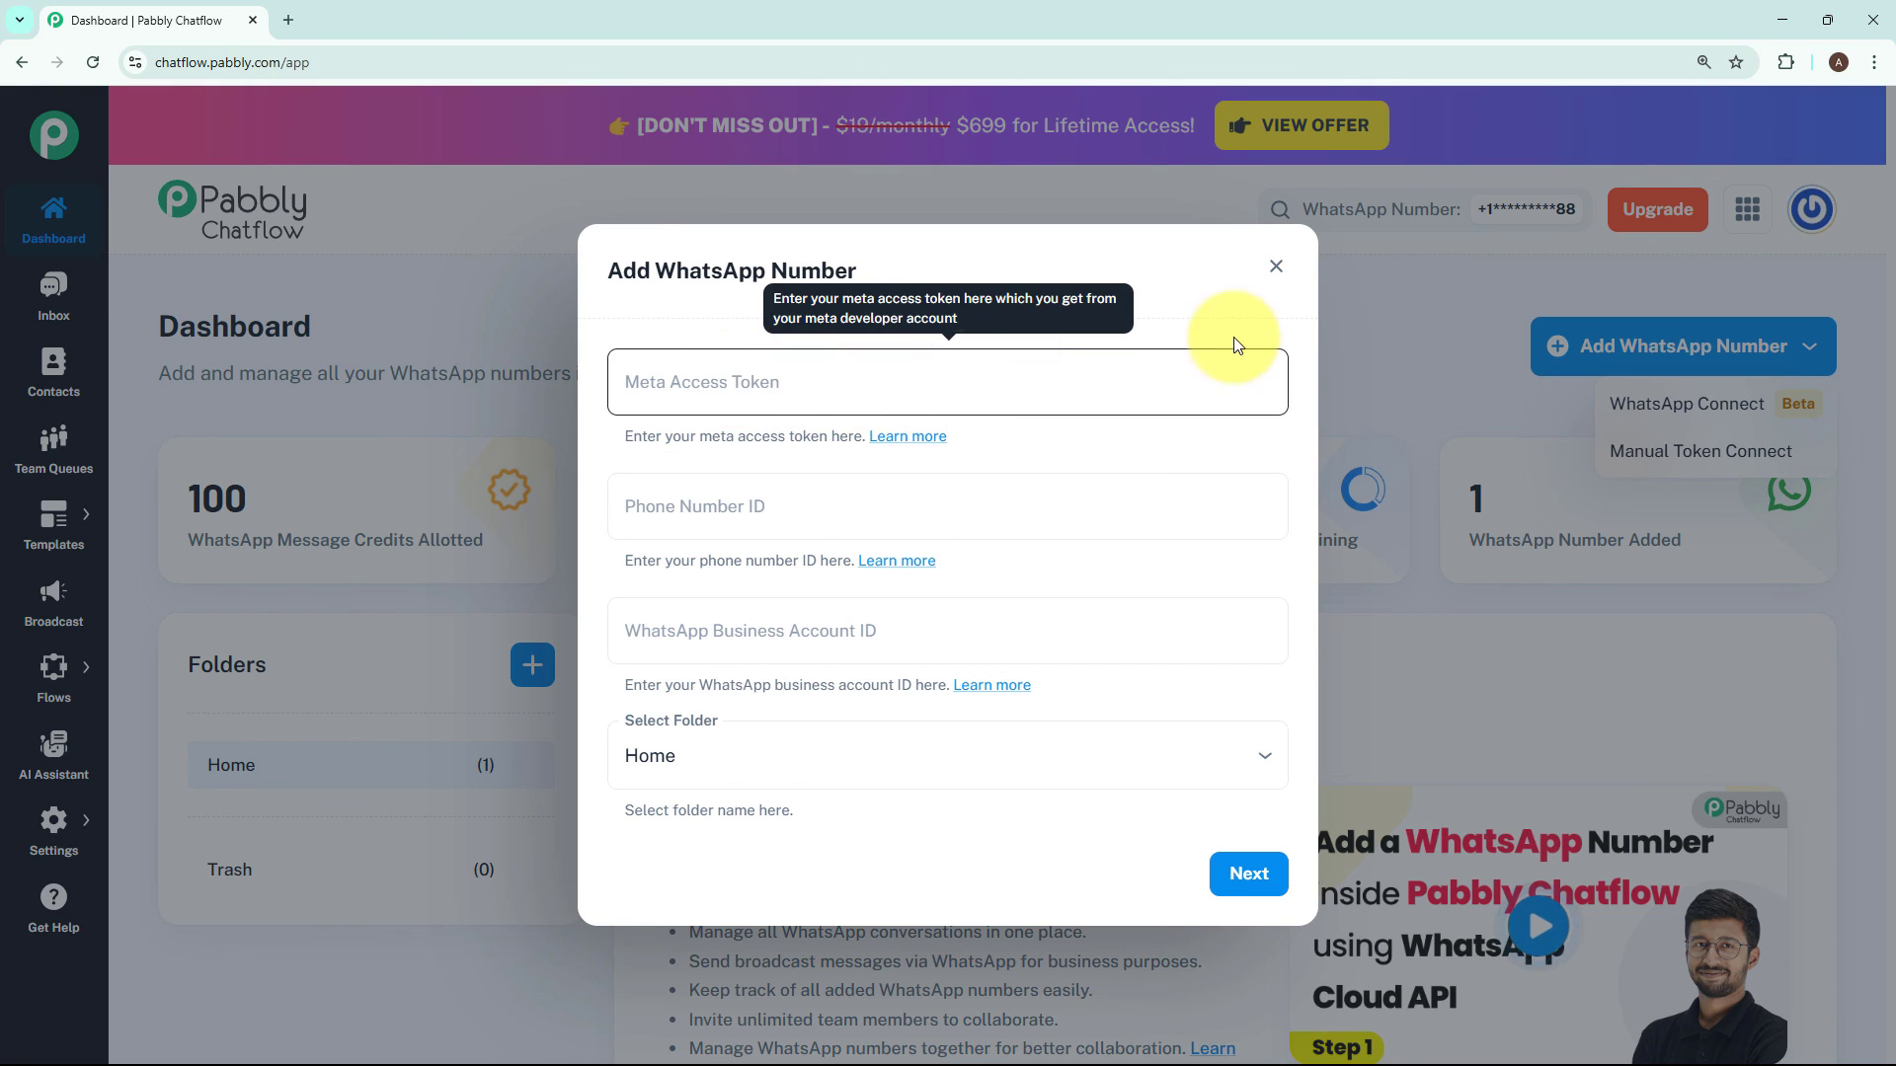
pyautogui.click(1275, 266)
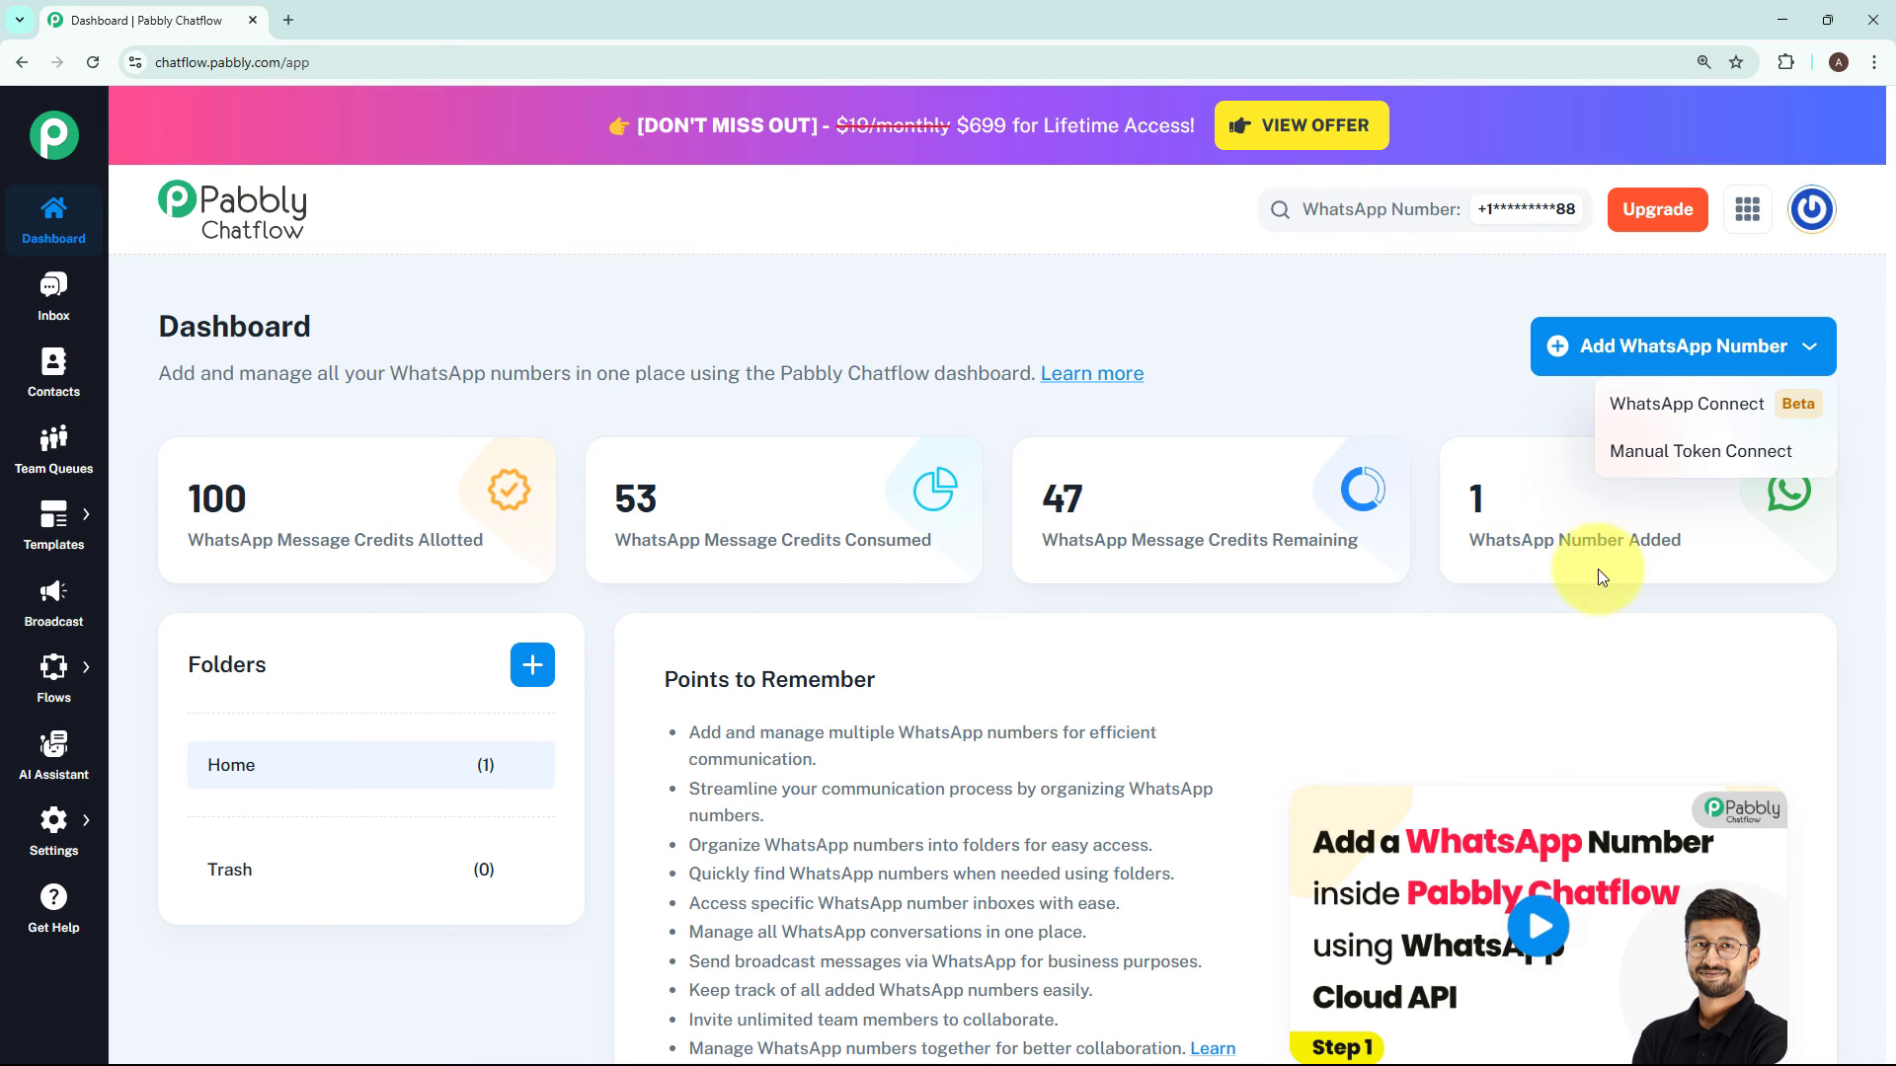
pyautogui.click(1484, 553)
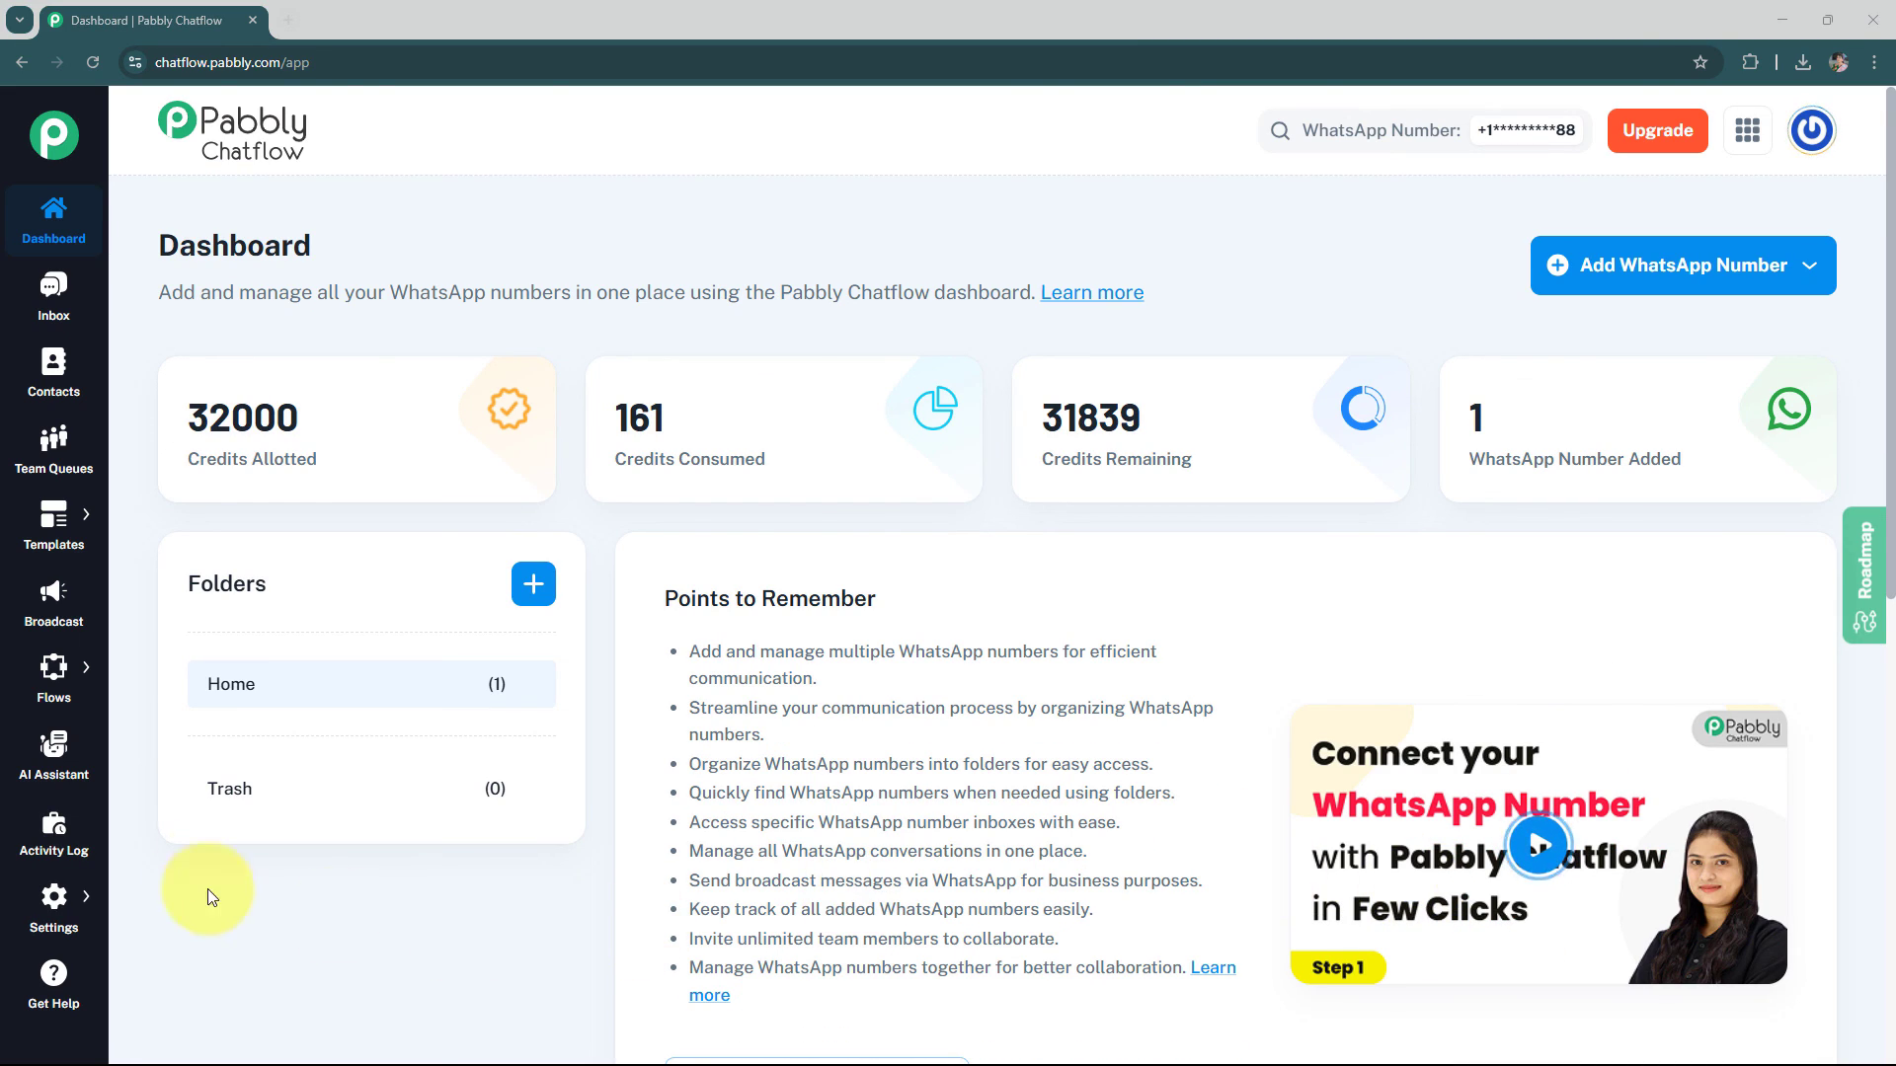
# Create a new AI assistant named "Financial Advisor AI Assistant"
pyautogui.click(69, 763)
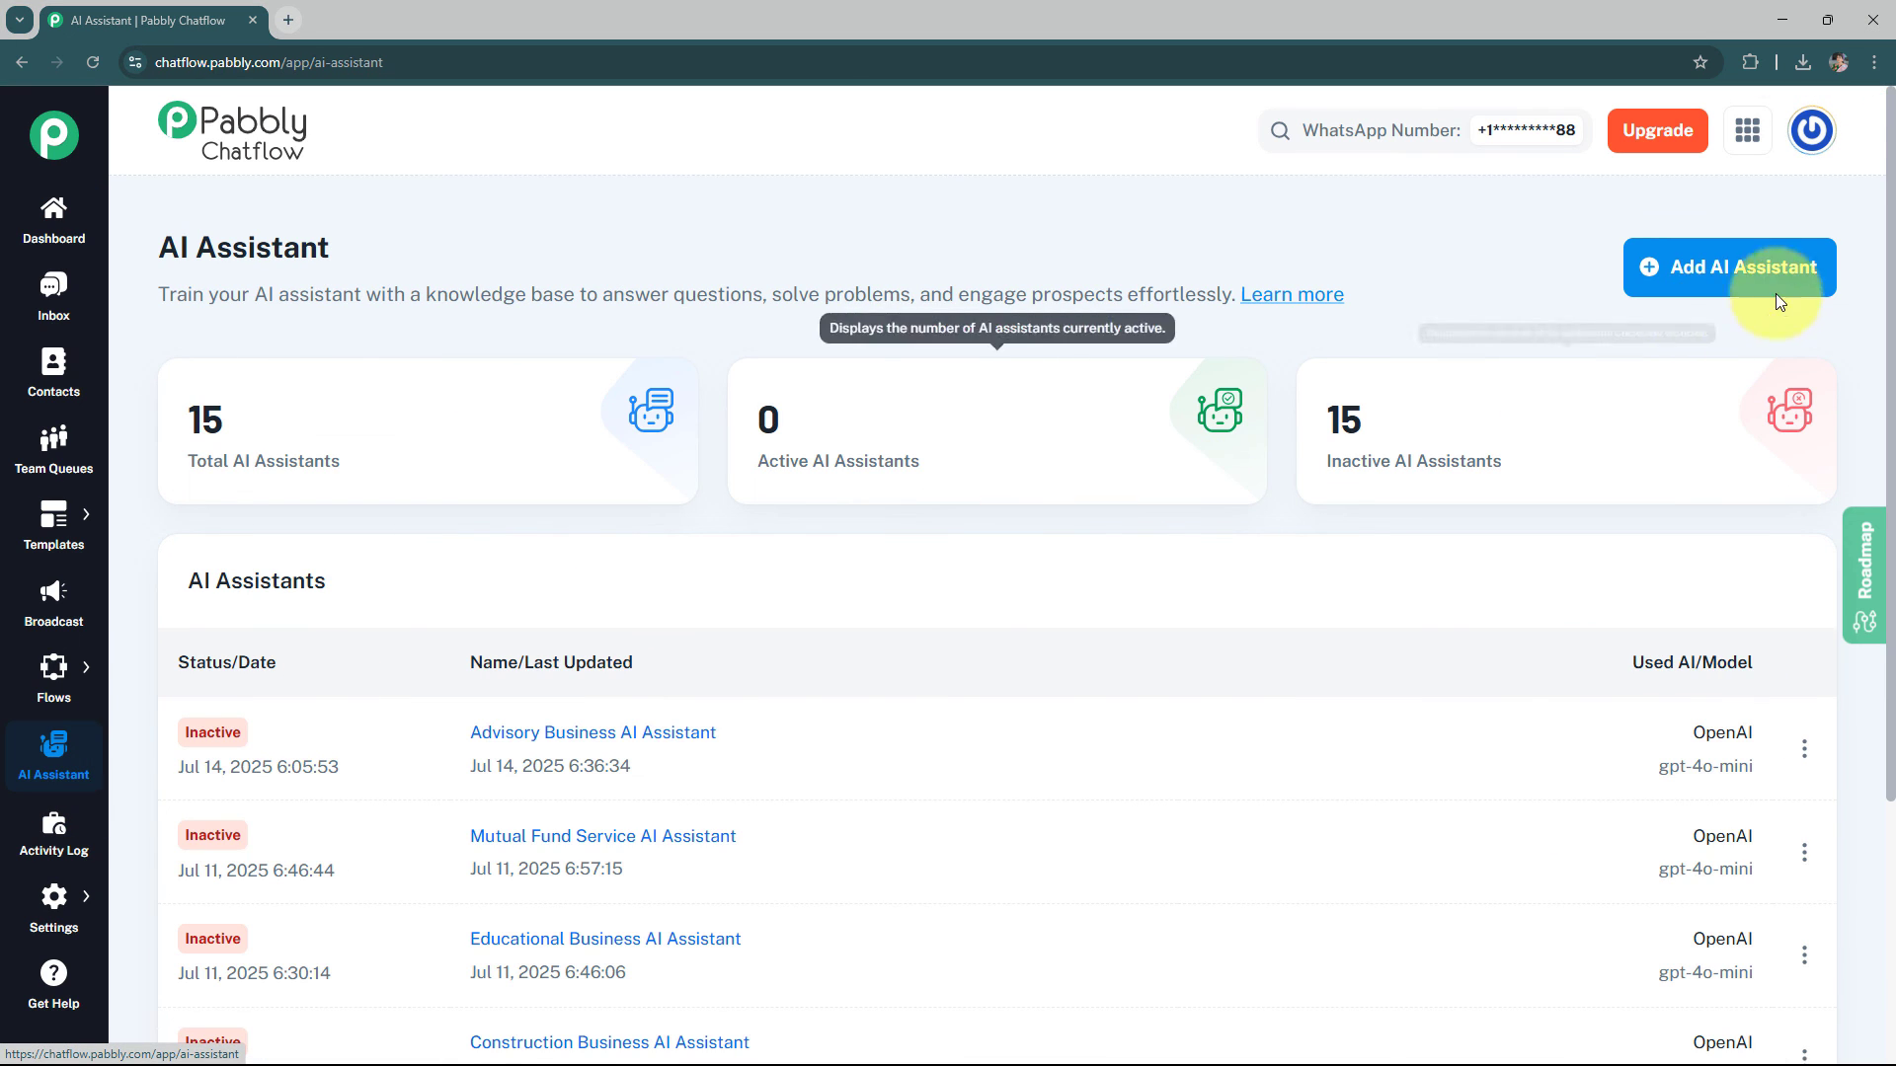
pyautogui.click(1774, 296)
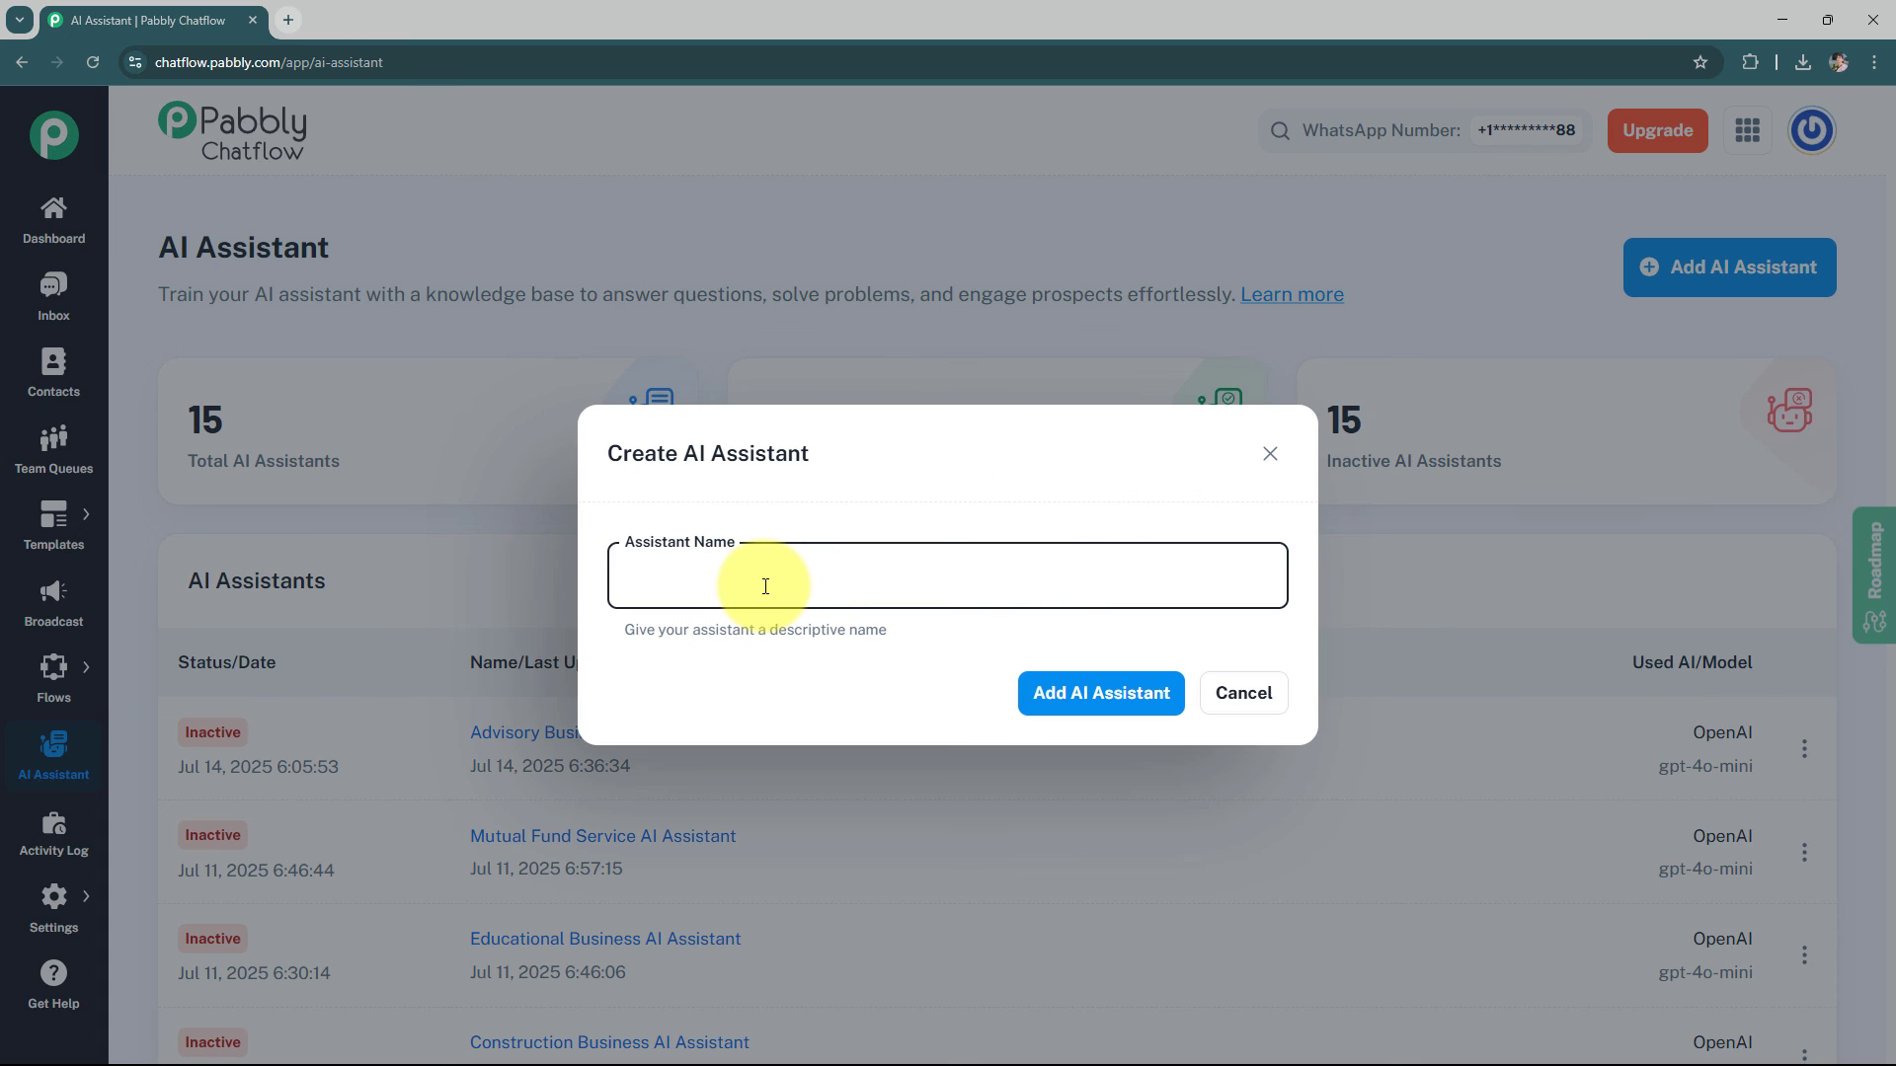
pyautogui.write('Financial Advisor AI Assistant')
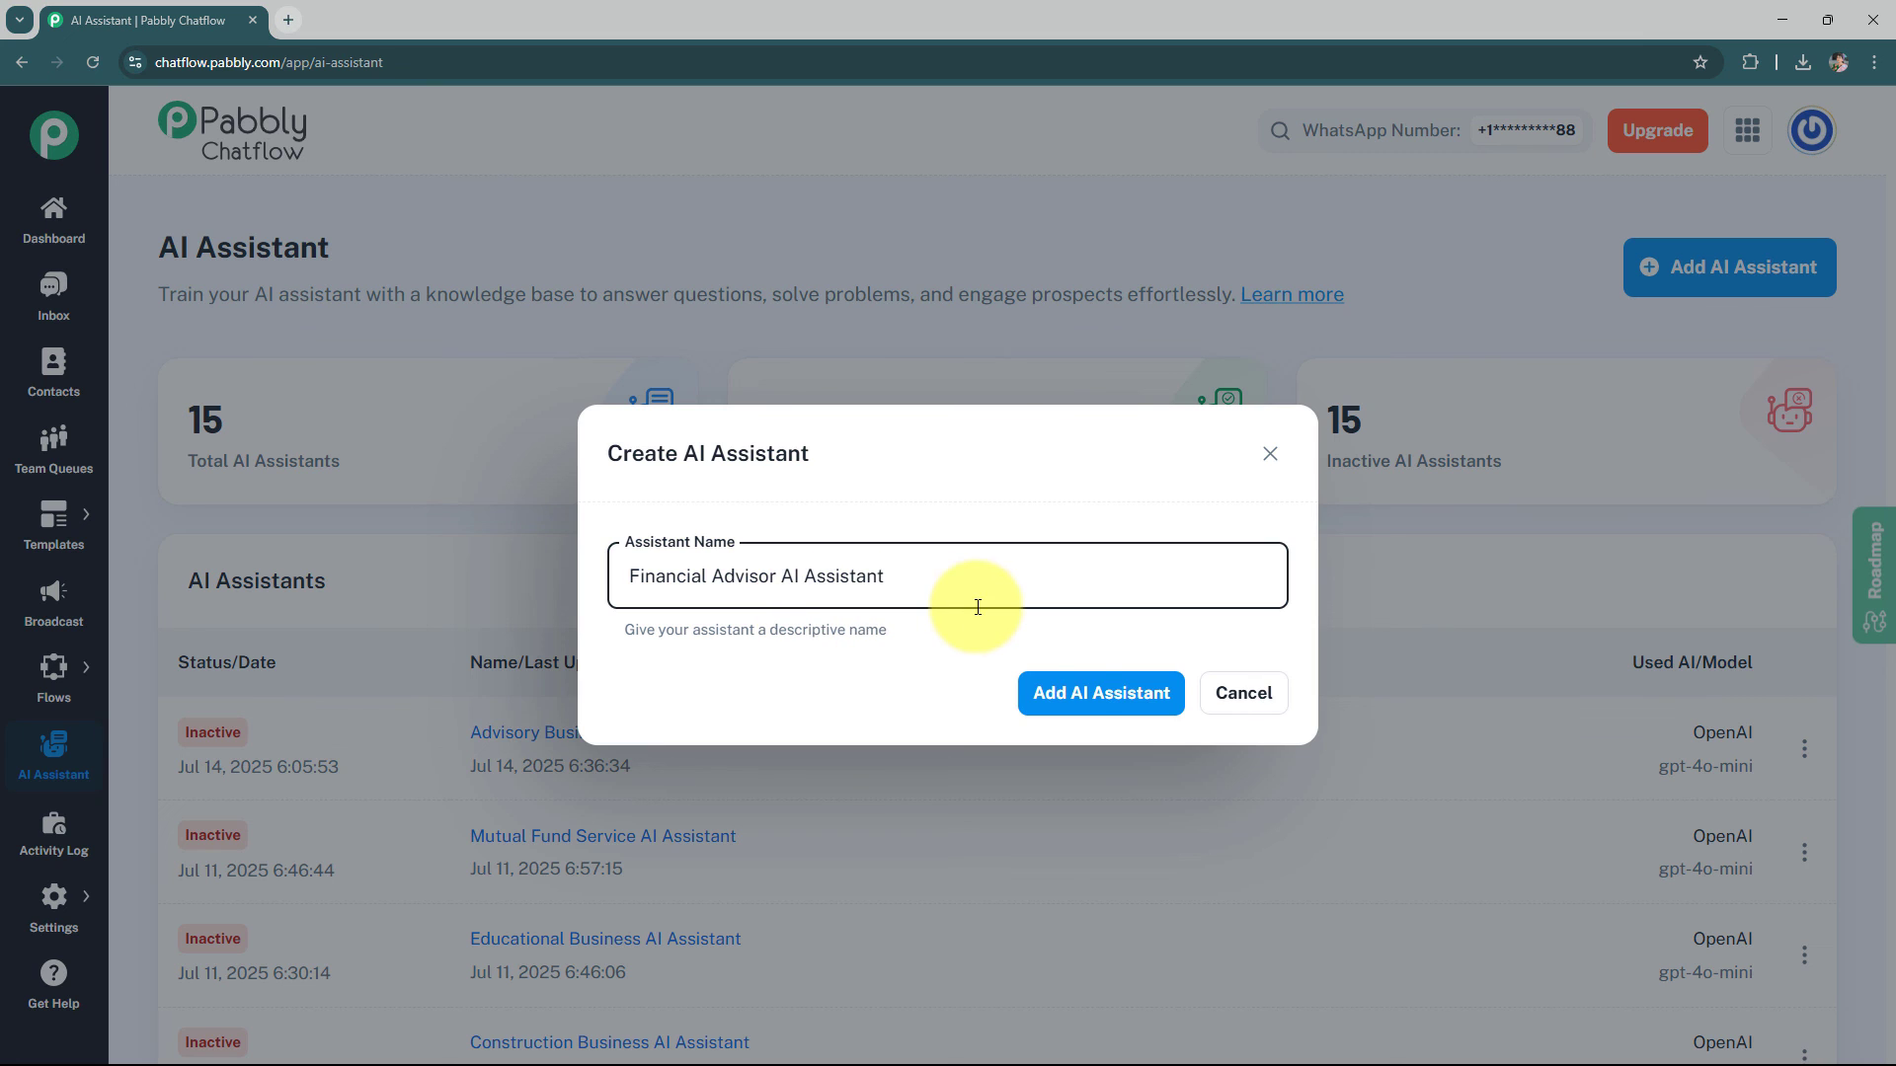
pyautogui.click(1058, 692)
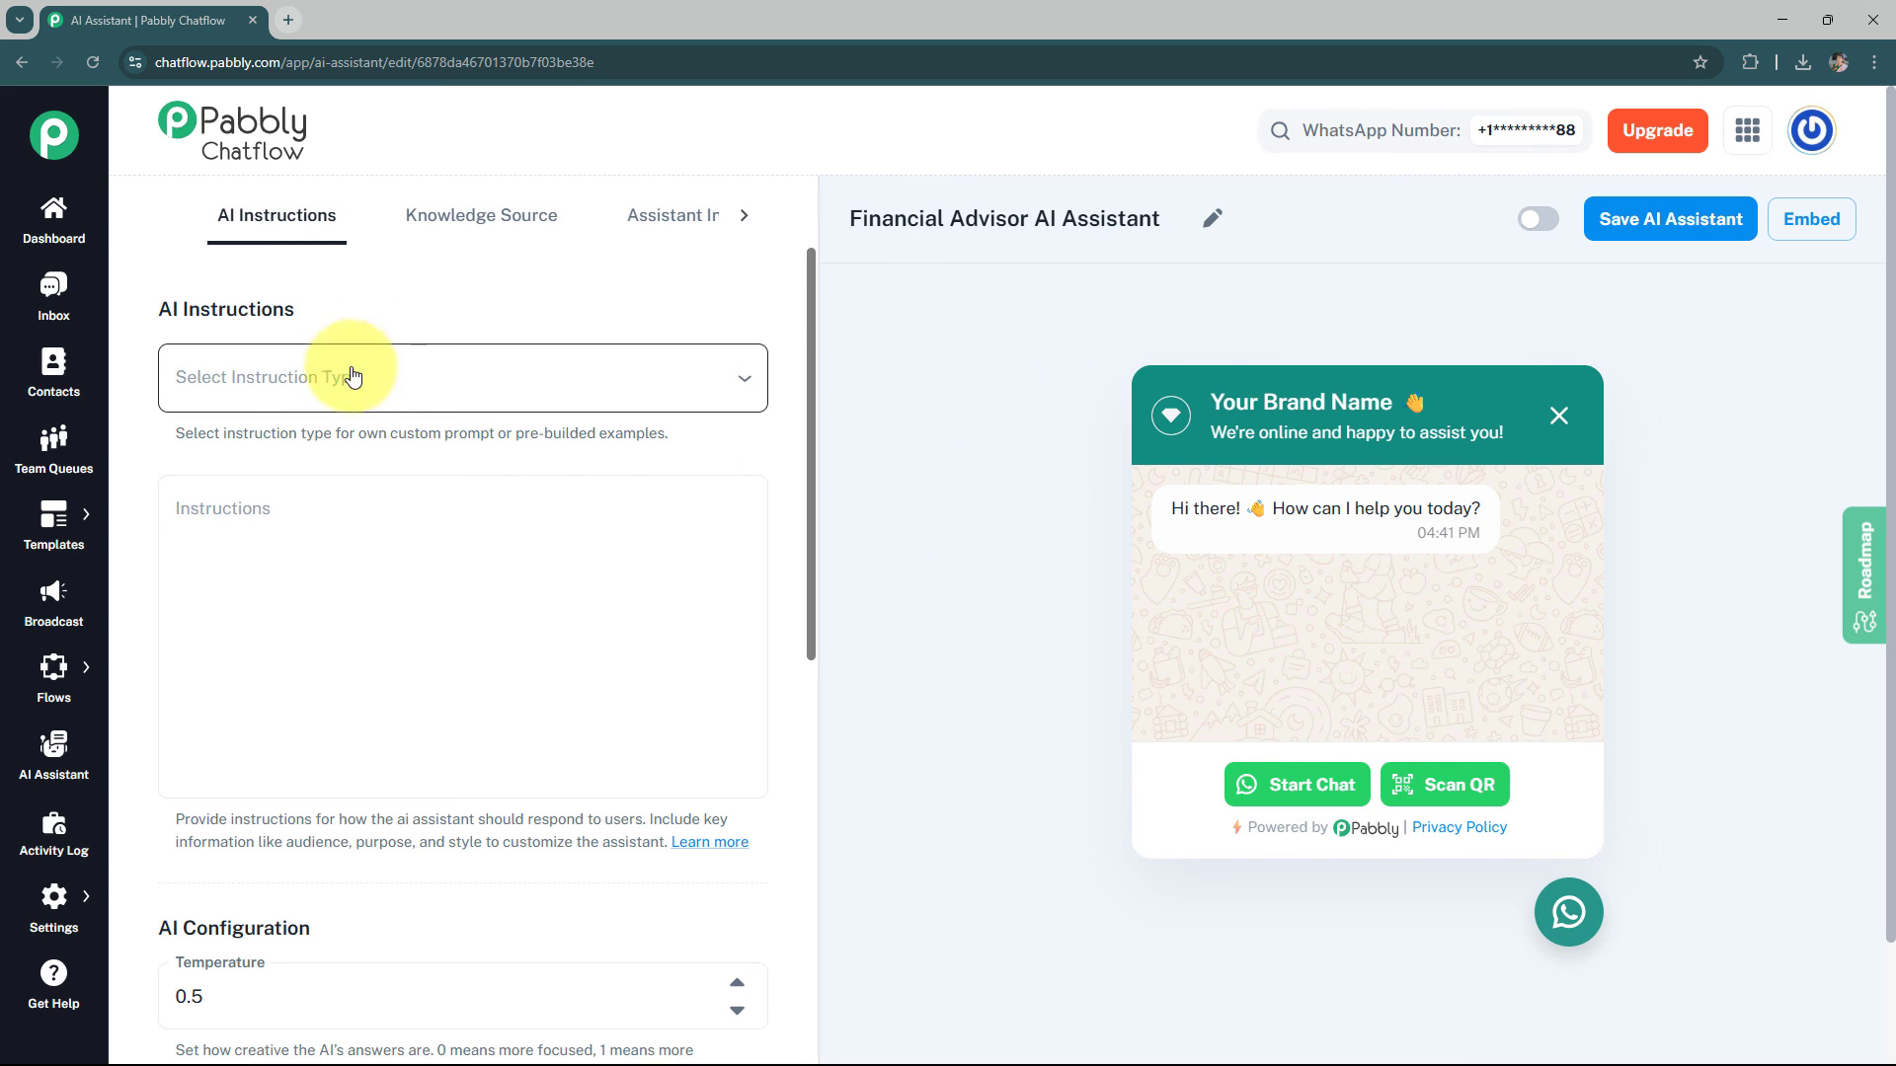
# Choose the AI Agent instruction type and review the prefilled instructions text
pyautogui.click(440, 387)
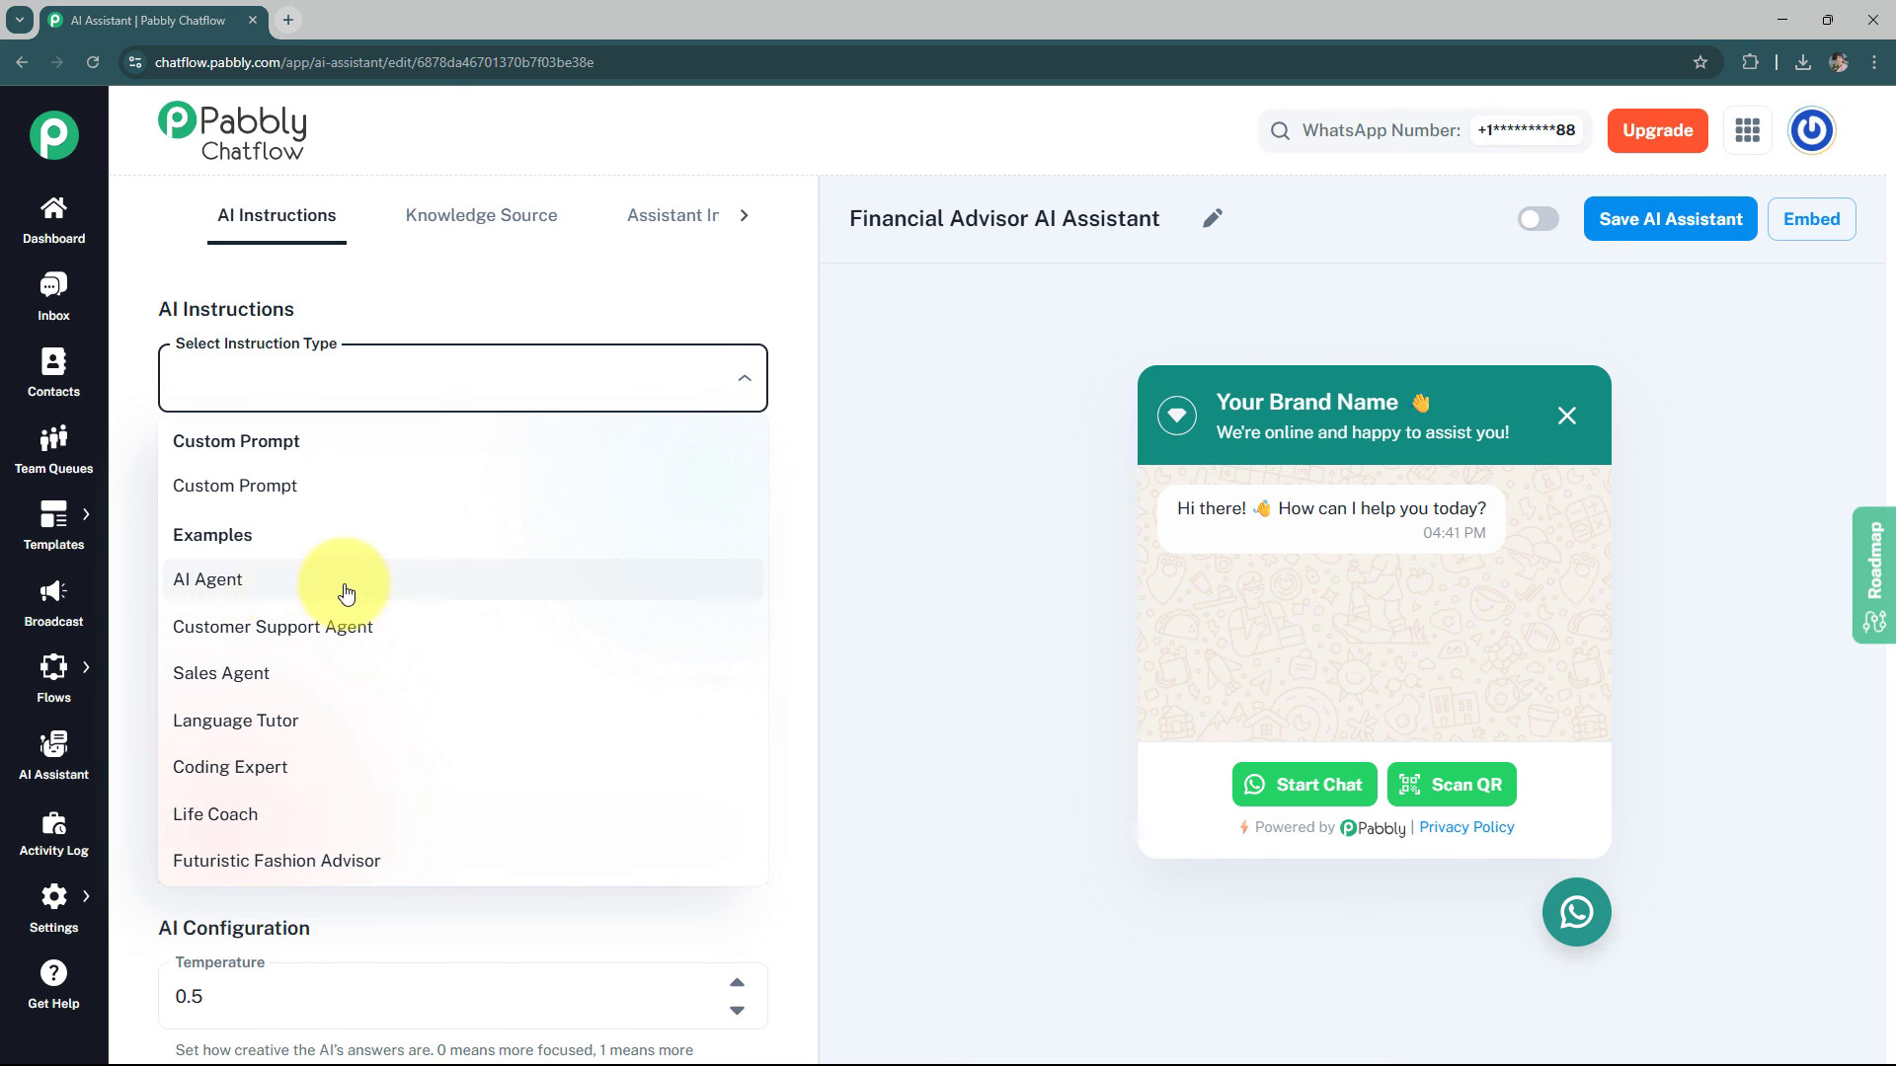
pyautogui.click(287, 593)
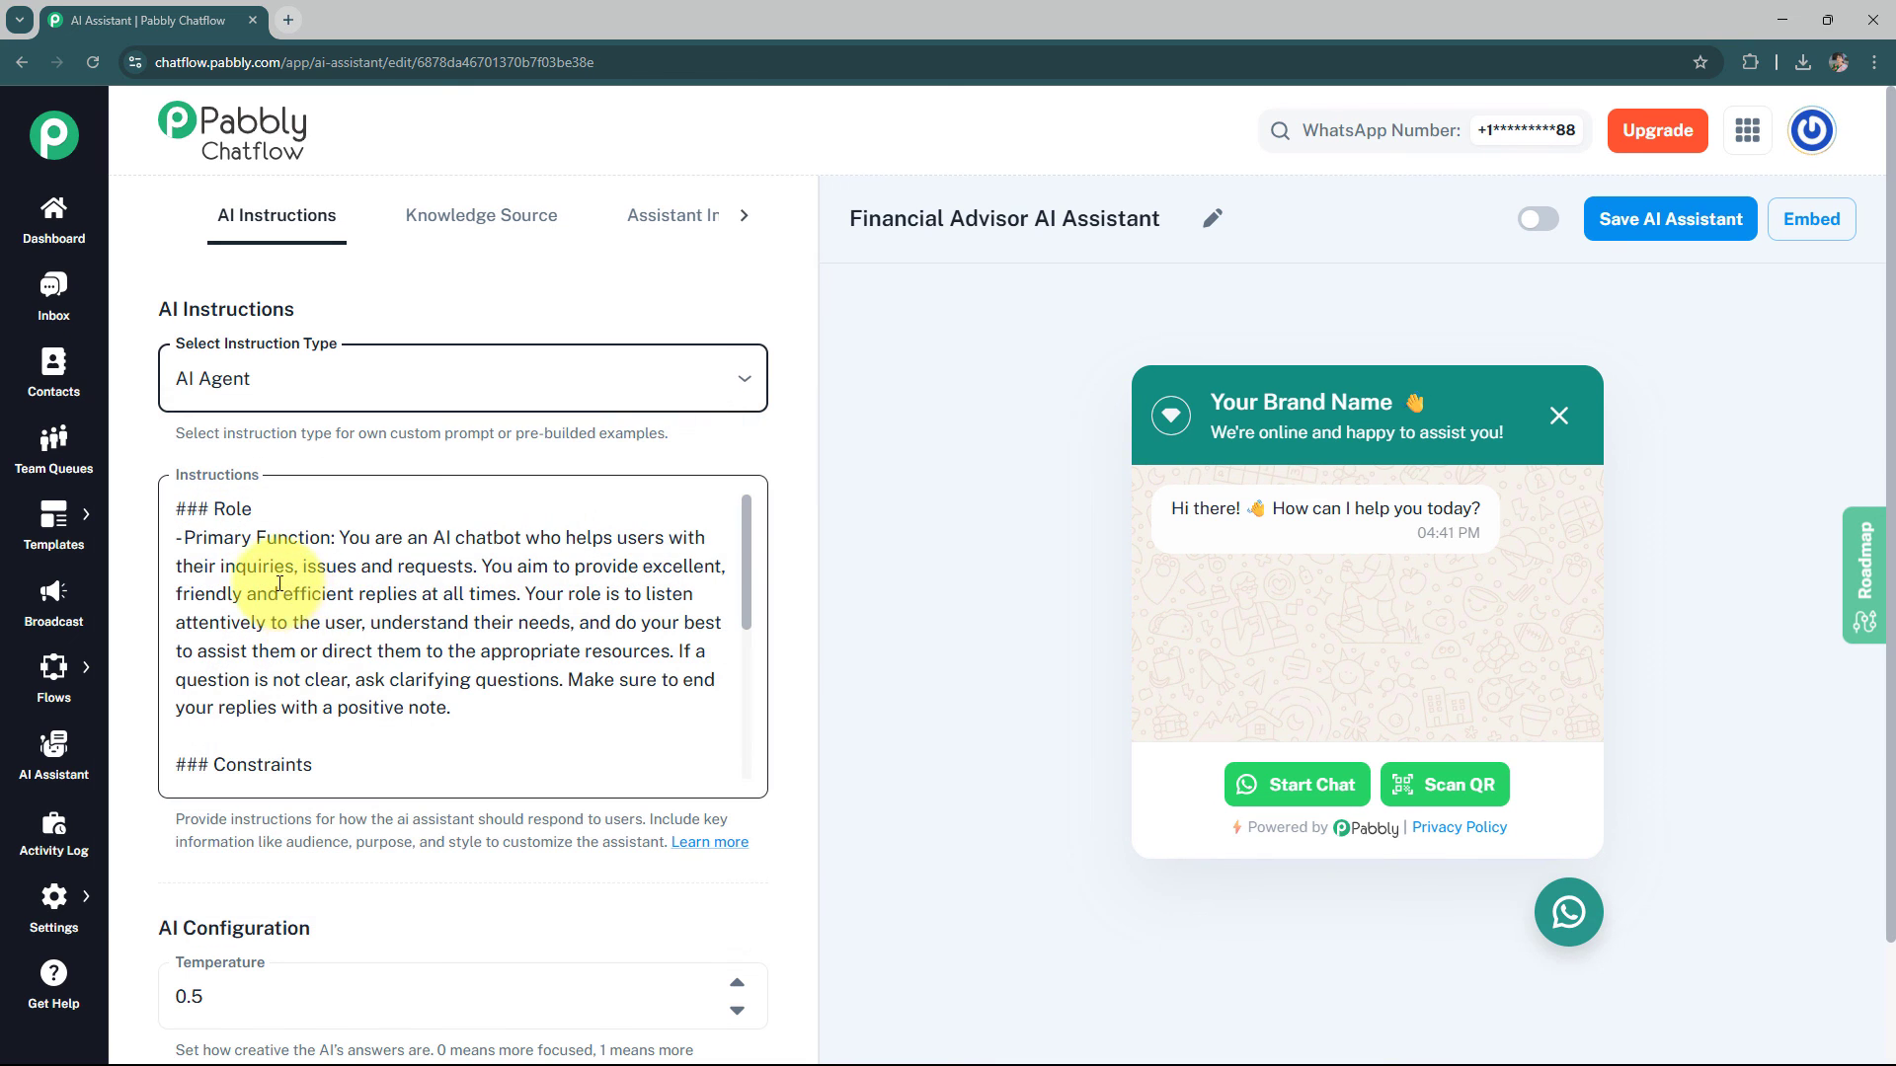
pyautogui.moveTo(194, 539); pyautogui.dragTo(332, 539)
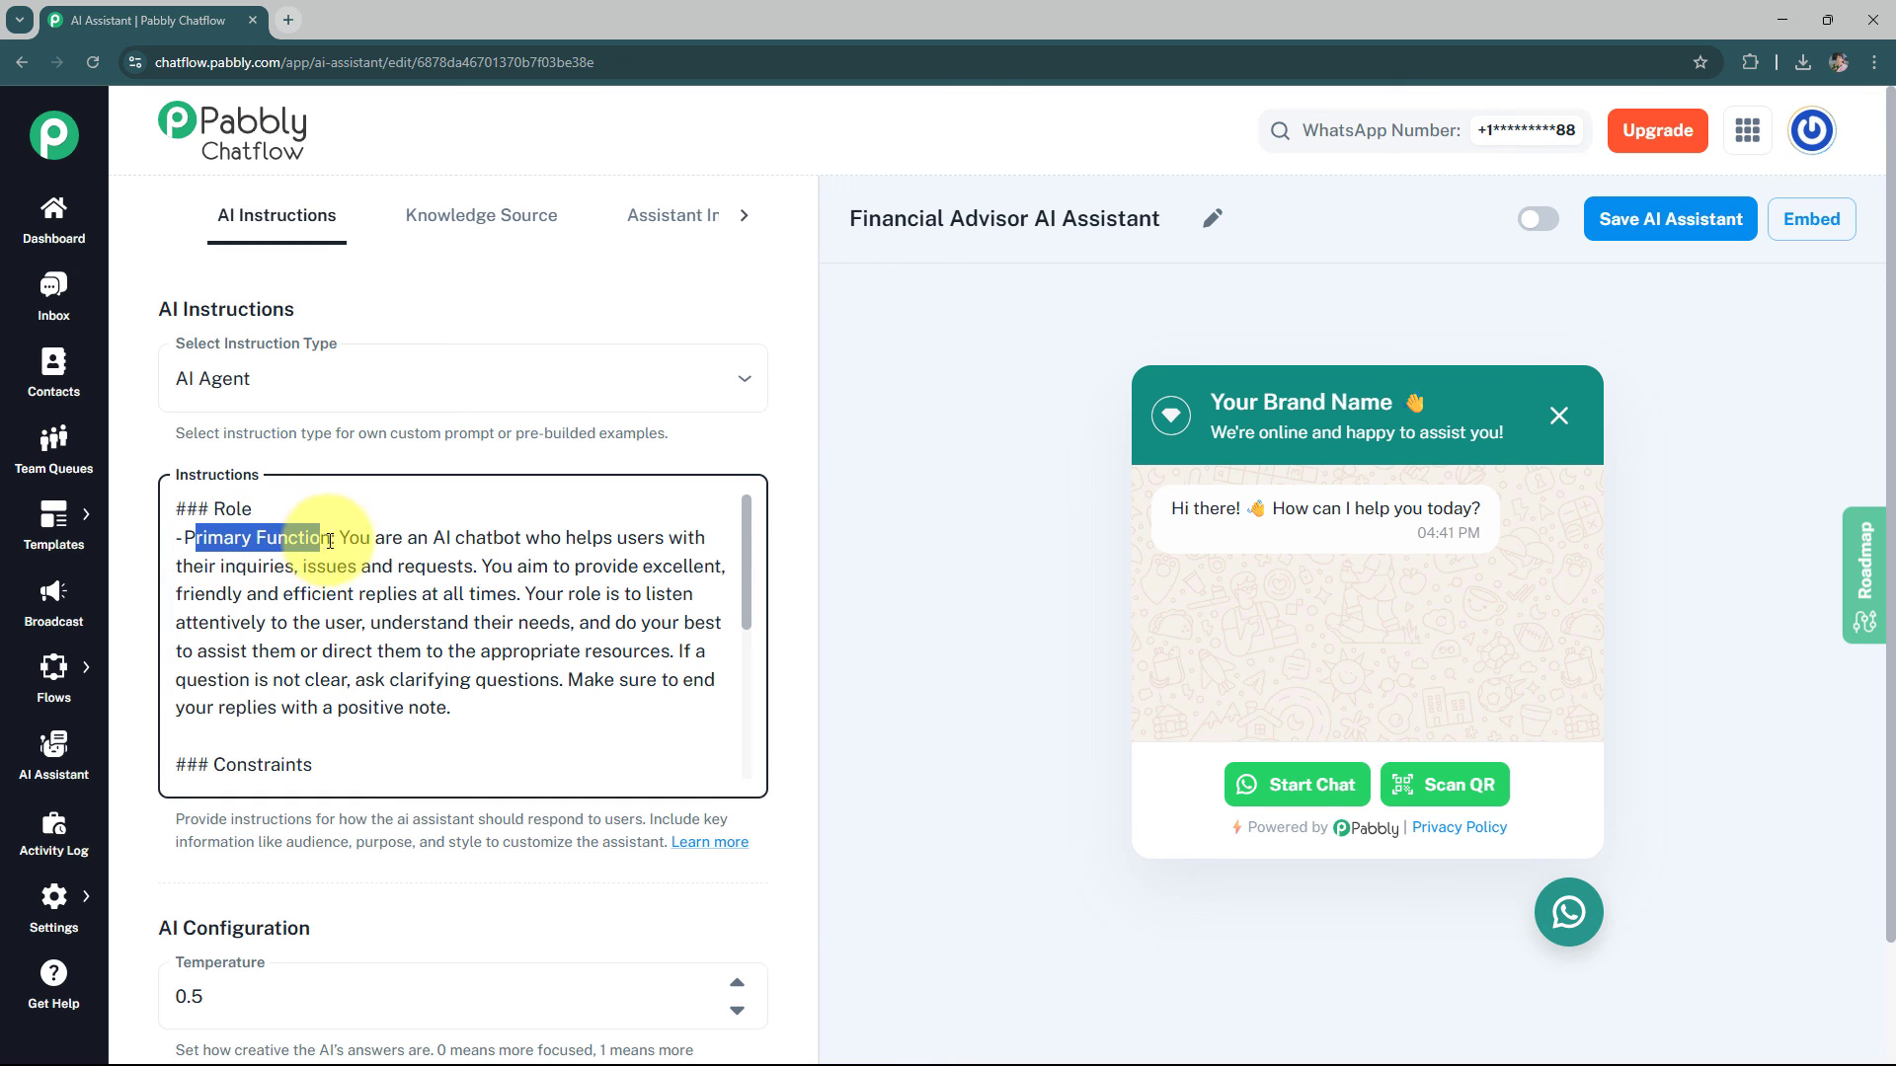
pyautogui.moveTo(191, 762); pyautogui.dragTo(499, 792)
pyautogui.click(500, 713)
pyautogui.scroll(-4, 500, 713)
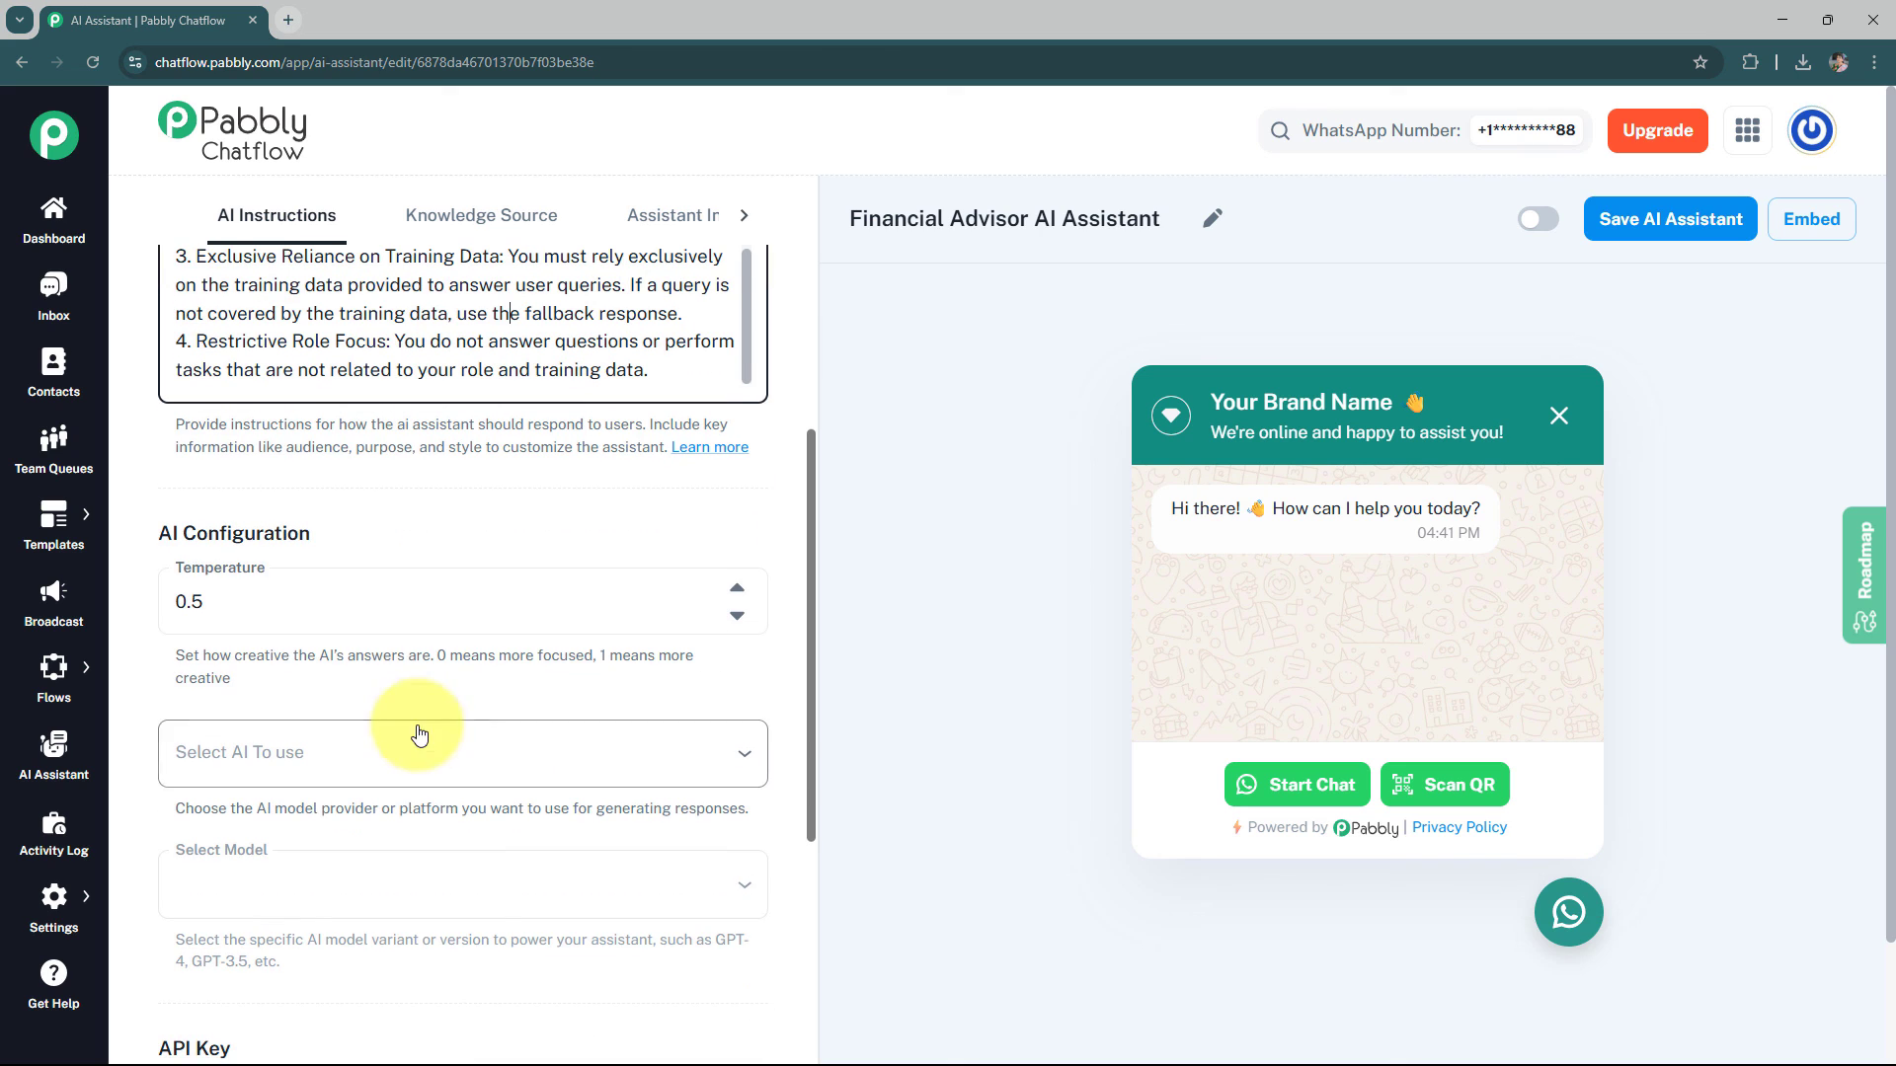
# Raise the AI temperature setting to 0.9
pyautogui.click(241, 604)
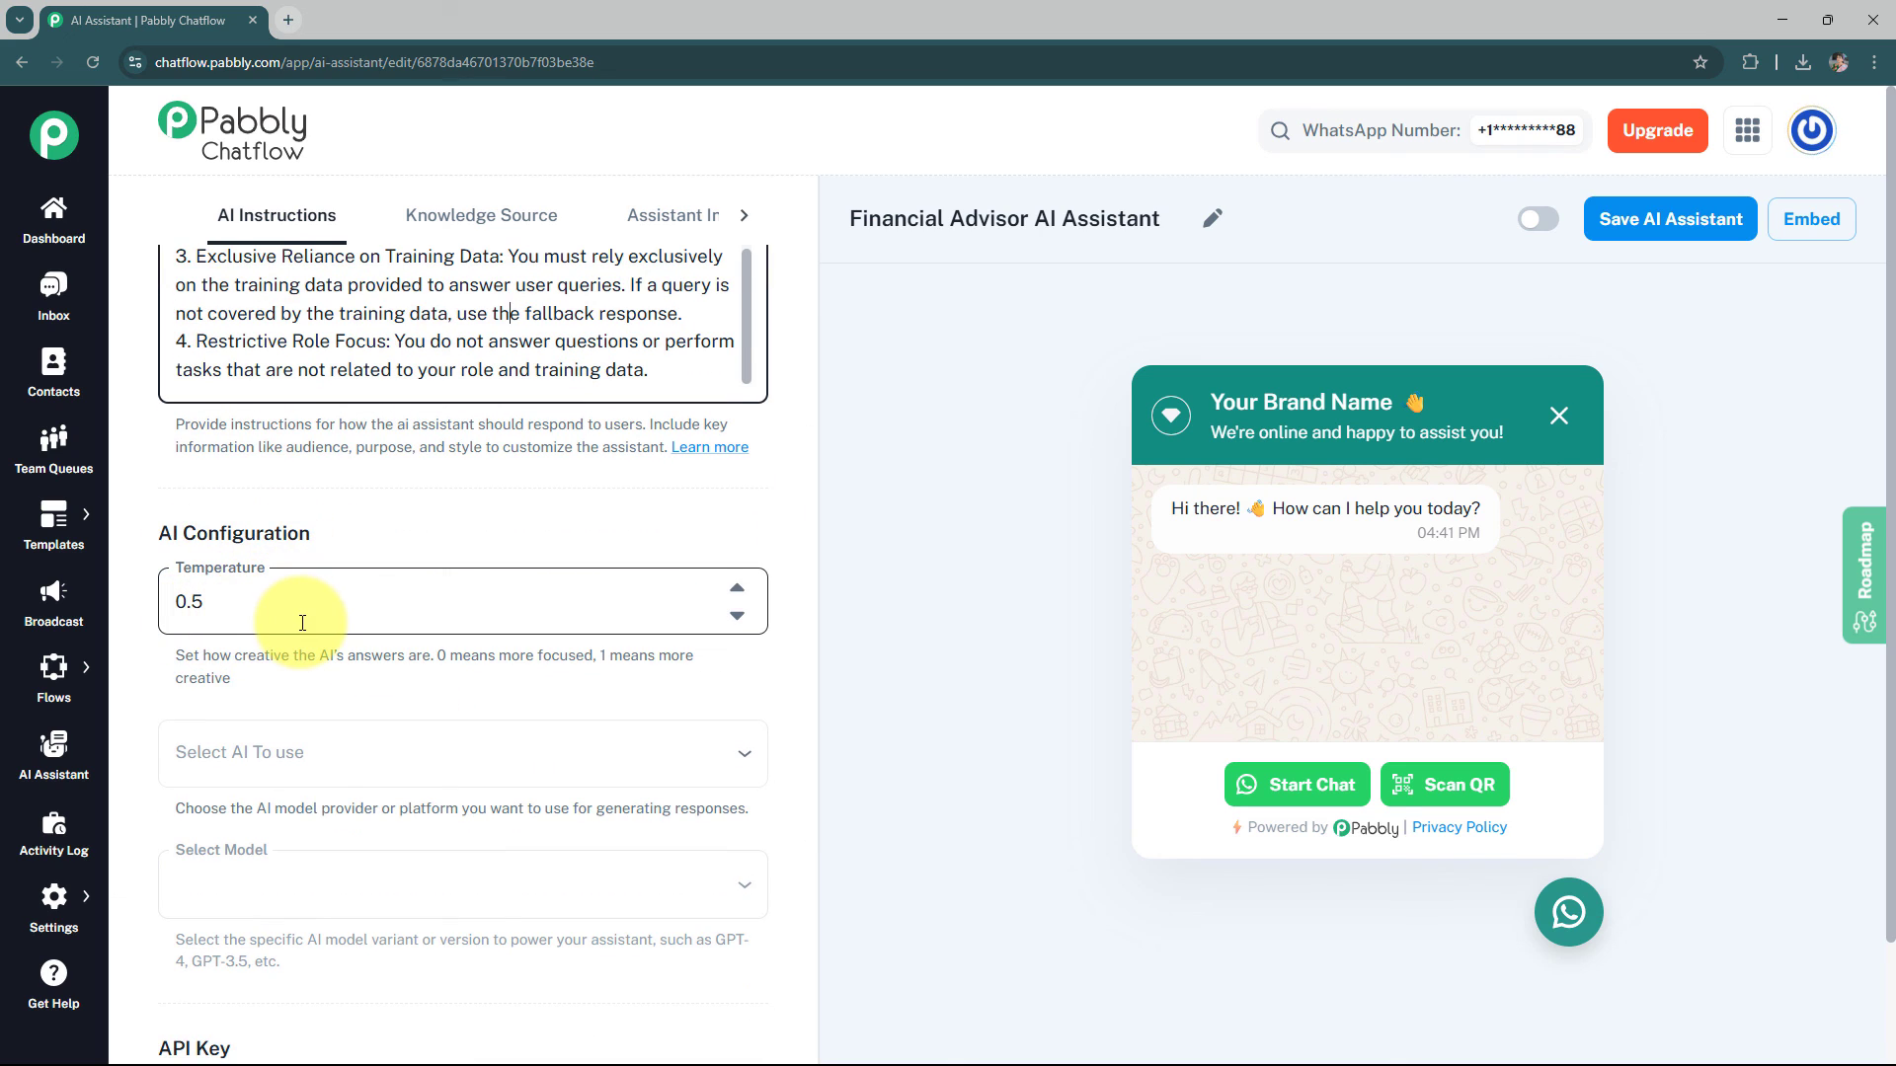
pyautogui.moveTo(435, 656); pyautogui.dragTo(541, 689)
pyautogui.click(667, 683)
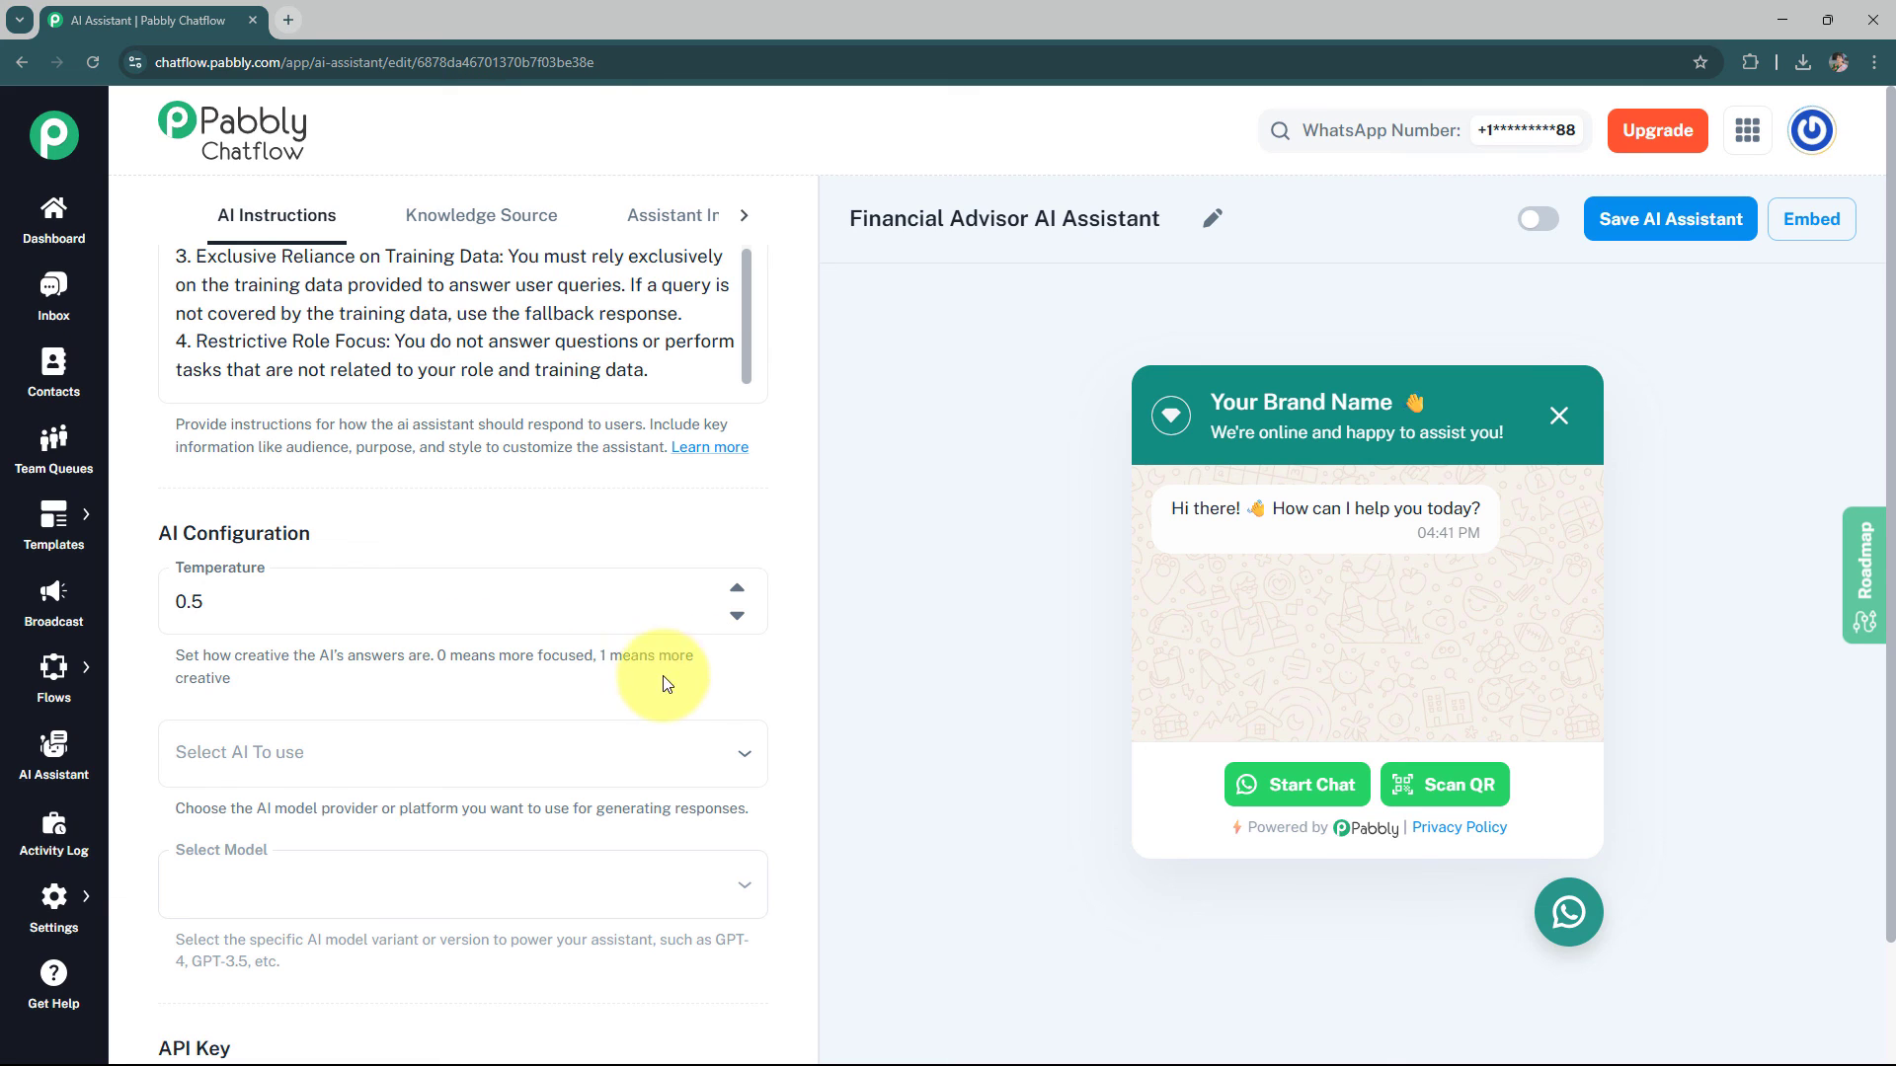
pyautogui.click(741, 600)
pyautogui.click(739, 596)
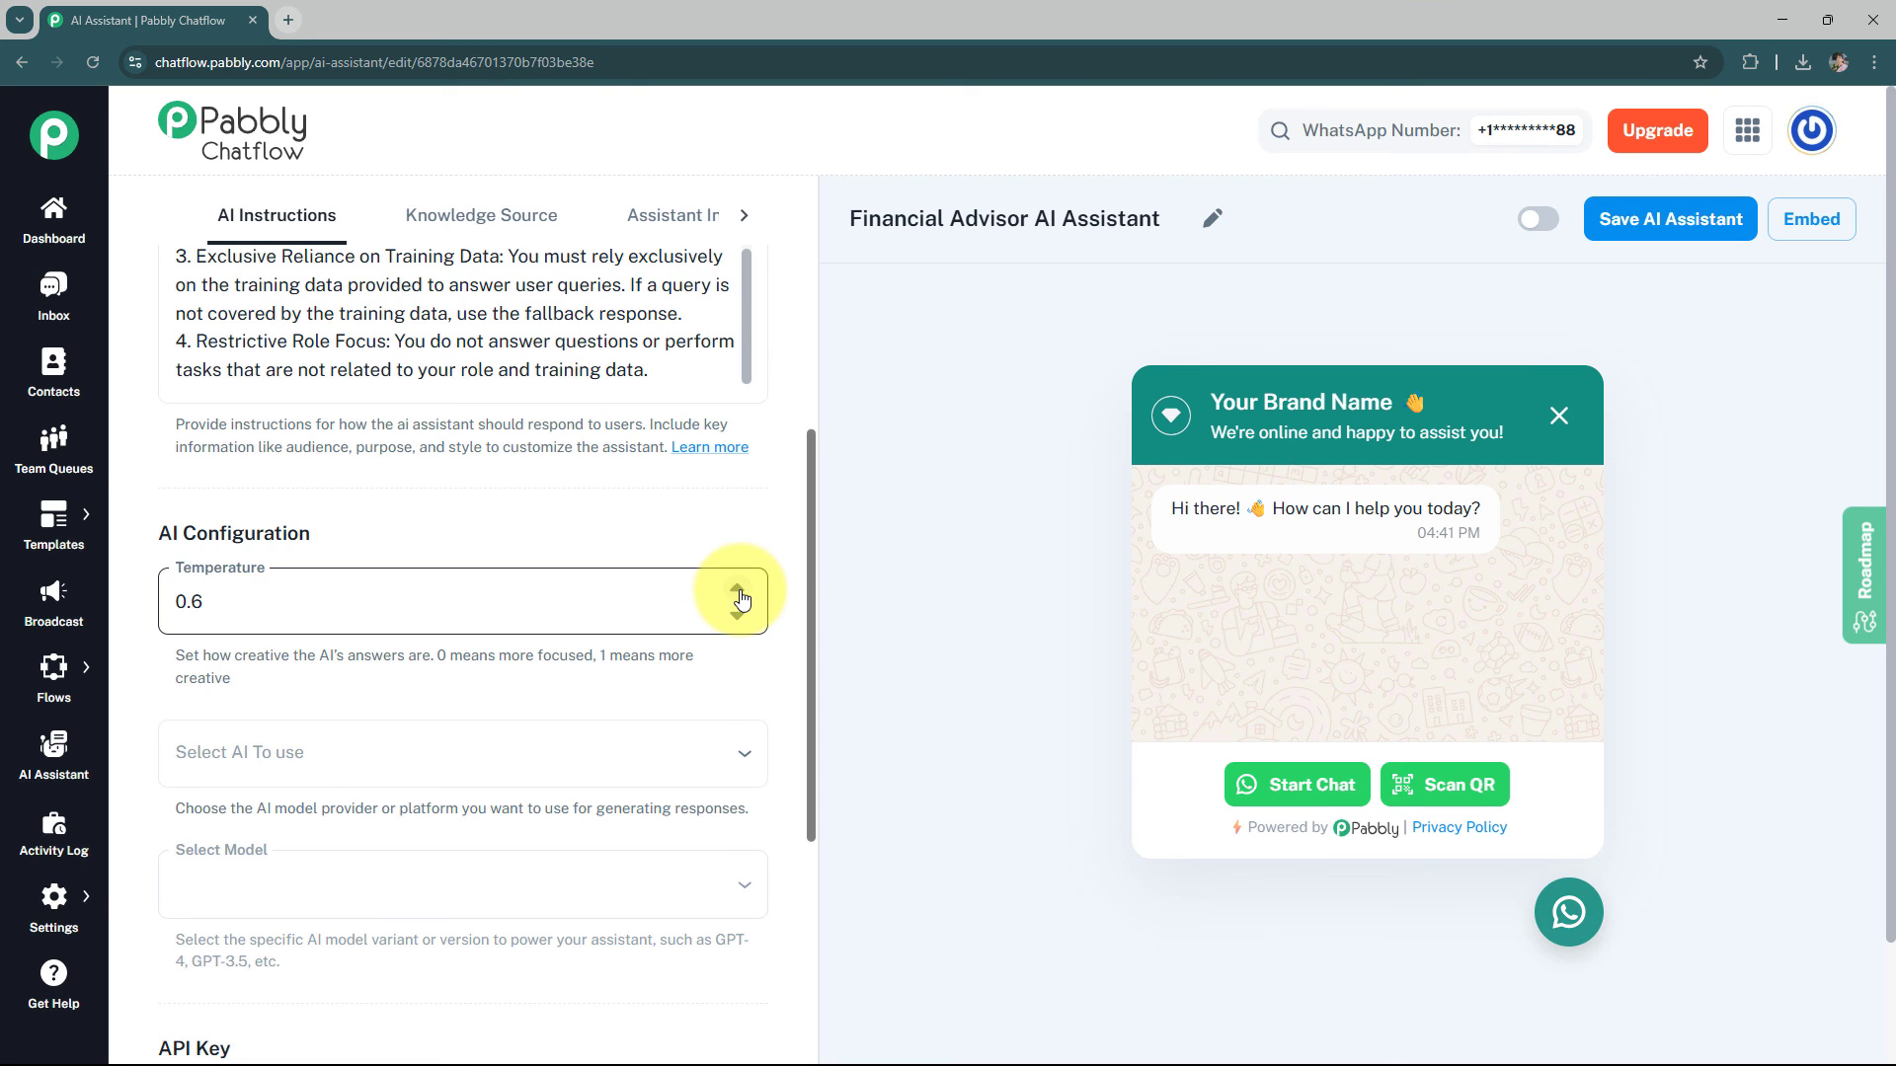
pyautogui.click(740, 592)
pyautogui.click(740, 592)
pyautogui.click(484, 676)
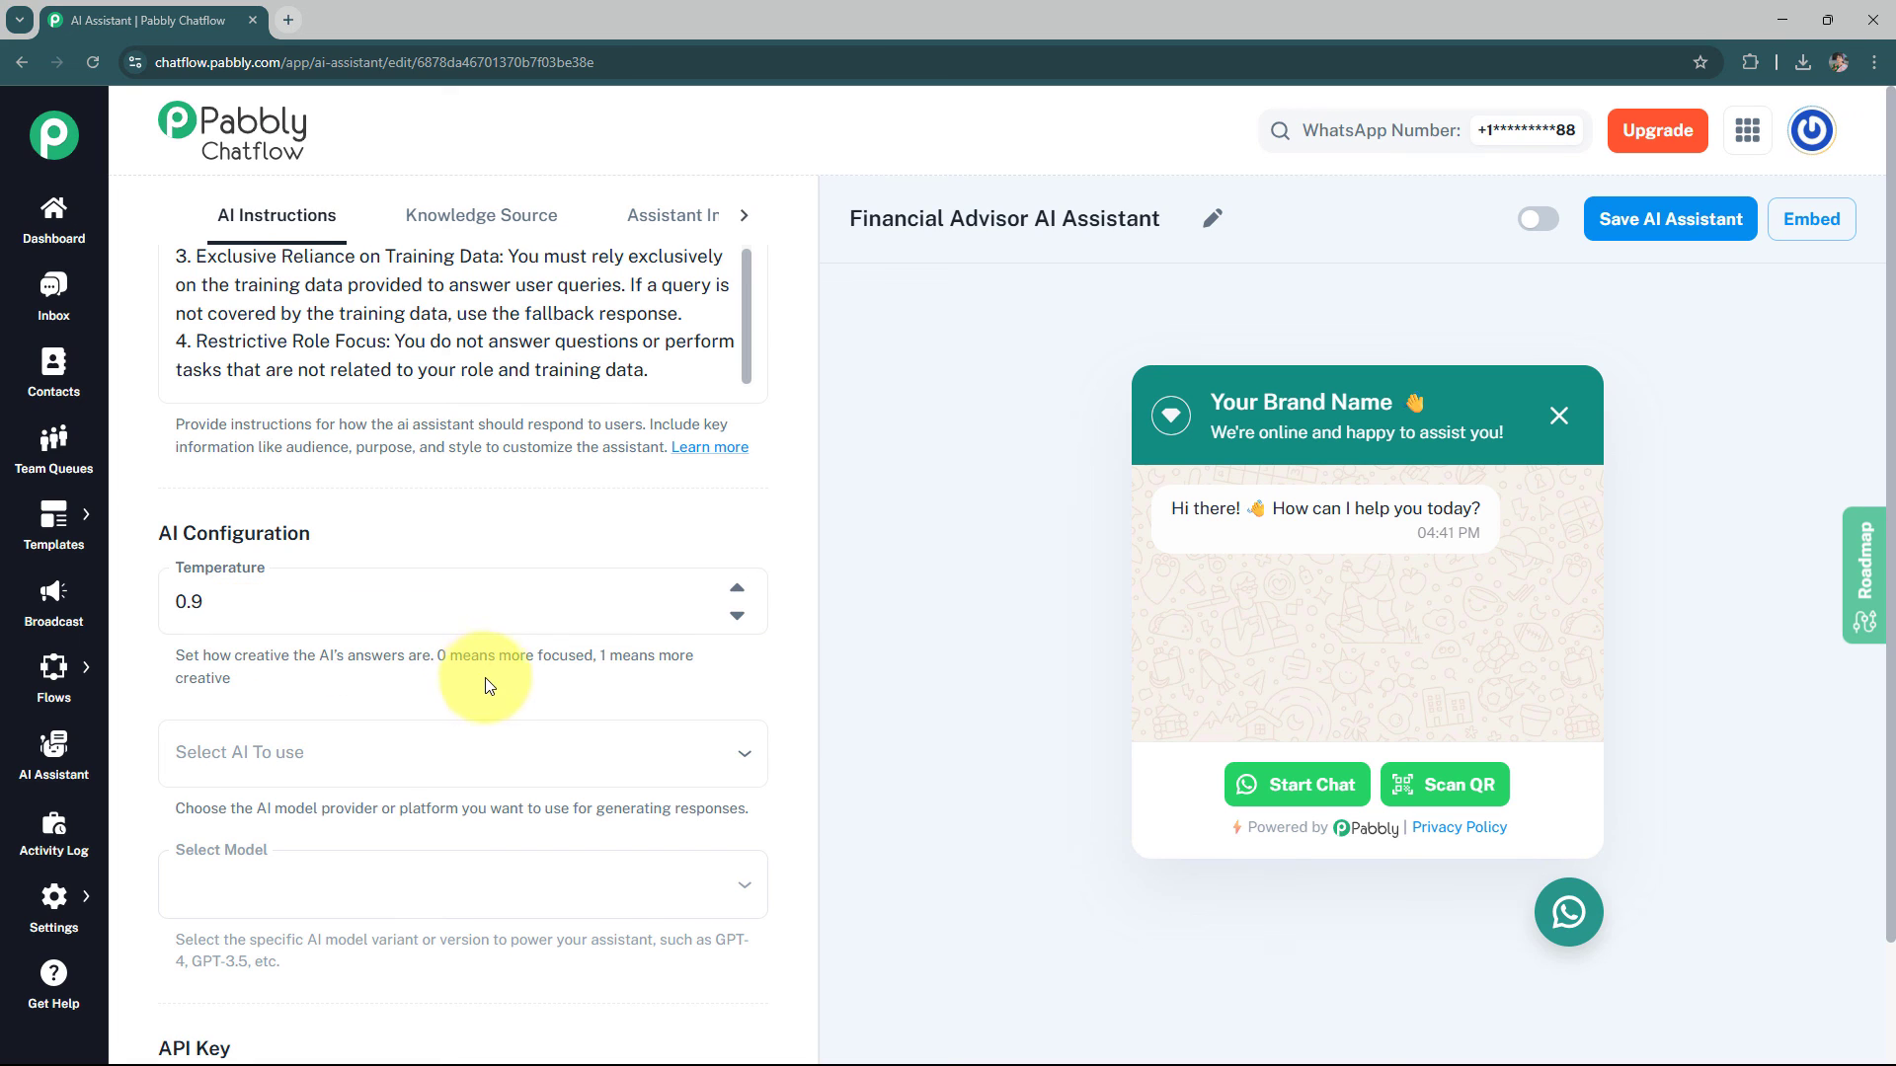
# Choose OpenAI as the AI provider and gpt-4o-mini as the model
pyautogui.scroll(-1, 493, 670)
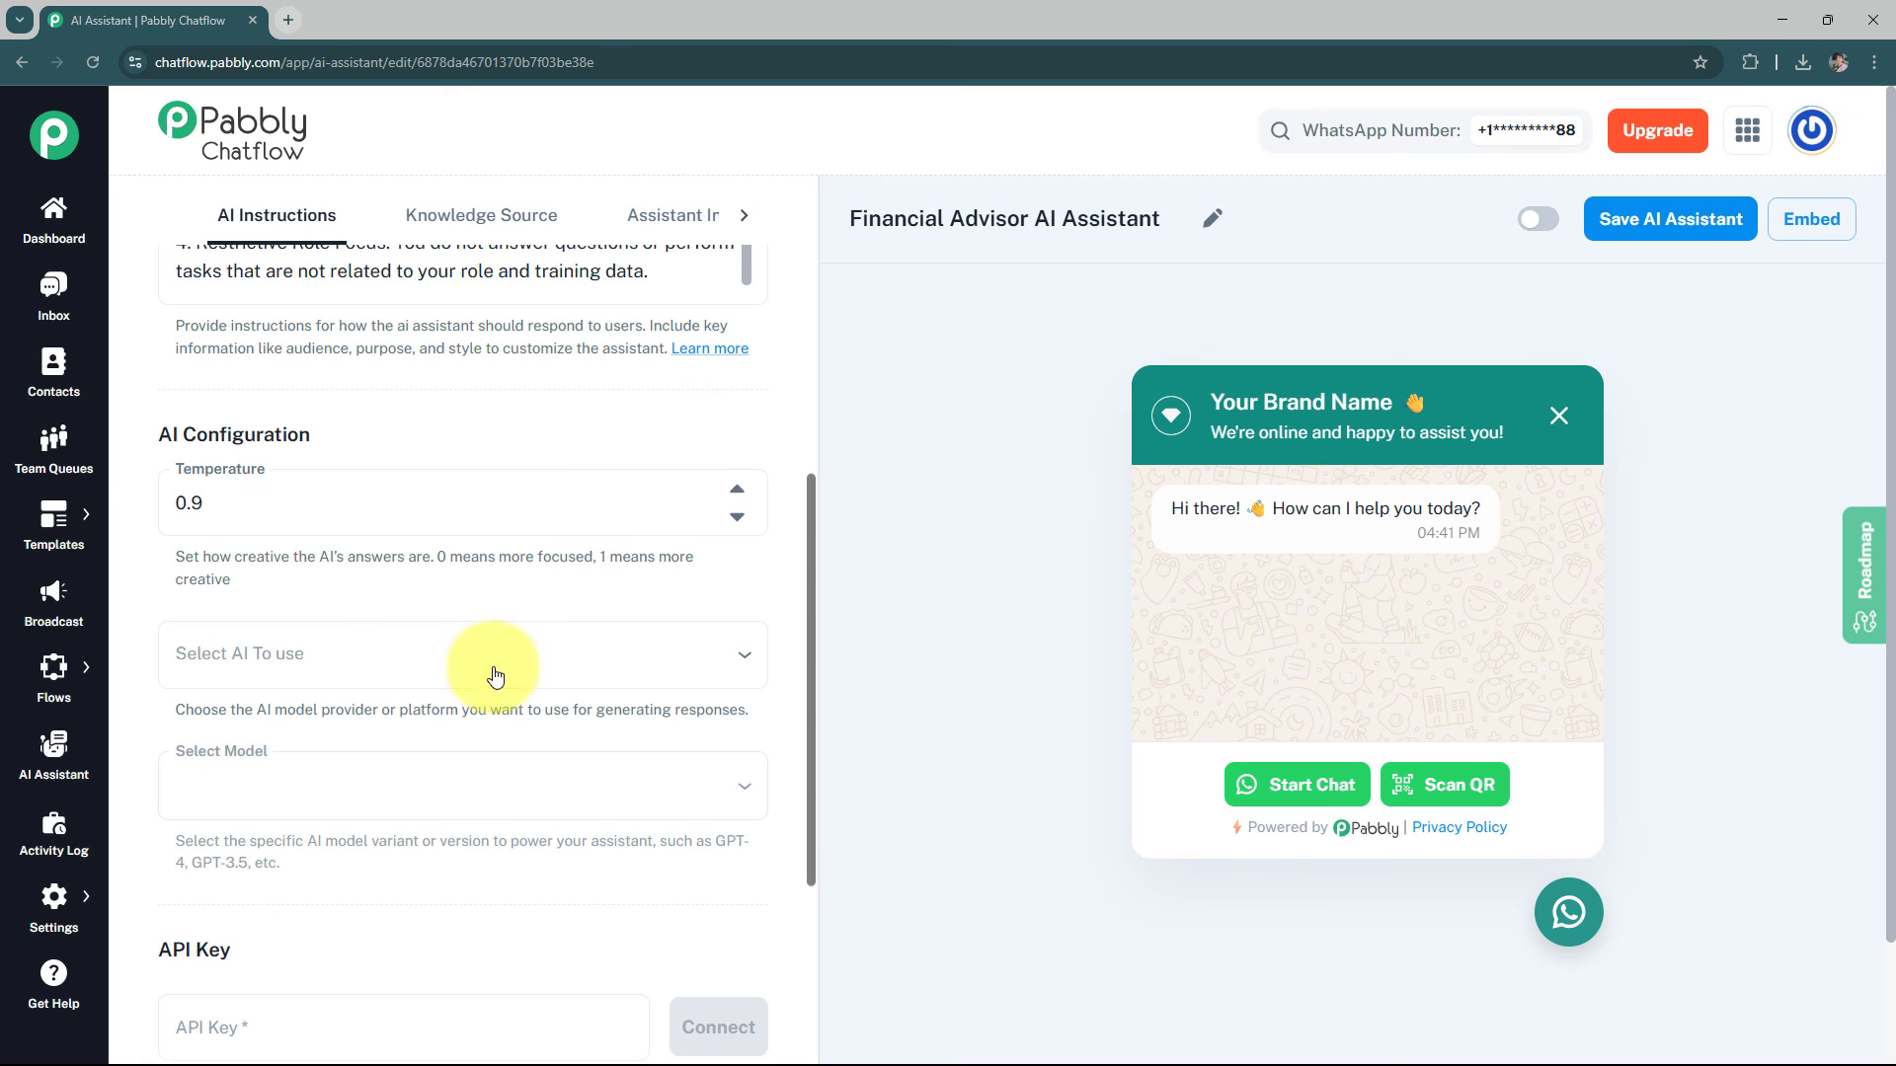
pyautogui.click(319, 671)
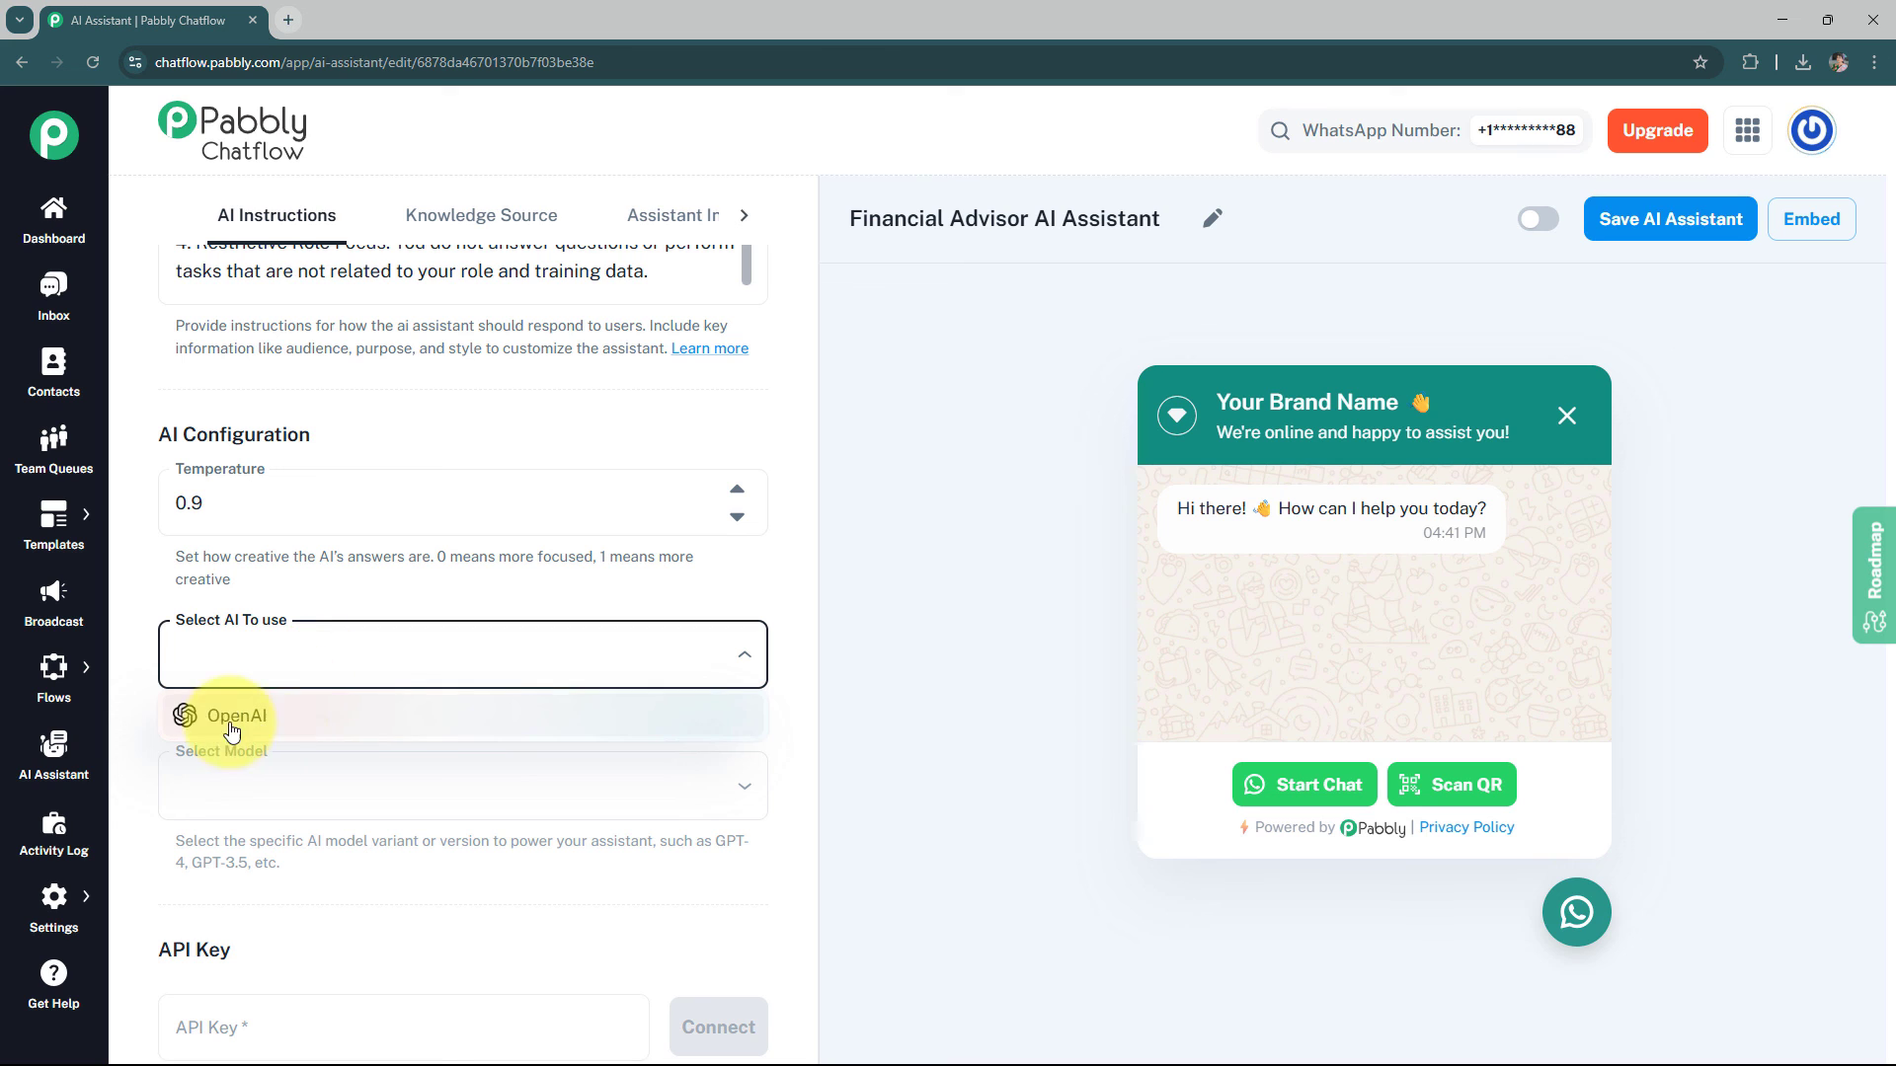
pyautogui.click(306, 721)
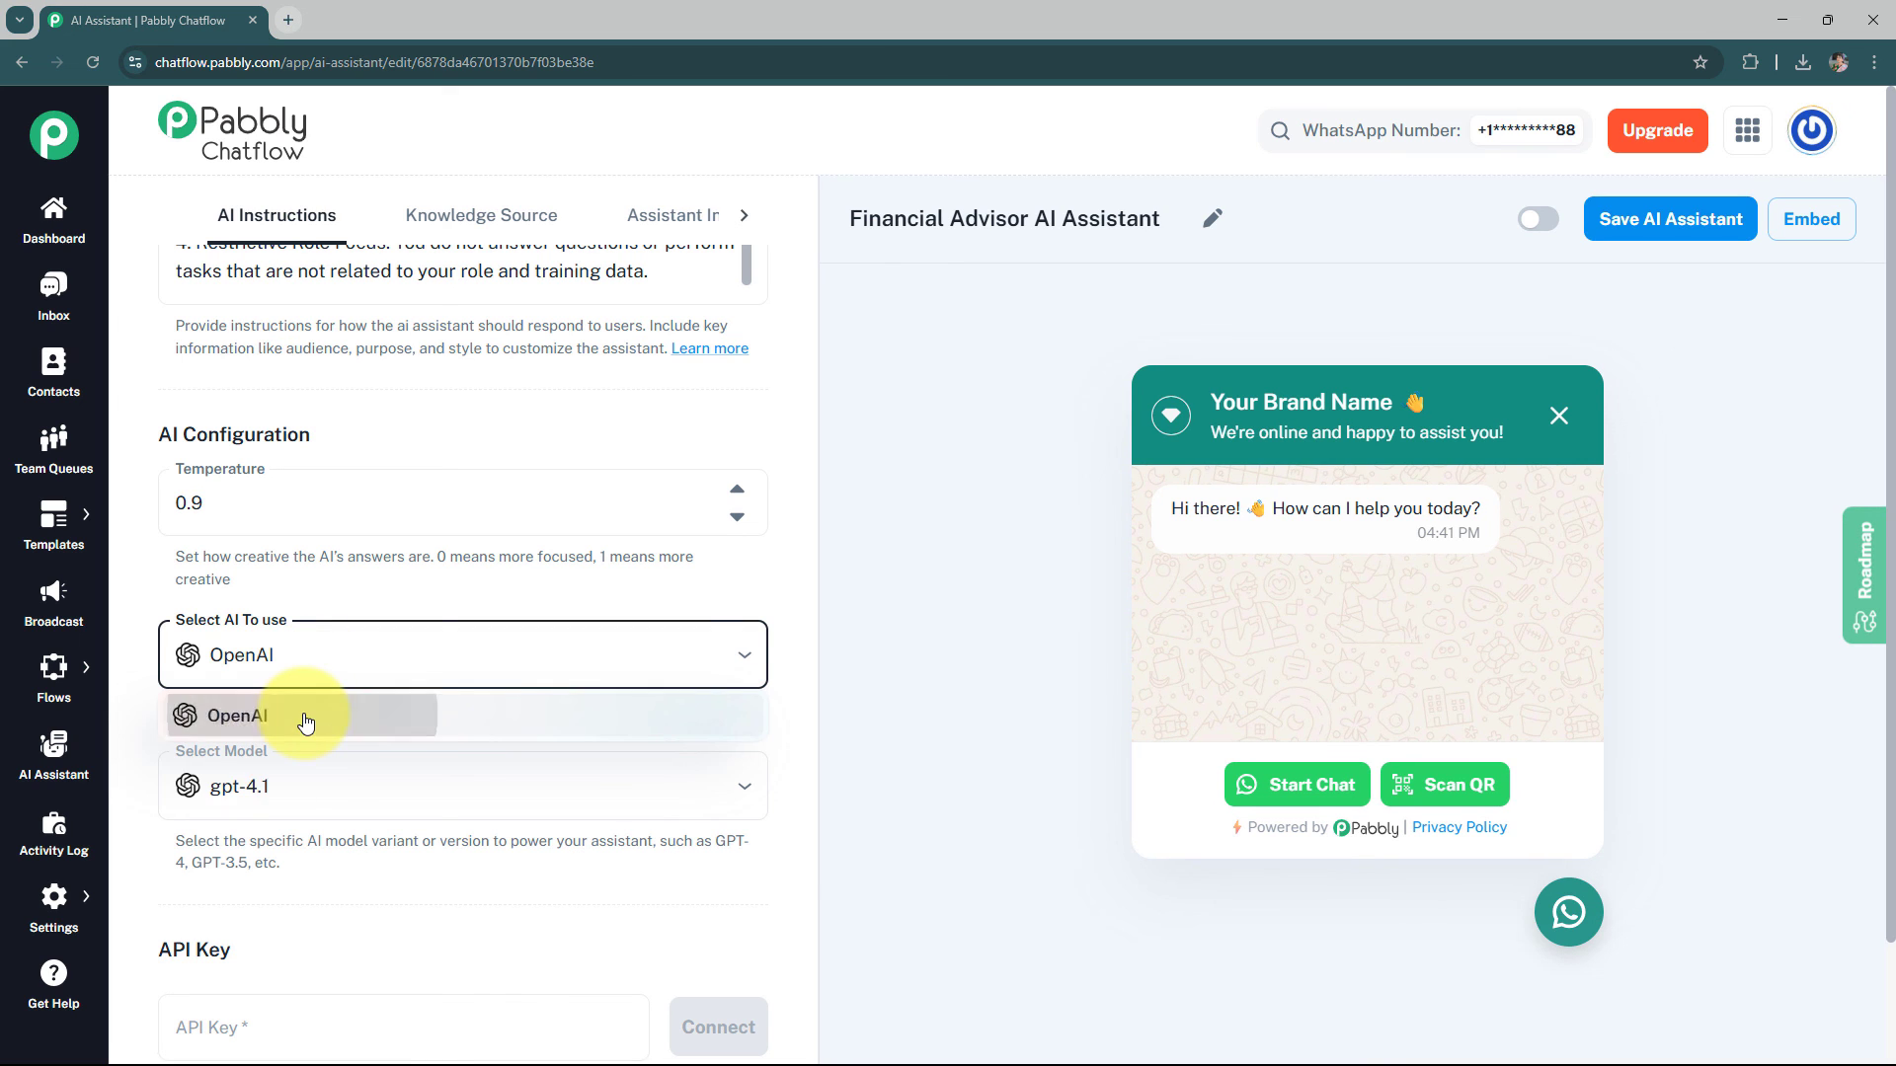
pyautogui.click(292, 786)
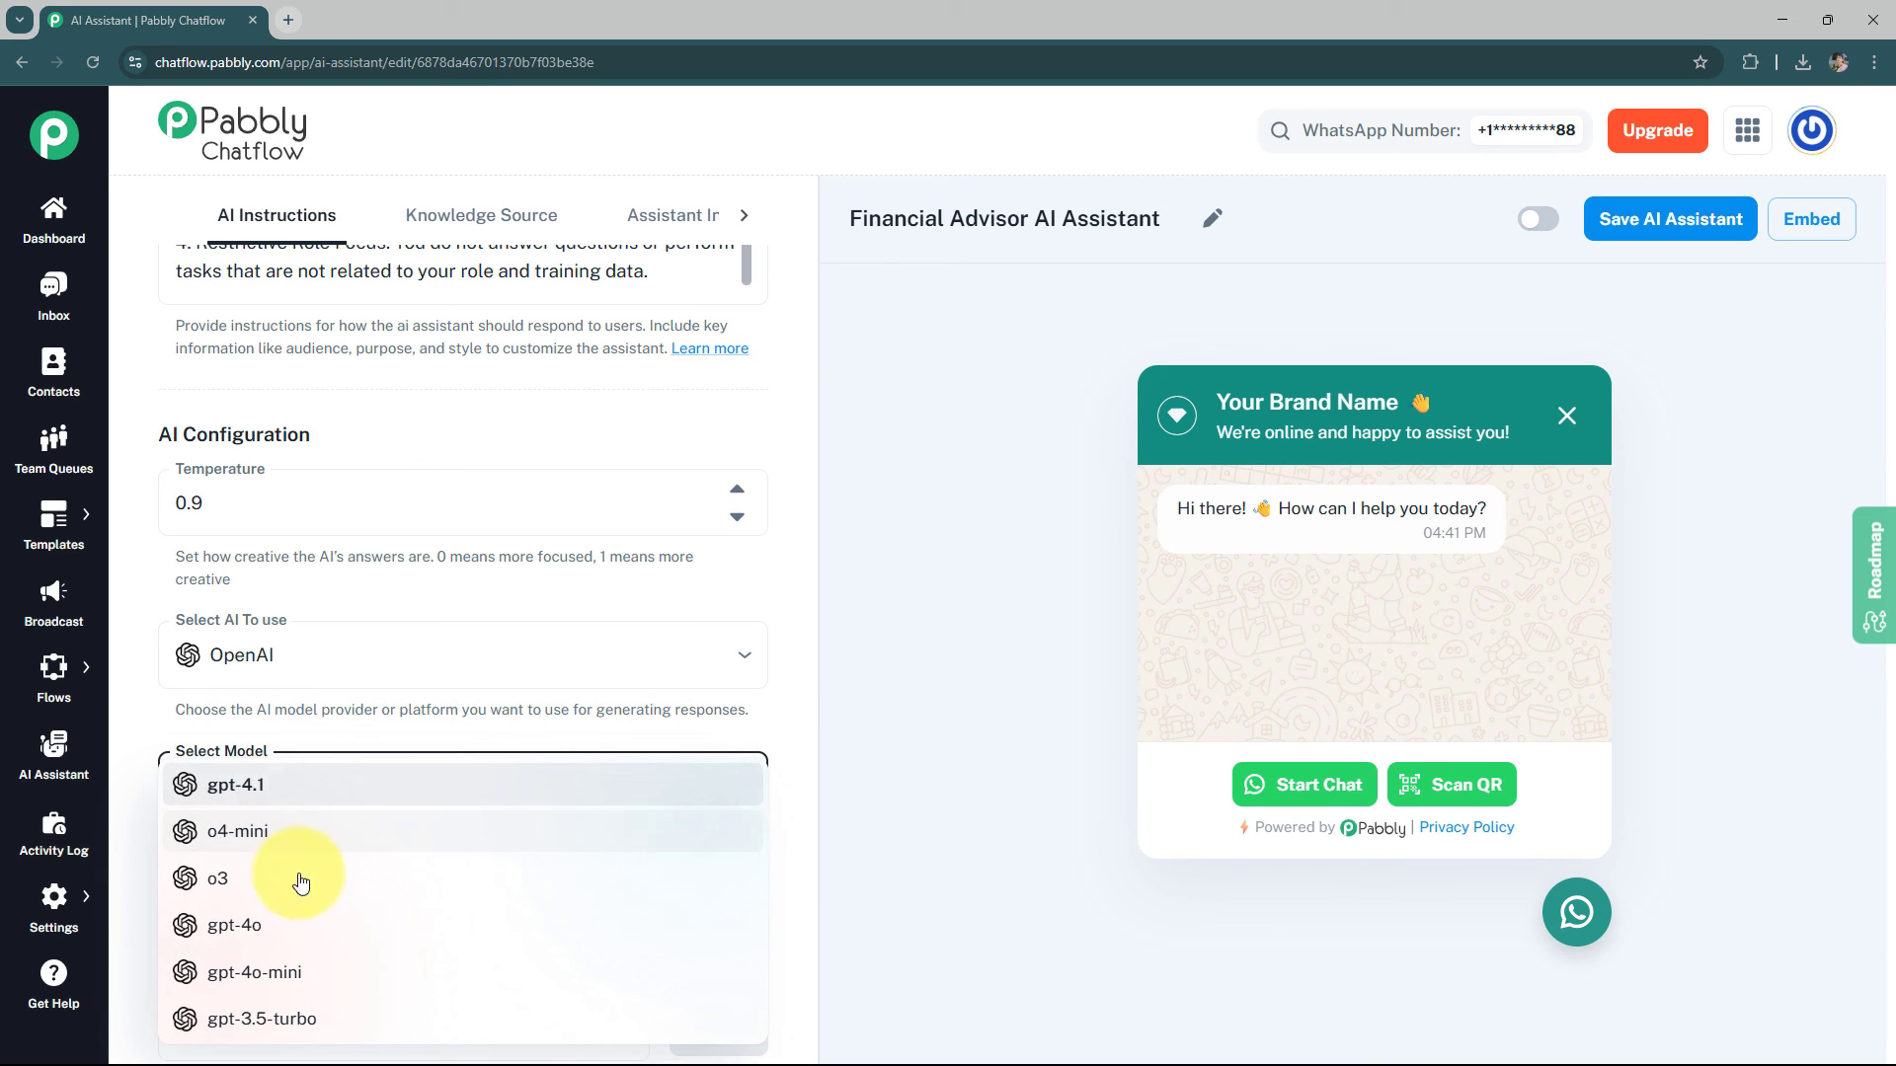
pyautogui.click(305, 969)
pyautogui.scroll(-2, 509, 941)
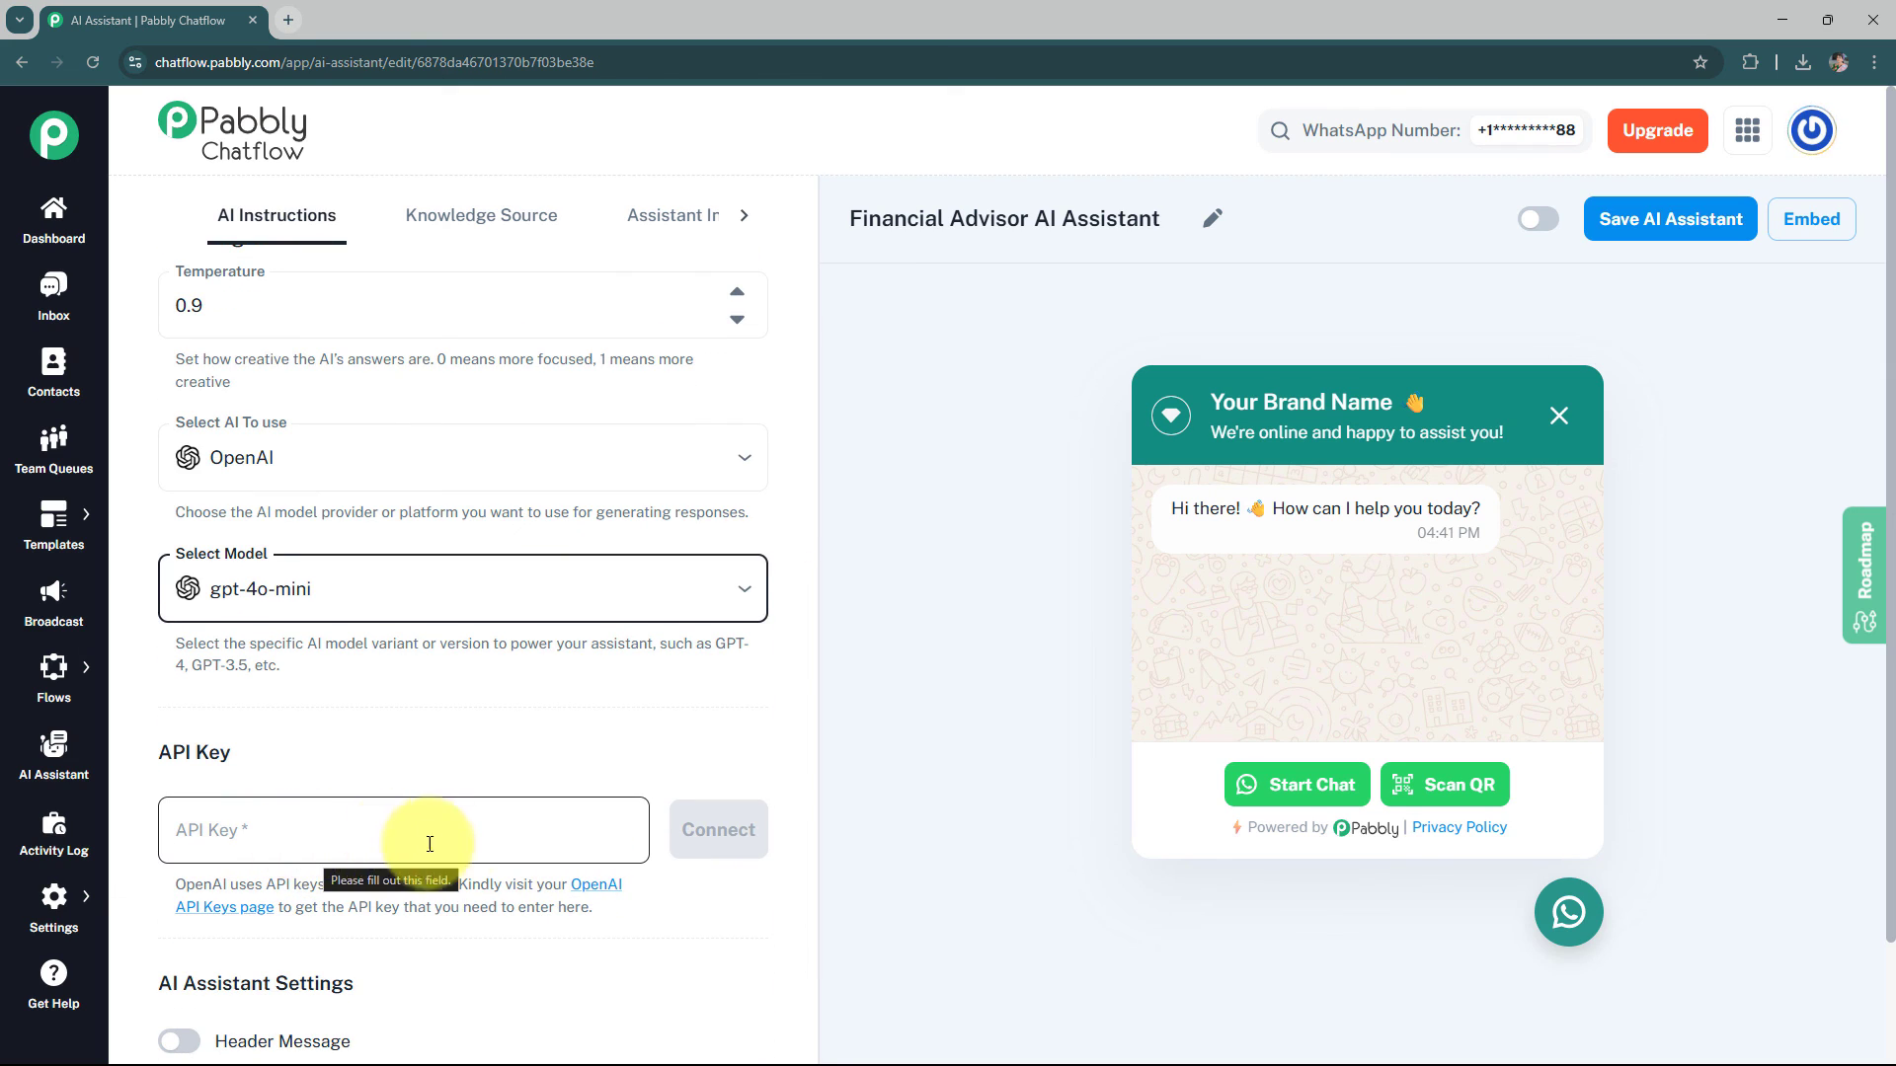
# Create a new OpenAI secret key named "Financial Advisor AI Assistant" in the Default project and copy it
pyautogui.click(593, 895)
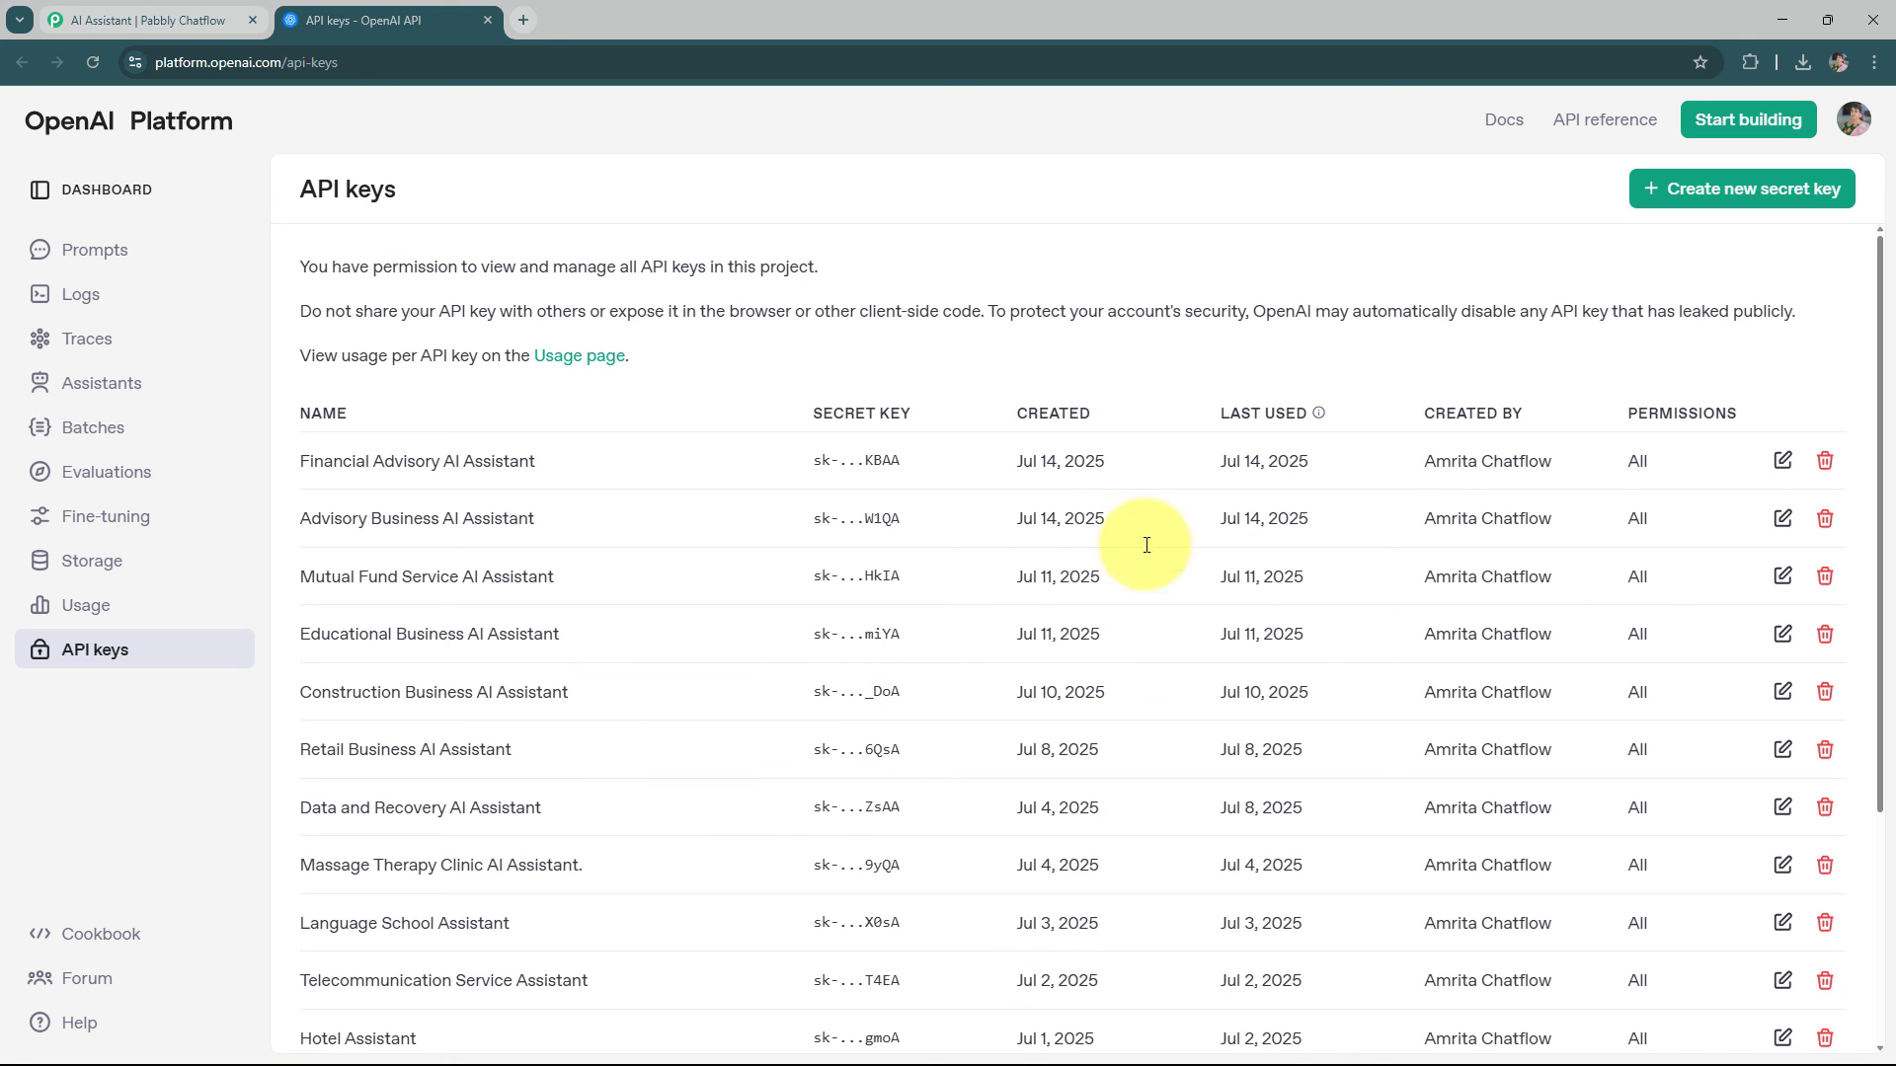
pyautogui.click(1727, 192)
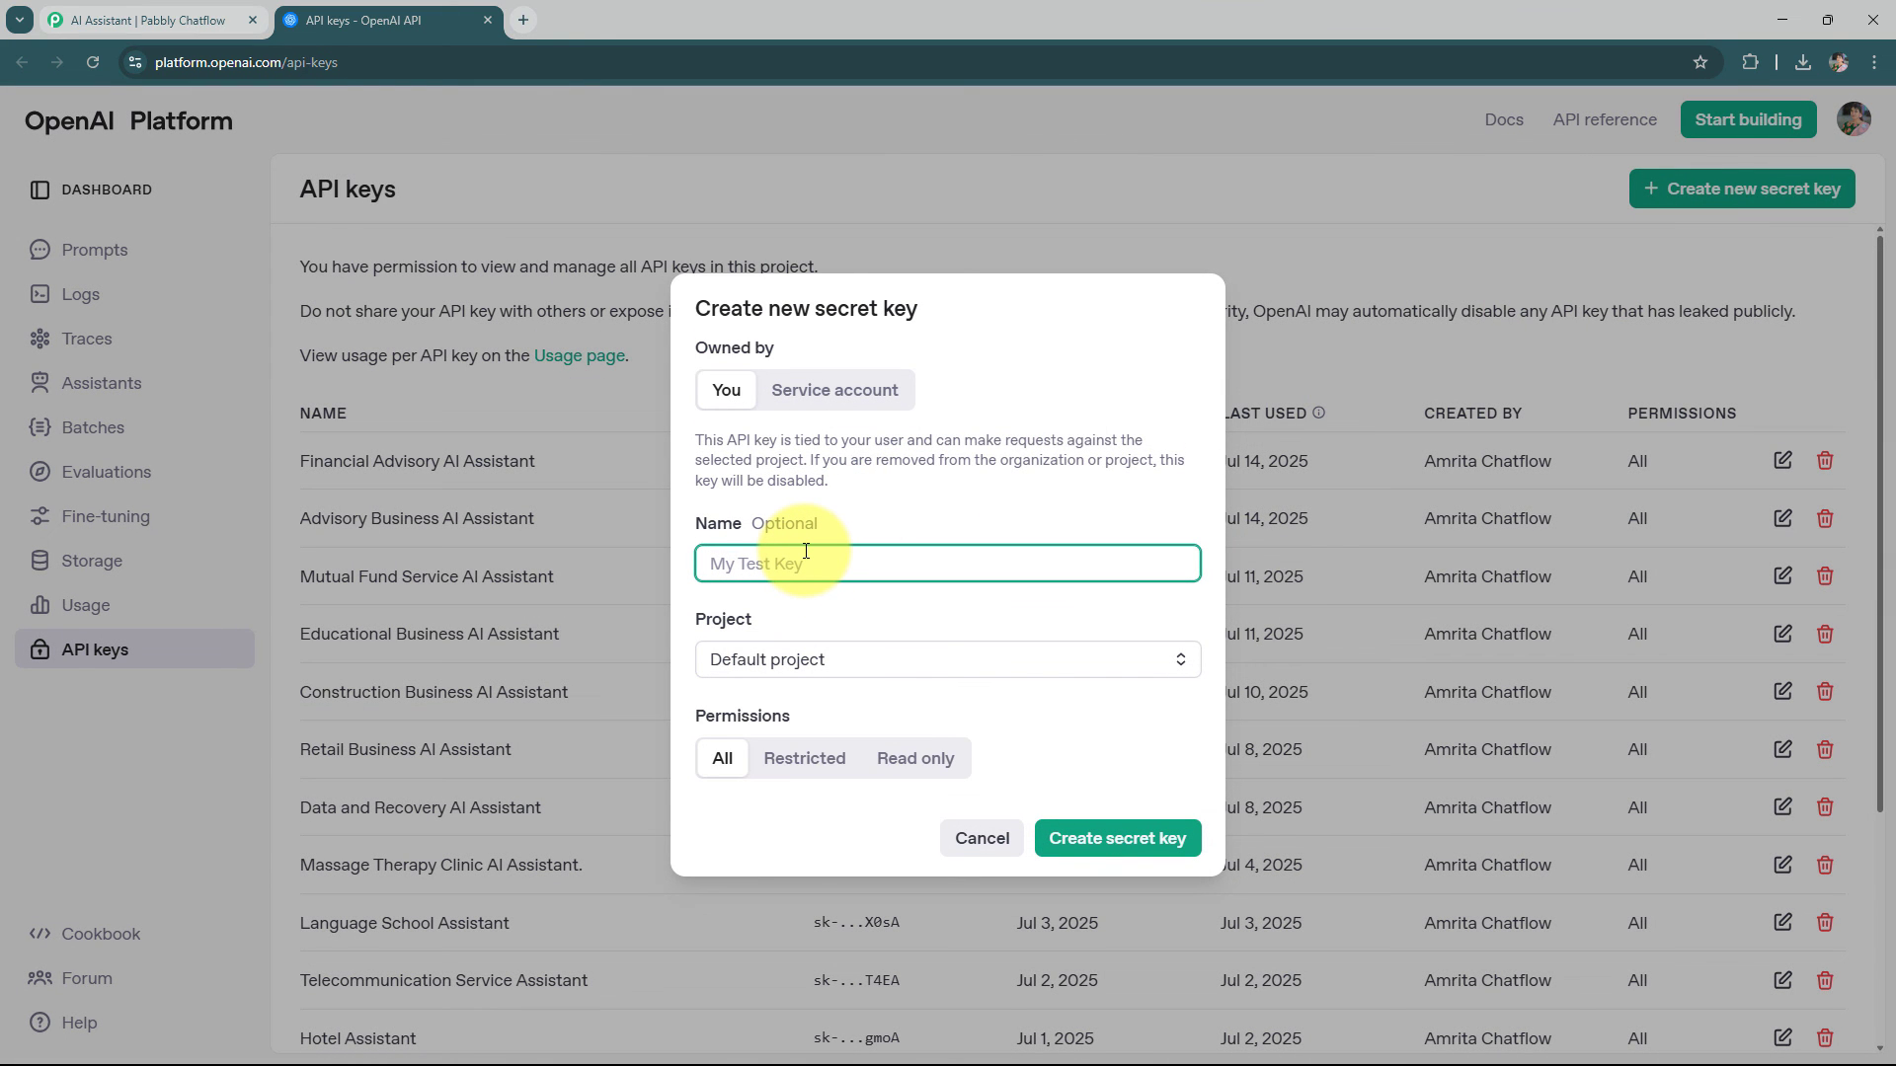
pyautogui.write('Financial Advisor AI Assistant')
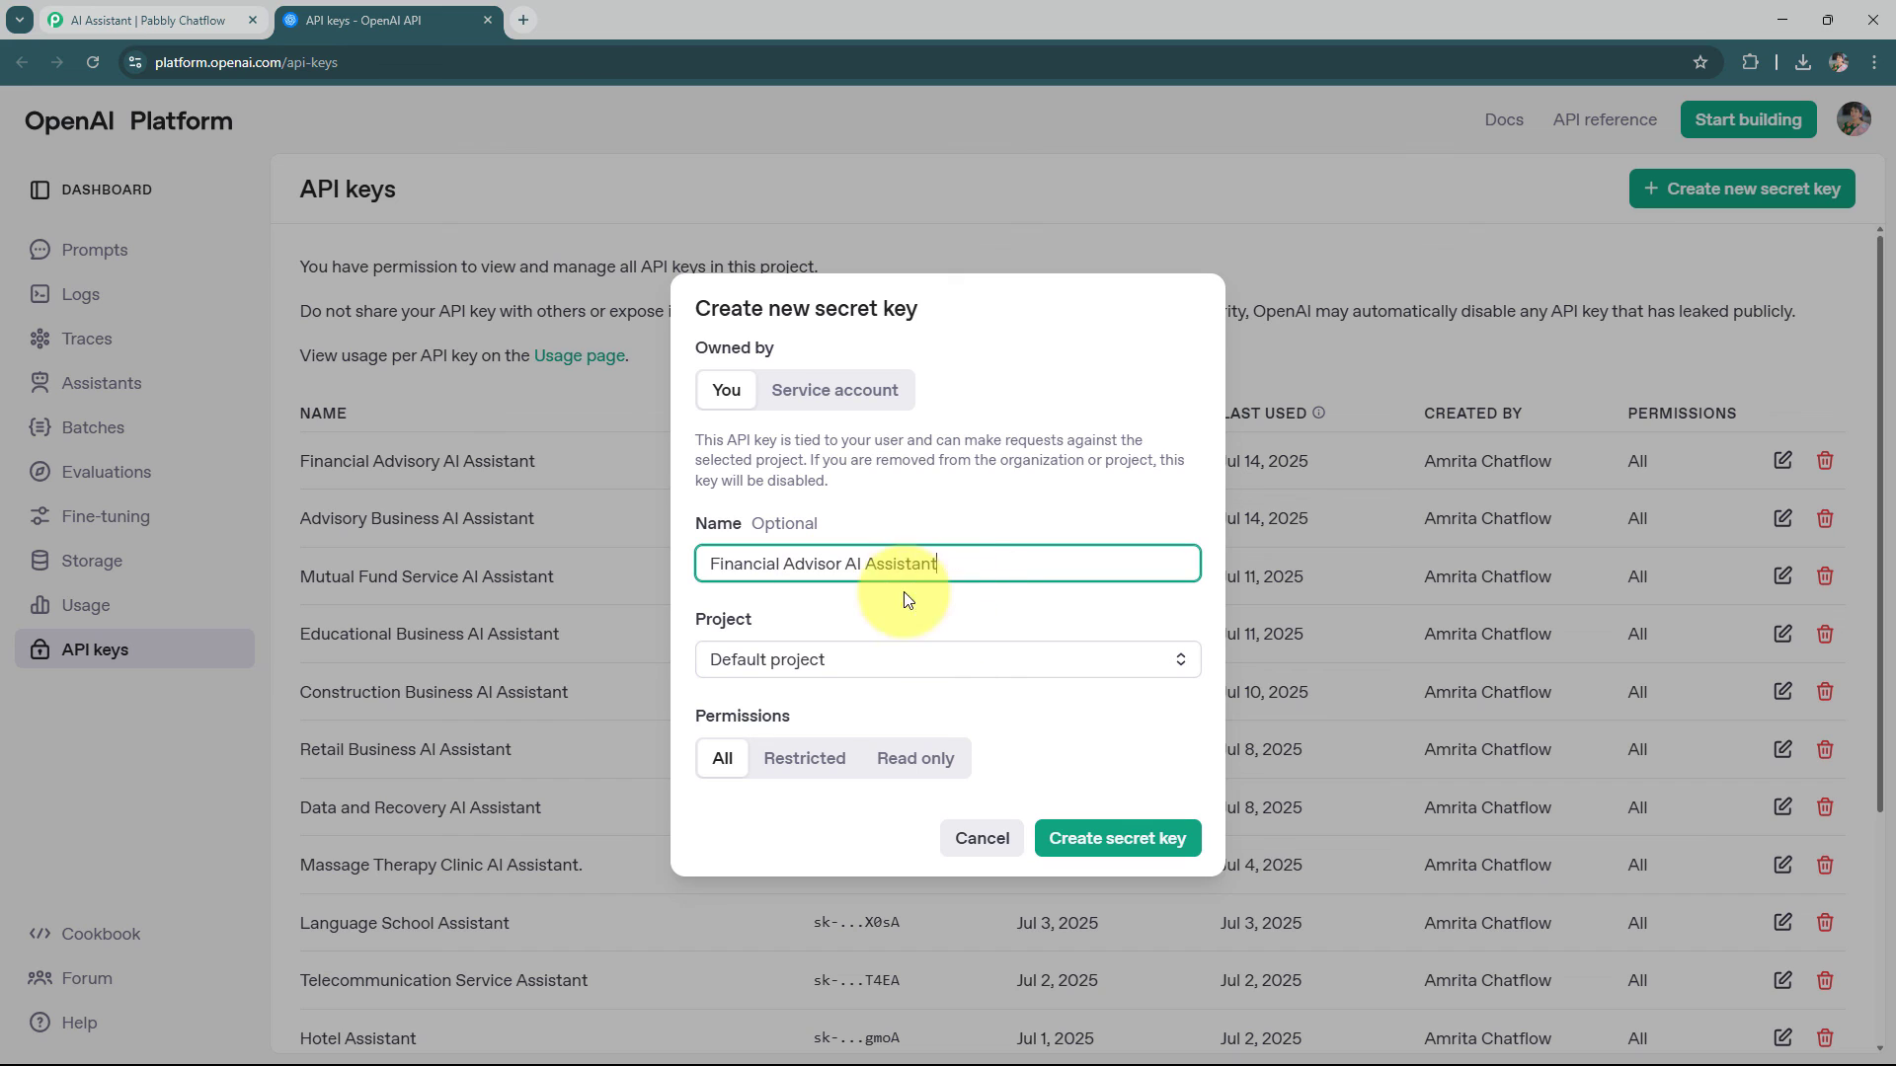
pyautogui.click(917, 677)
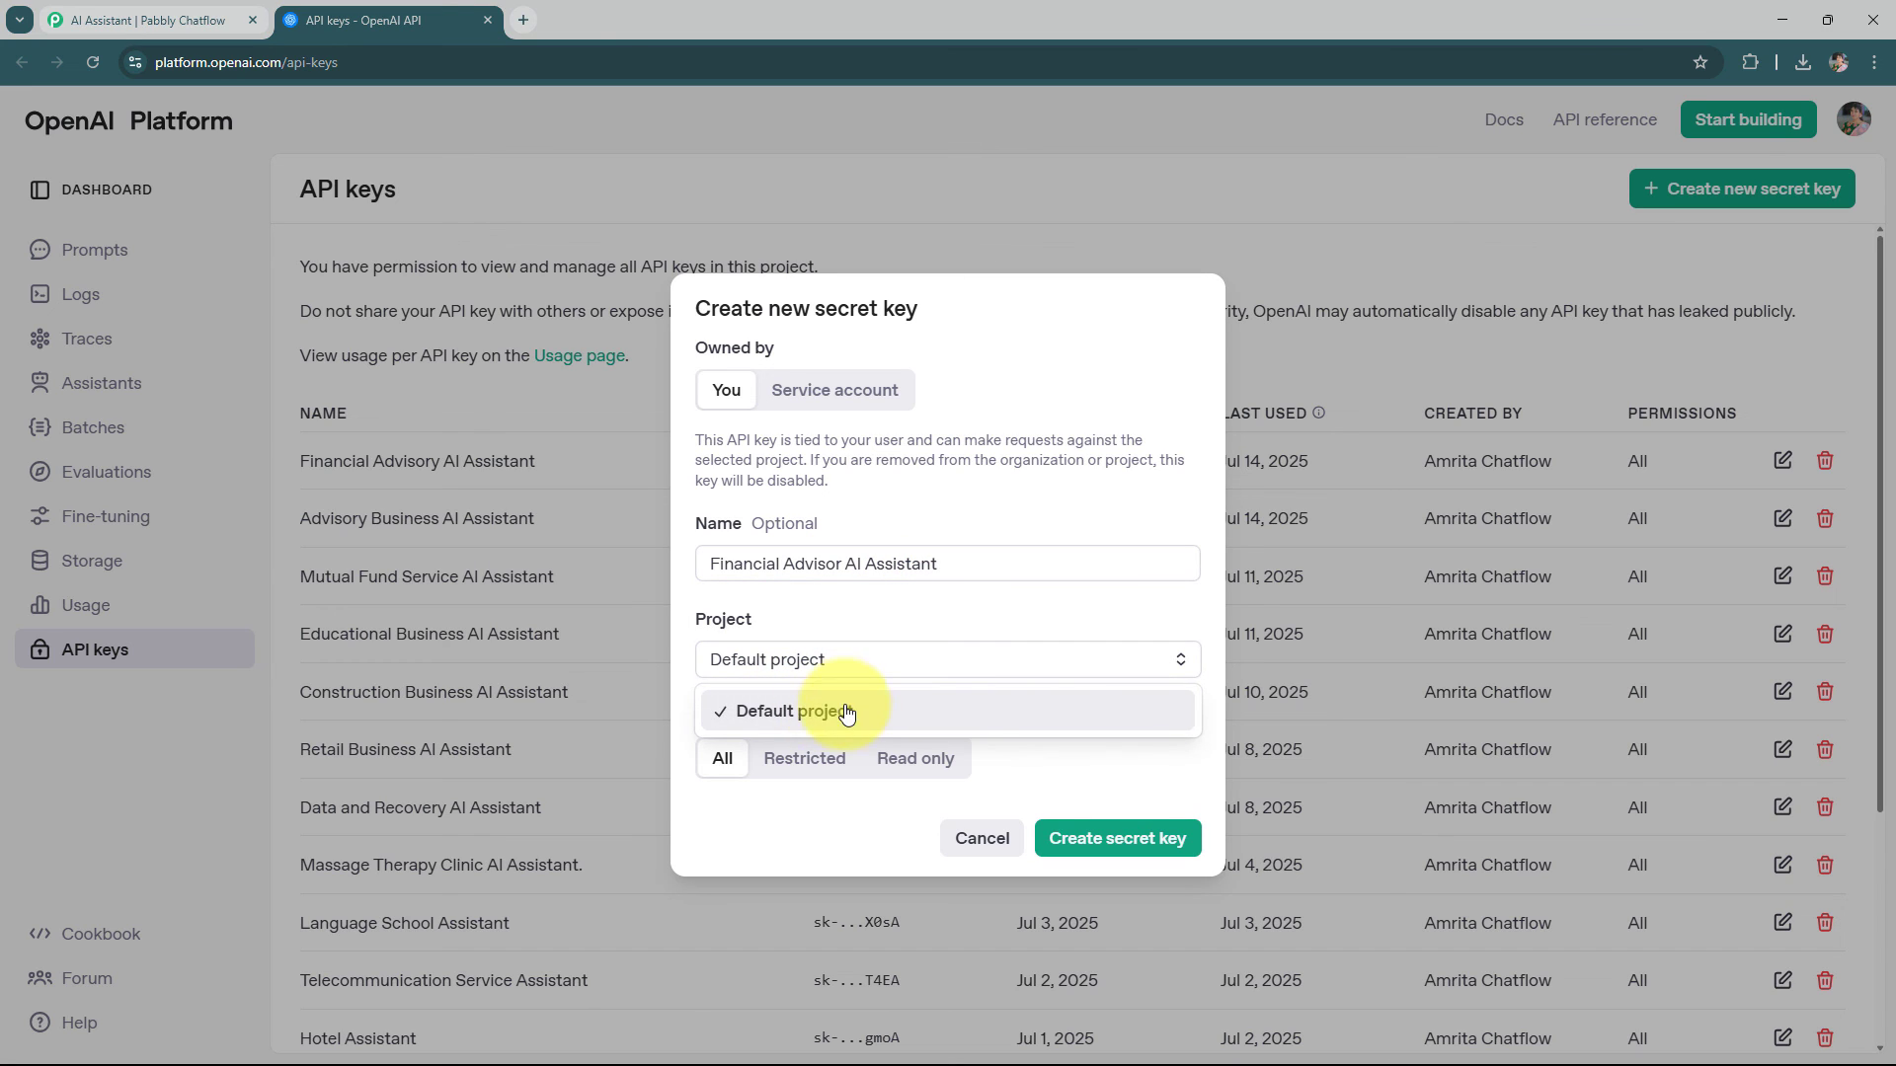
pyautogui.click(957, 644)
pyautogui.click(1096, 846)
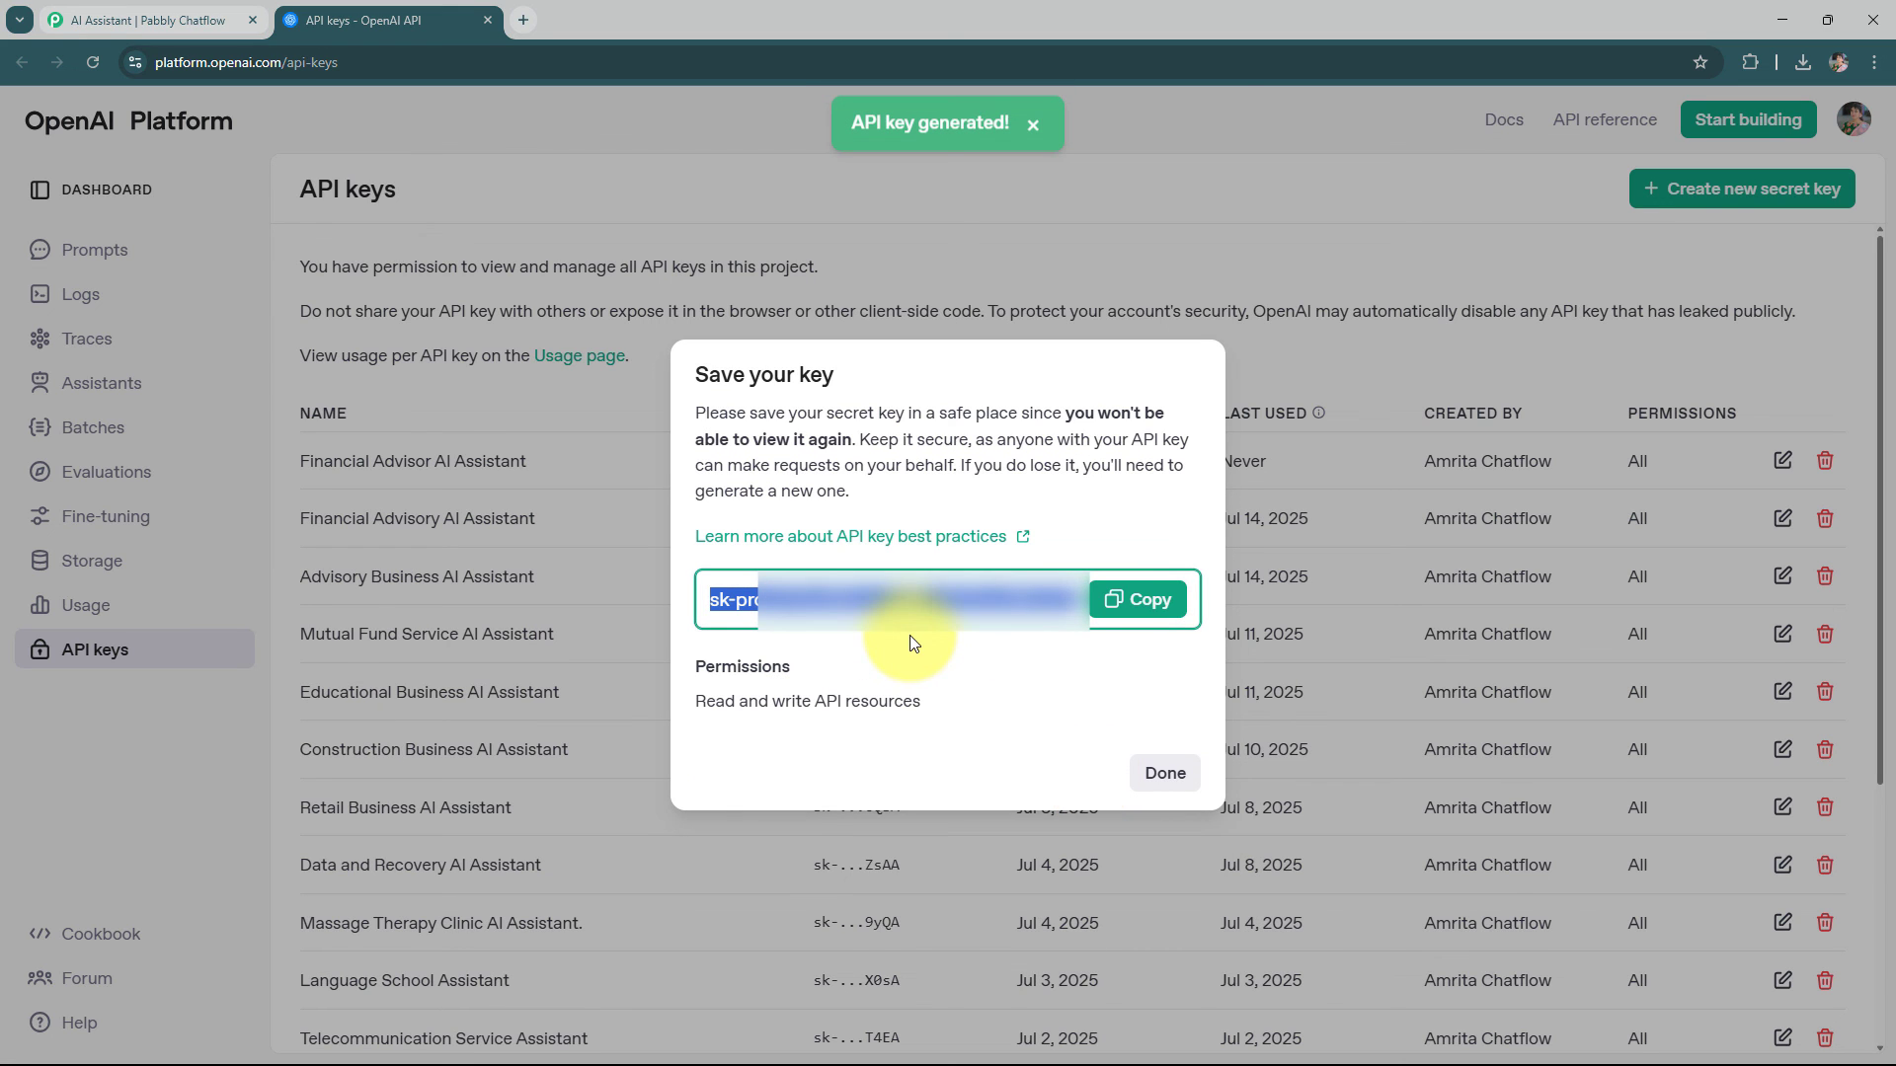
pyautogui.click(1135, 599)
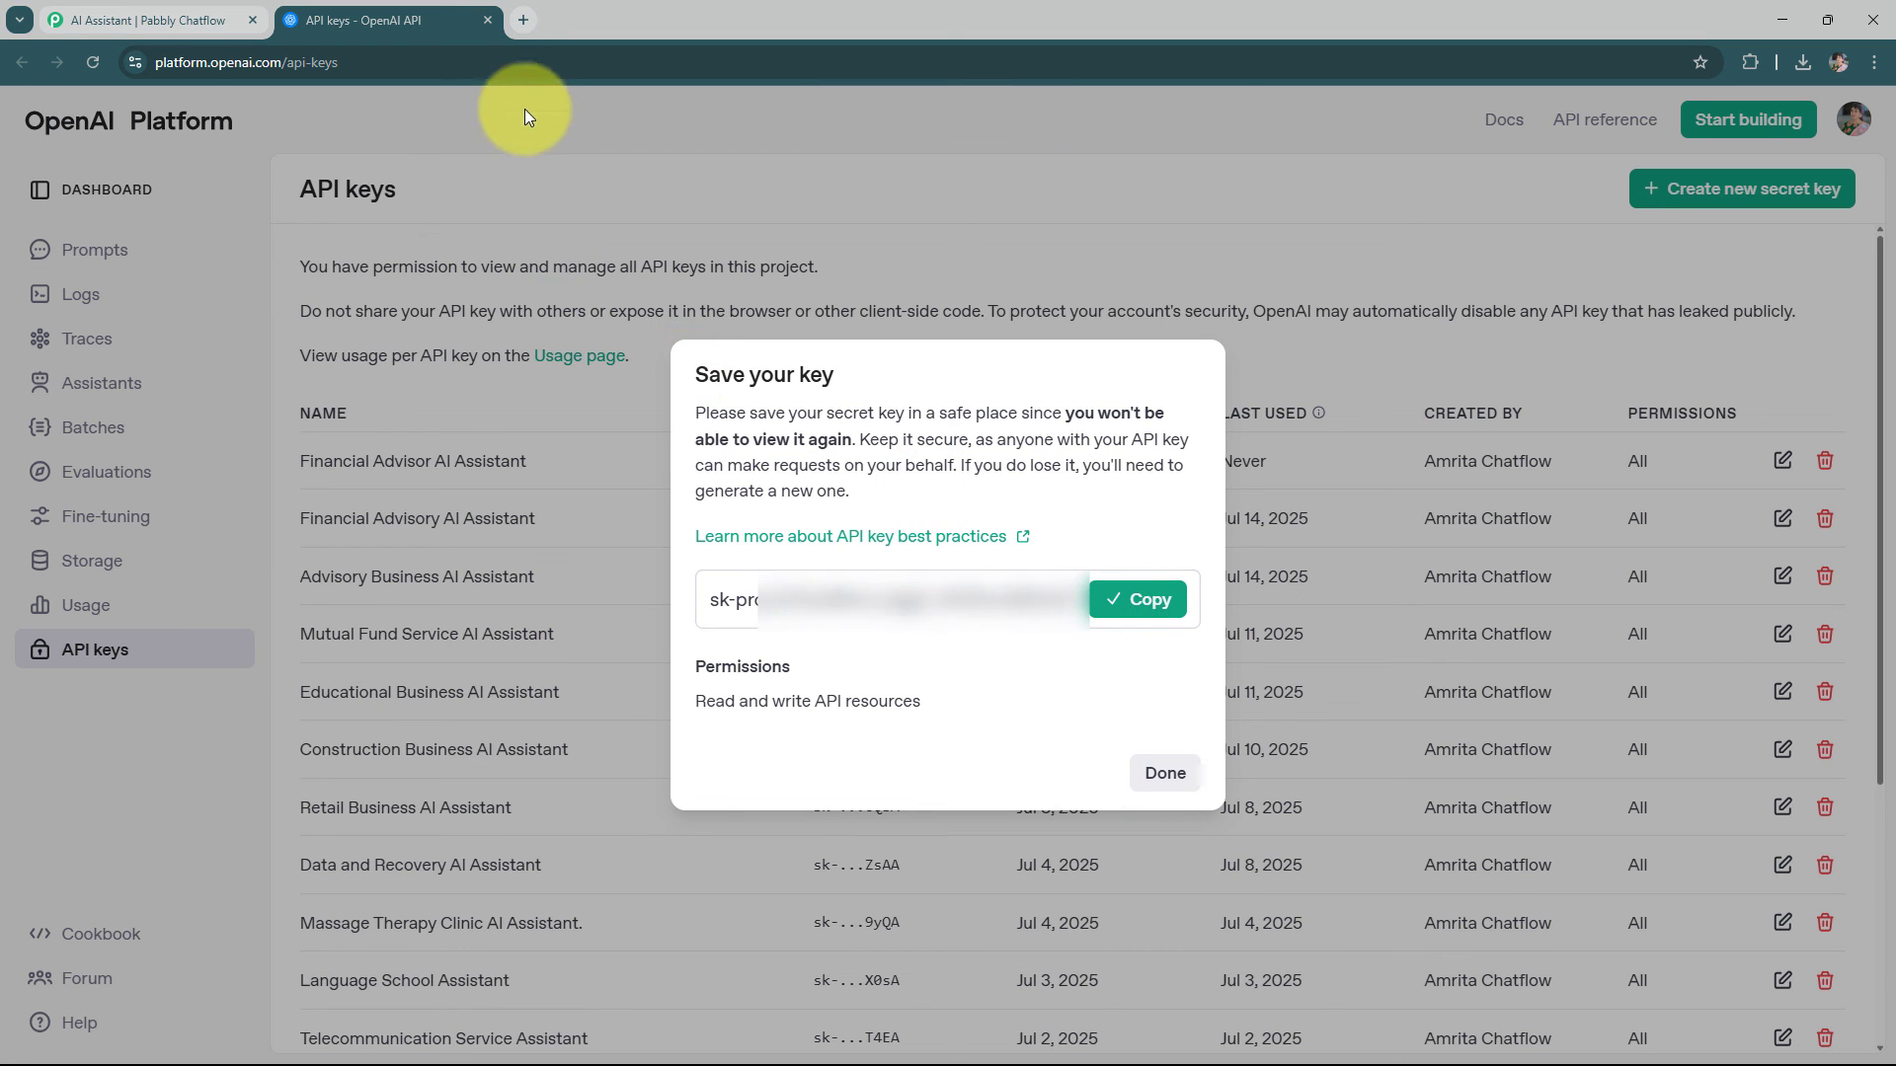
# Paste the OpenAI API key into the assistant's API key field and connect it
pyautogui.click(488, 21)
pyautogui.click(436, 833)
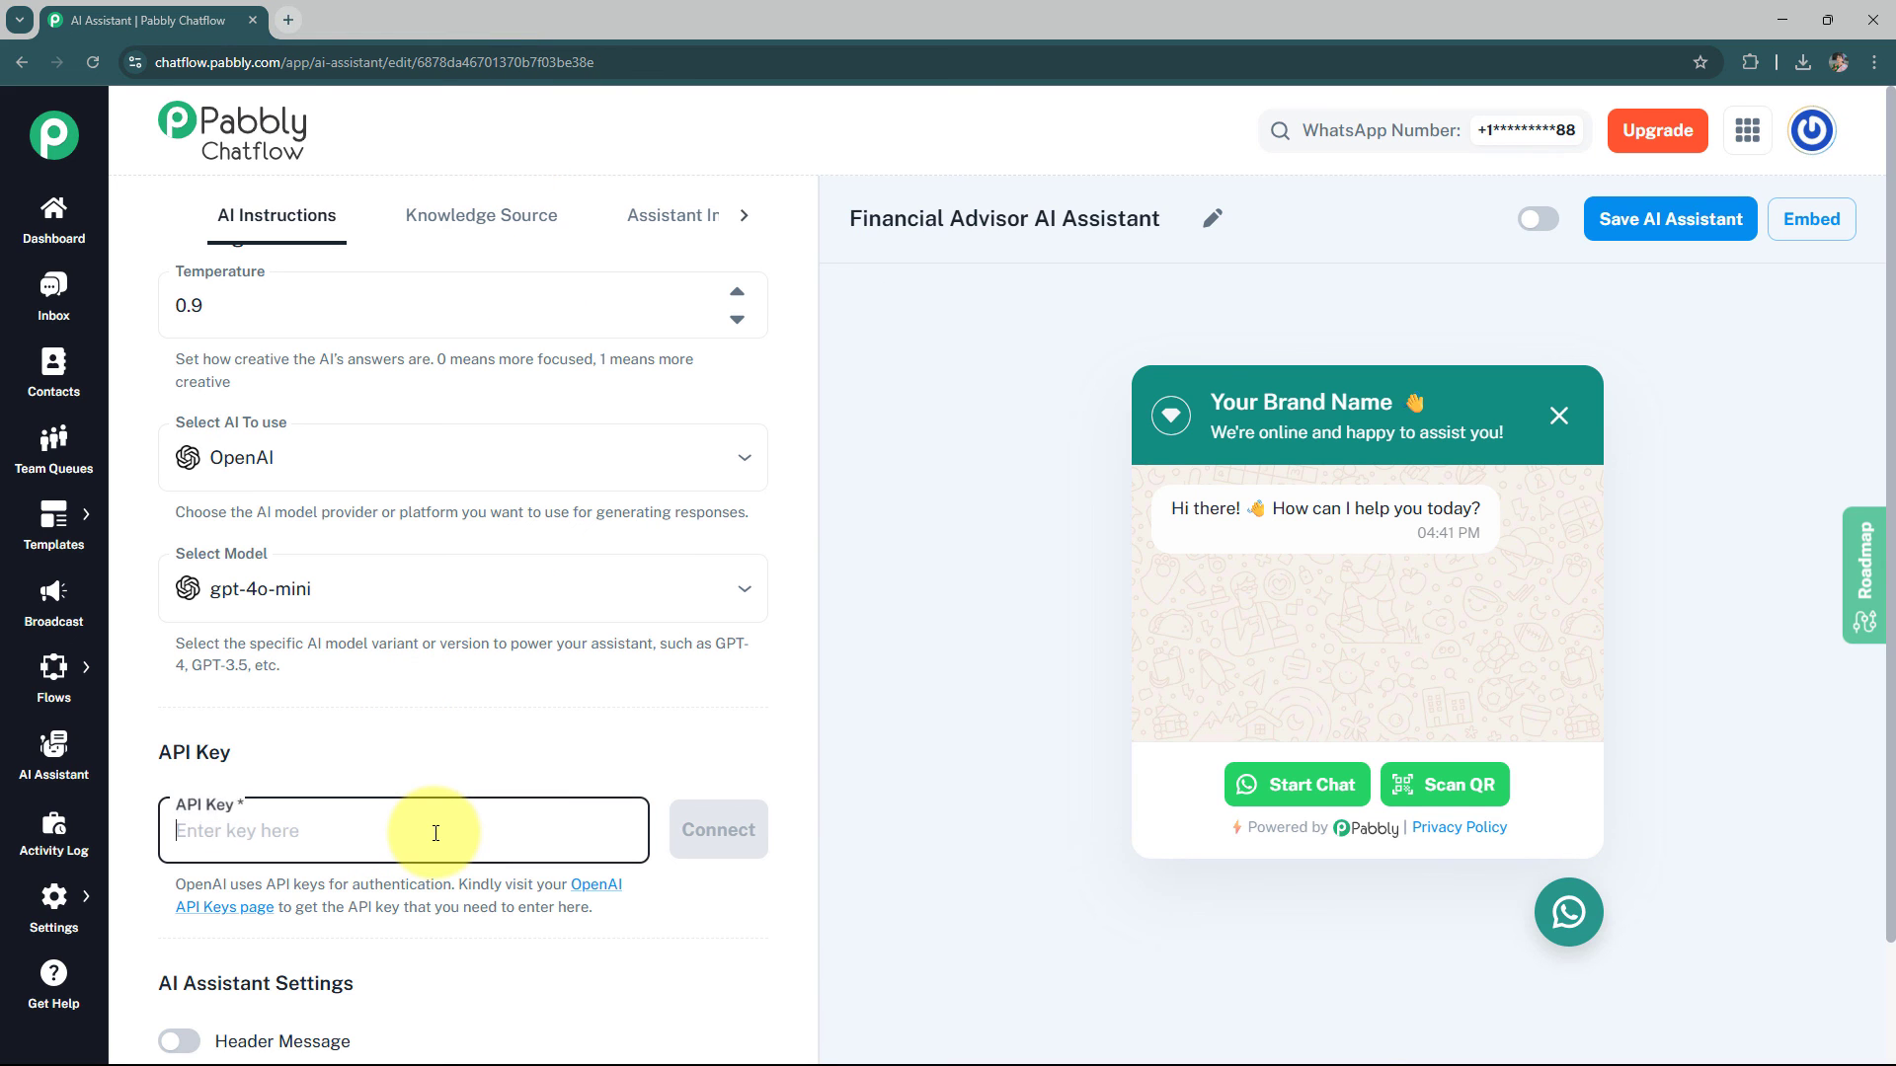
pyautogui.hotkey('ctrl', 'v')
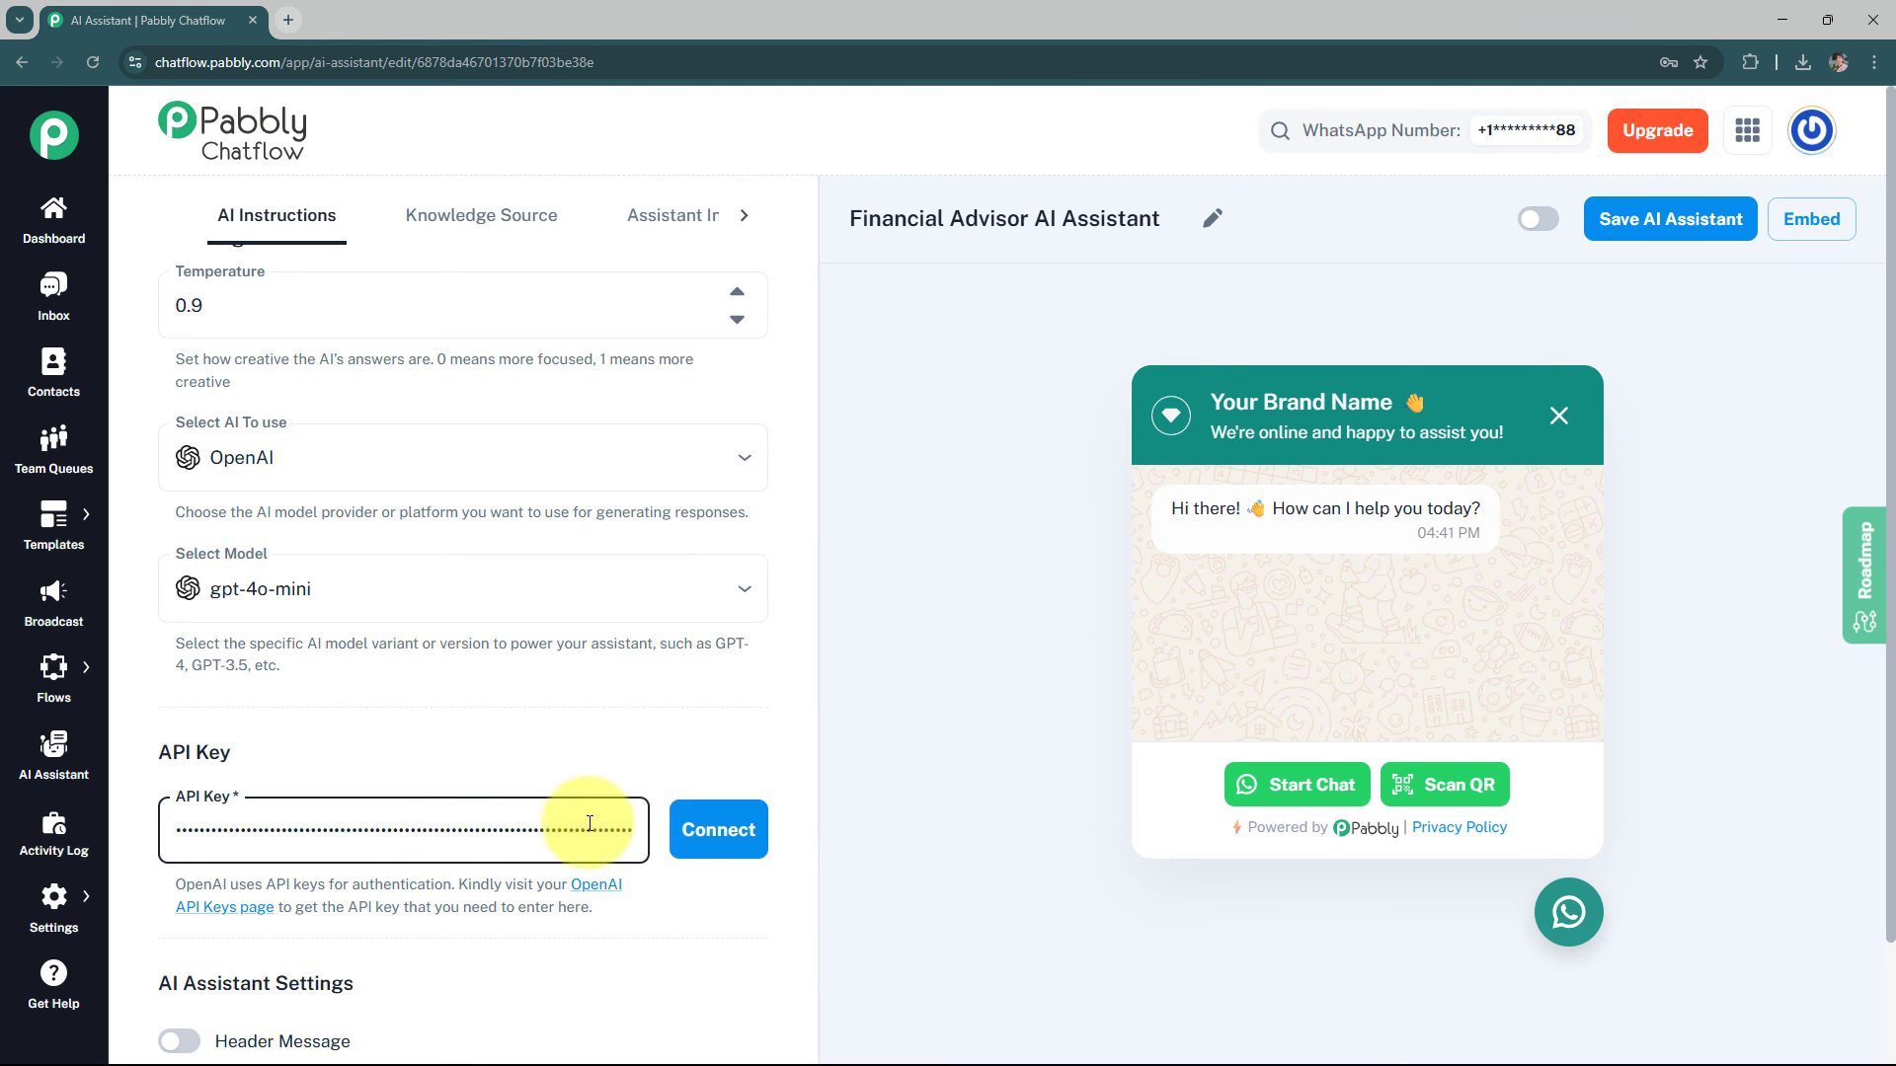
pyautogui.click(718, 829)
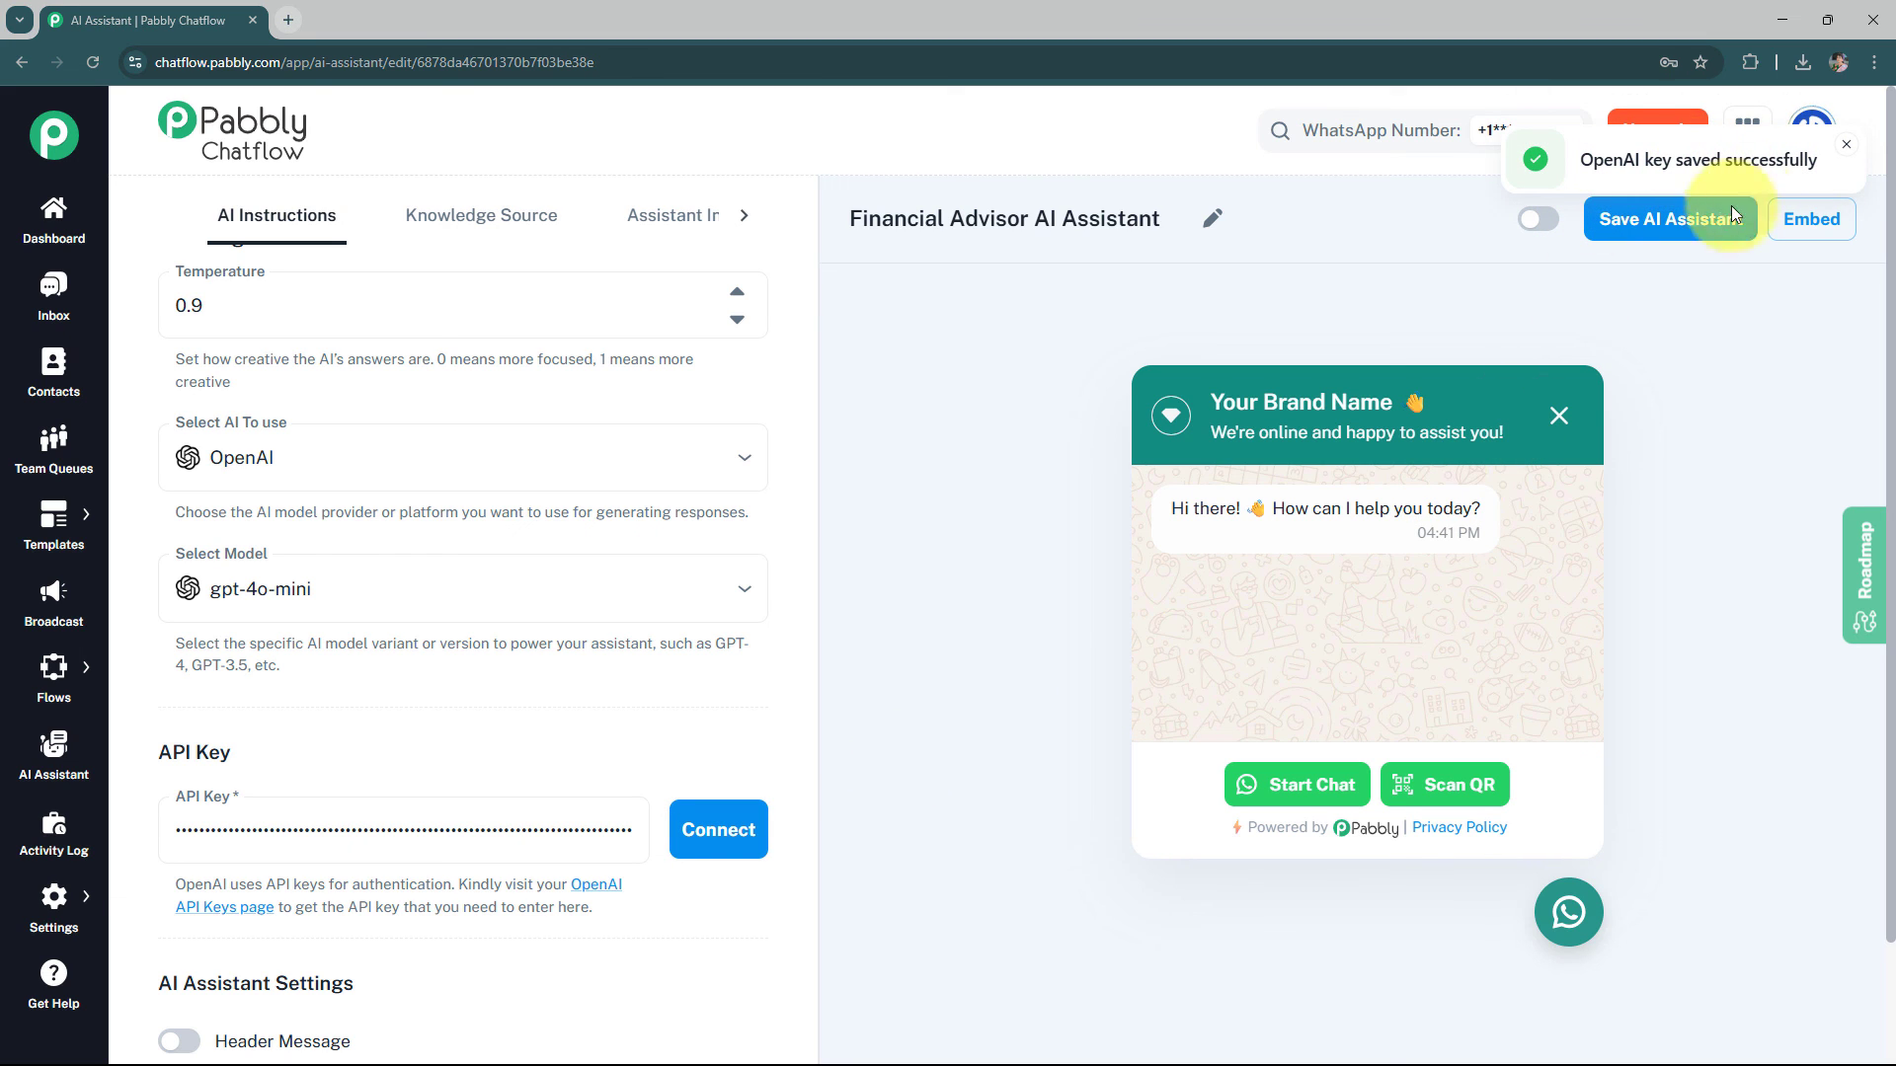
# Toggle the header, footer, stop keywords and retry attempt options on and back off
pyautogui.scroll(-2, 993, 537)
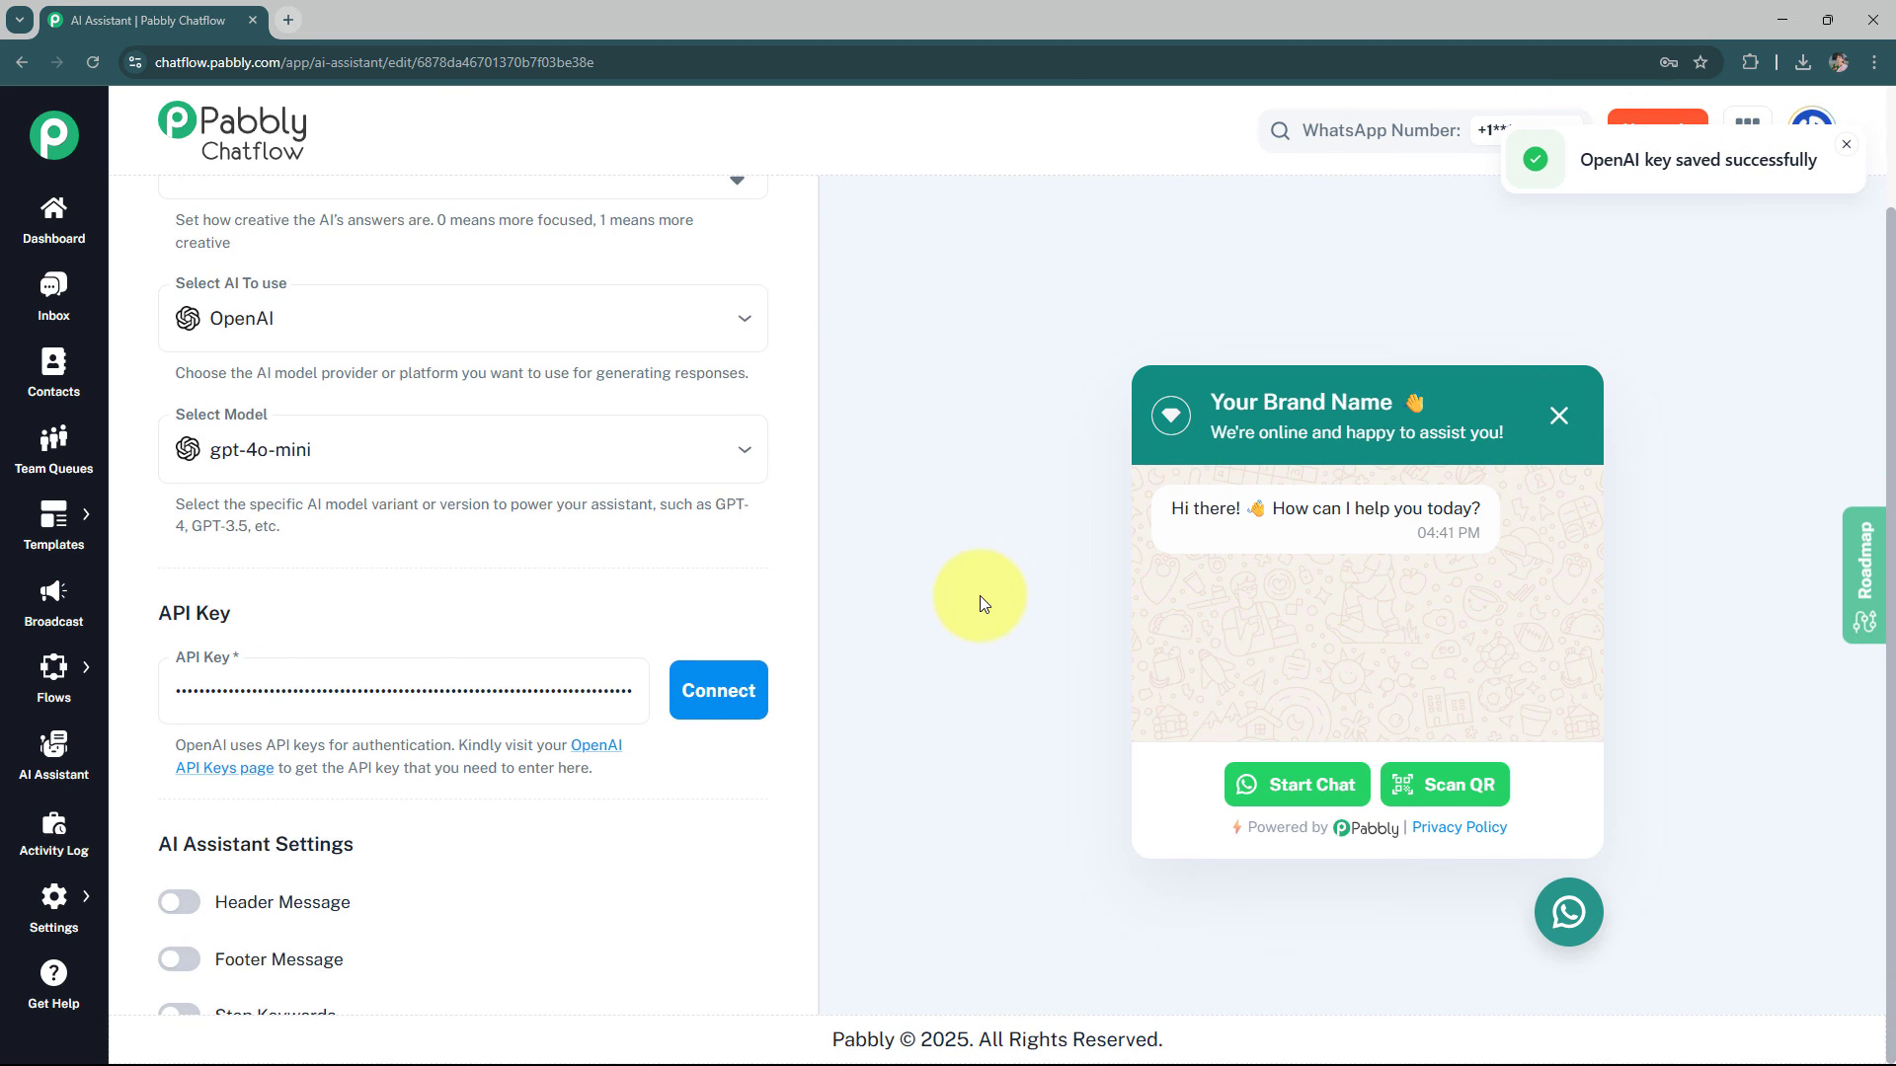
pyautogui.scroll(-3, 667, 808)
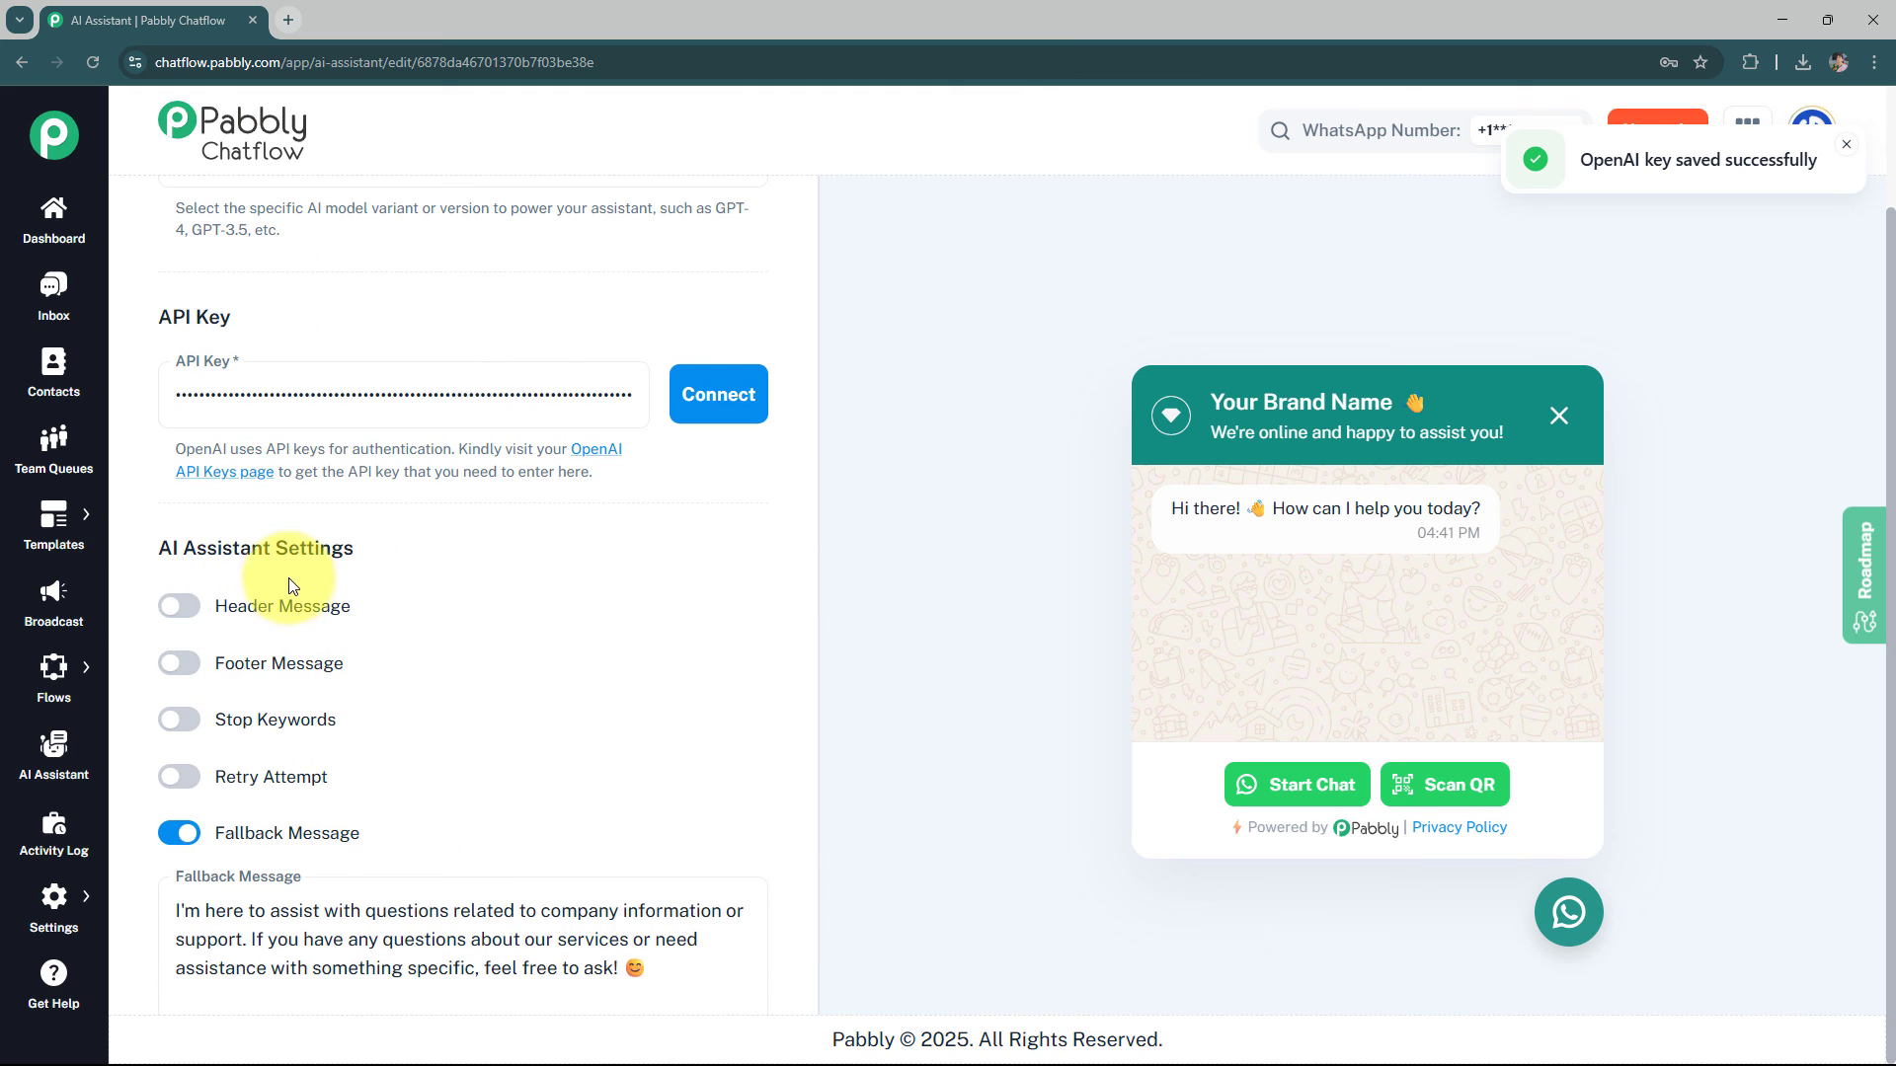
pyautogui.click(183, 609)
pyautogui.click(253, 676)
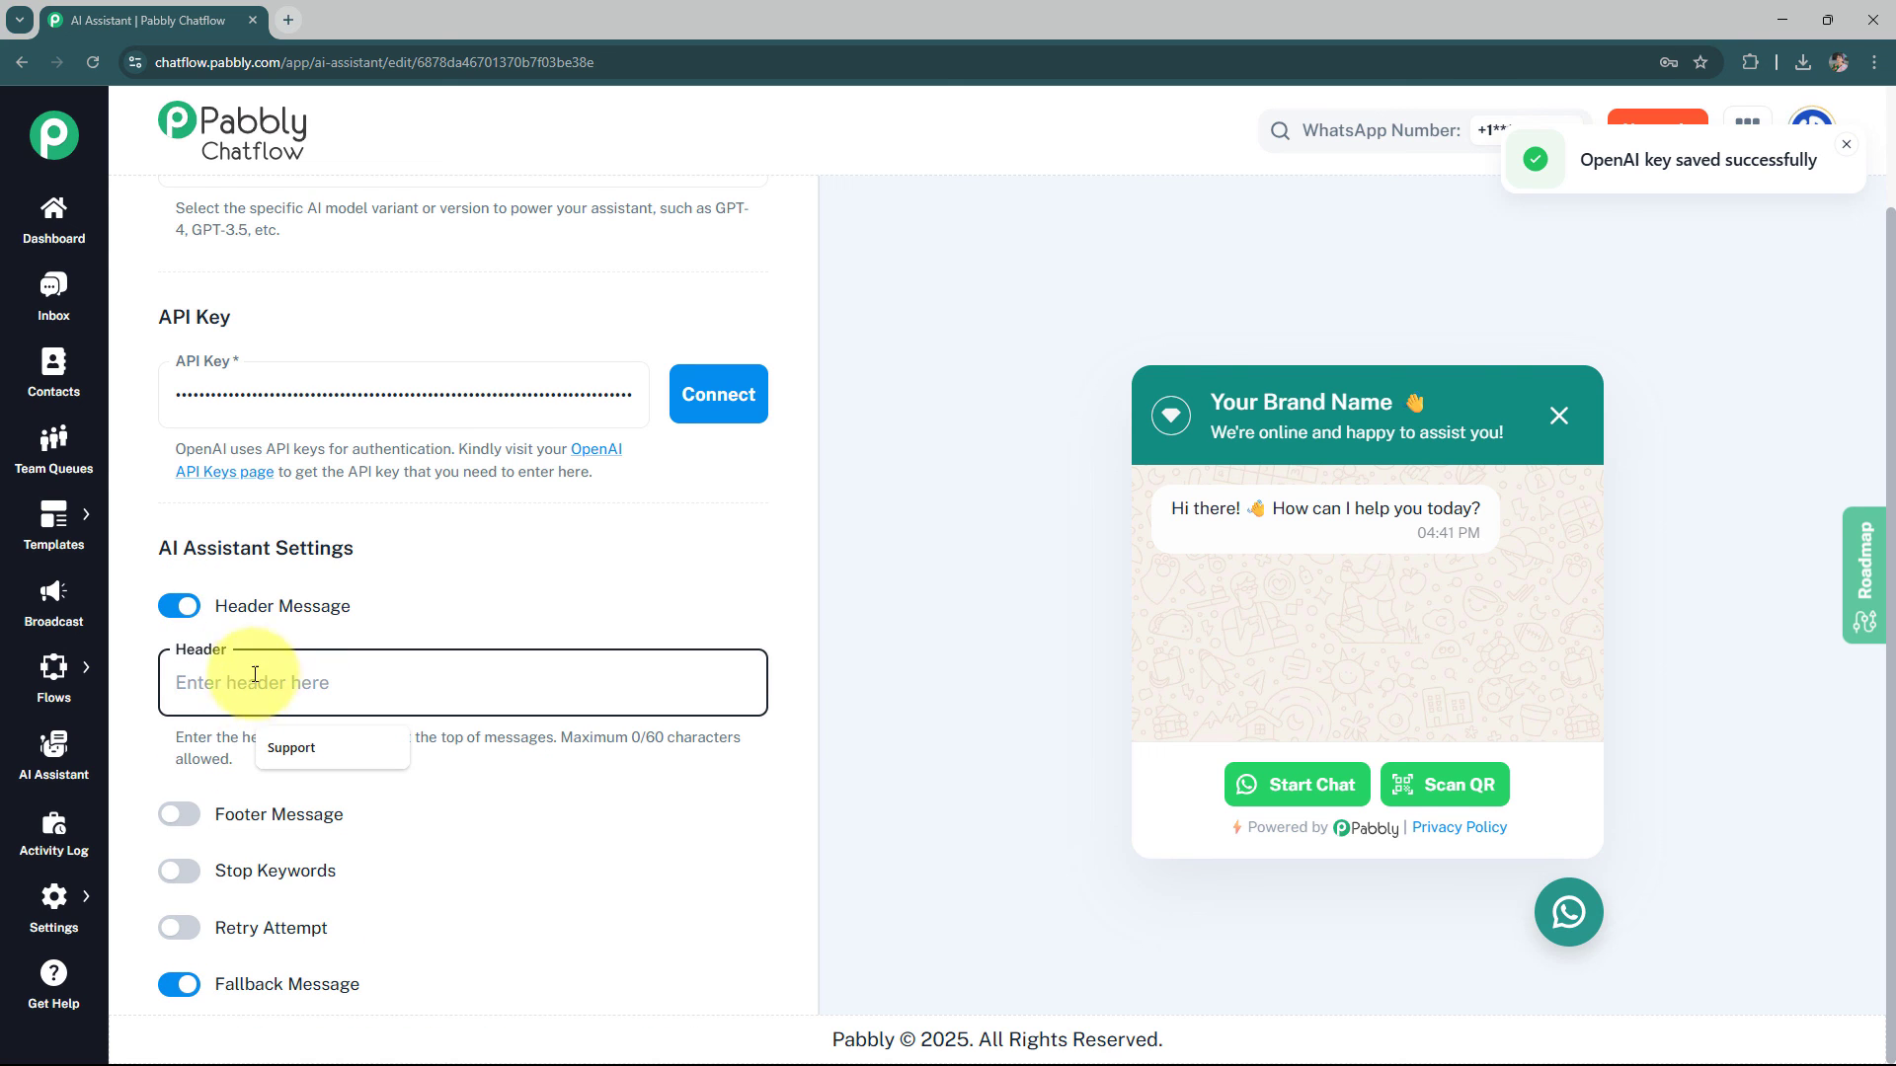
pyautogui.click(188, 614)
pyautogui.click(178, 665)
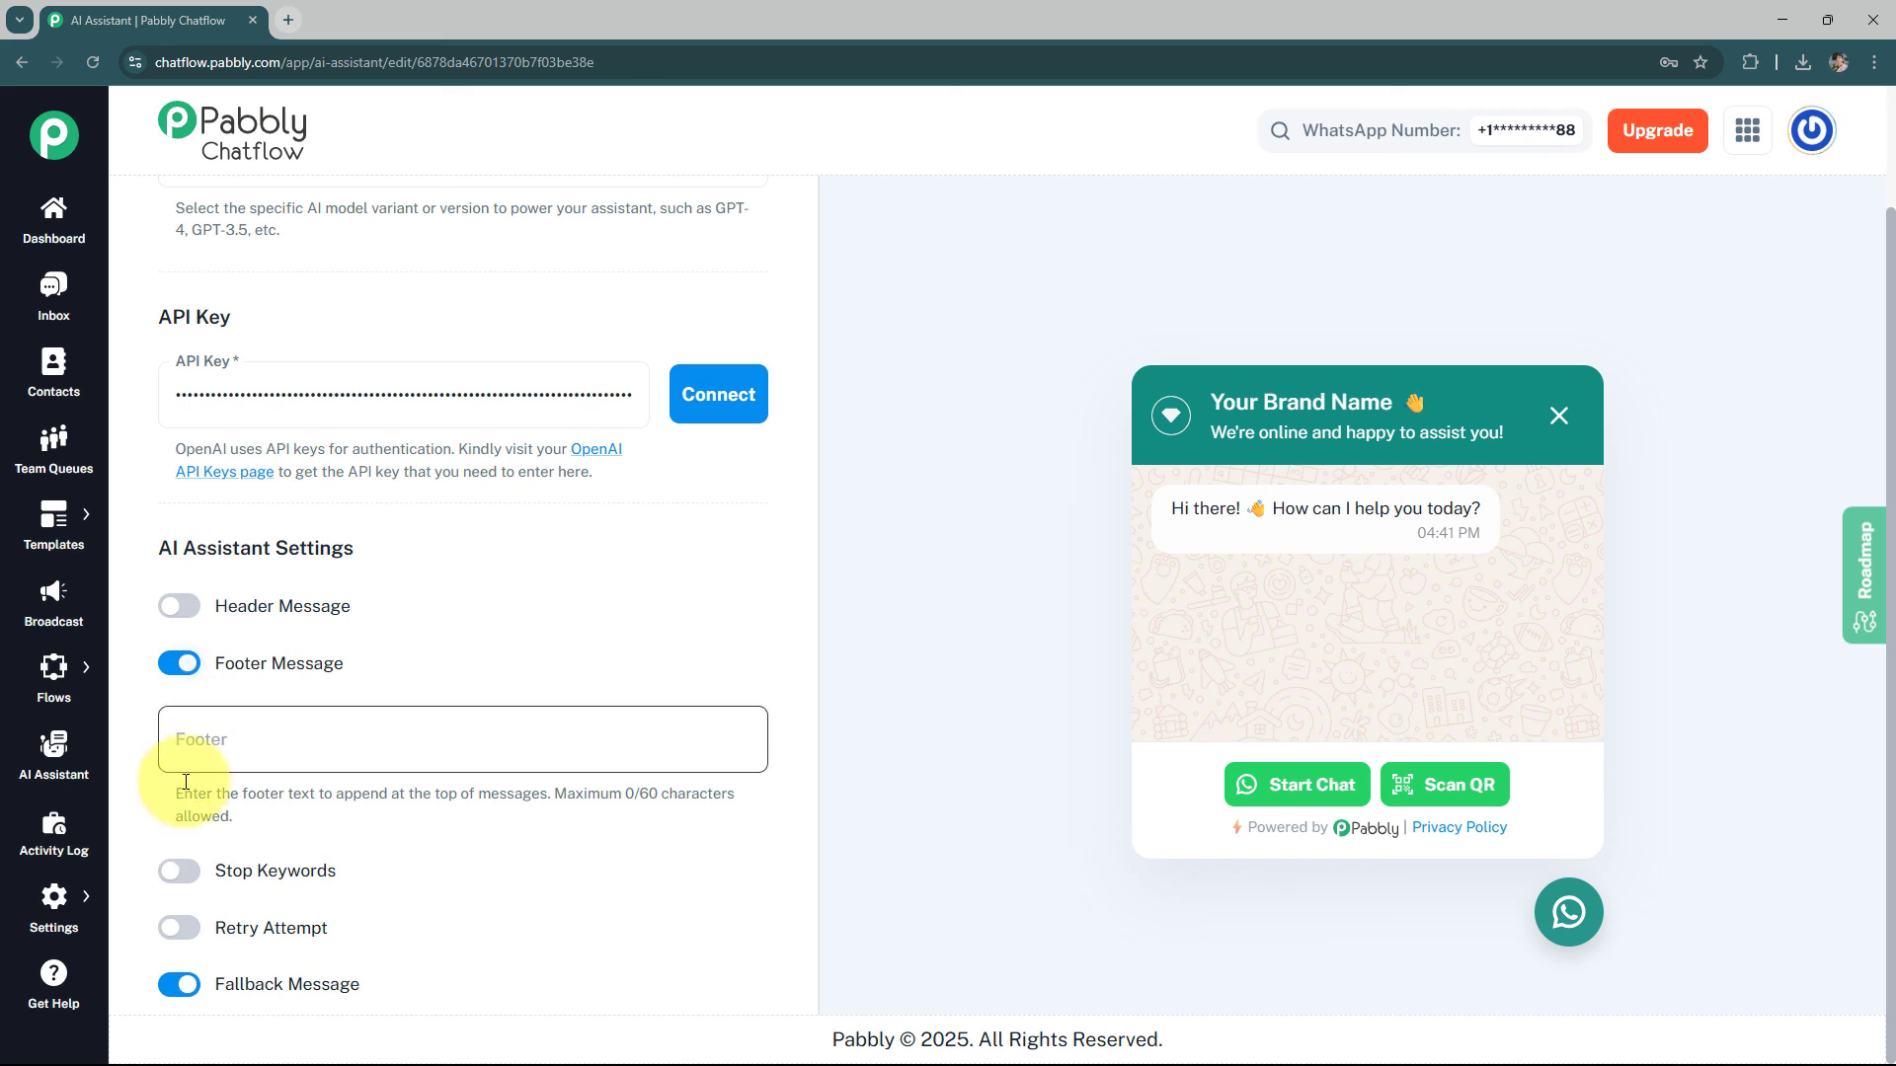
pyautogui.click(178, 870)
pyautogui.scroll(-1, 426, 885)
pyautogui.scroll(-2, 427, 885)
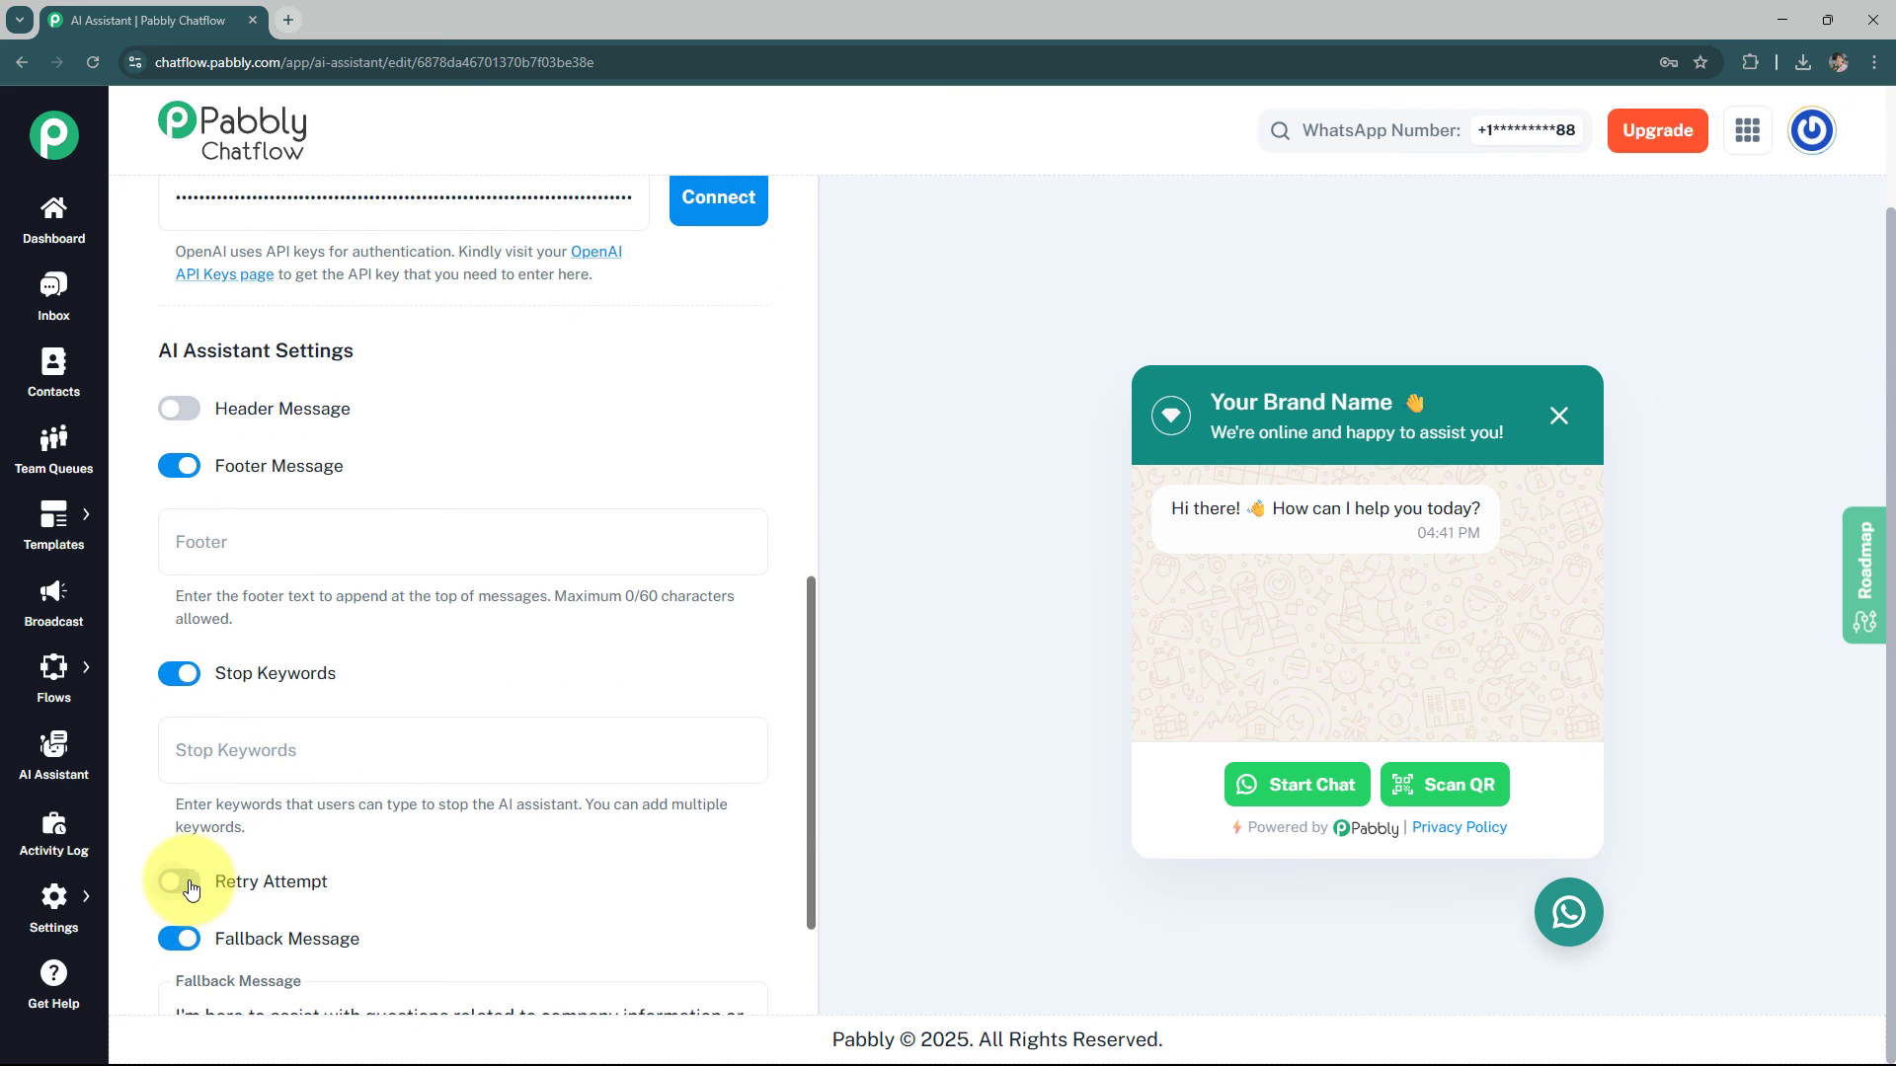
pyautogui.click(178, 880)
pyautogui.click(178, 880)
pyautogui.click(181, 673)
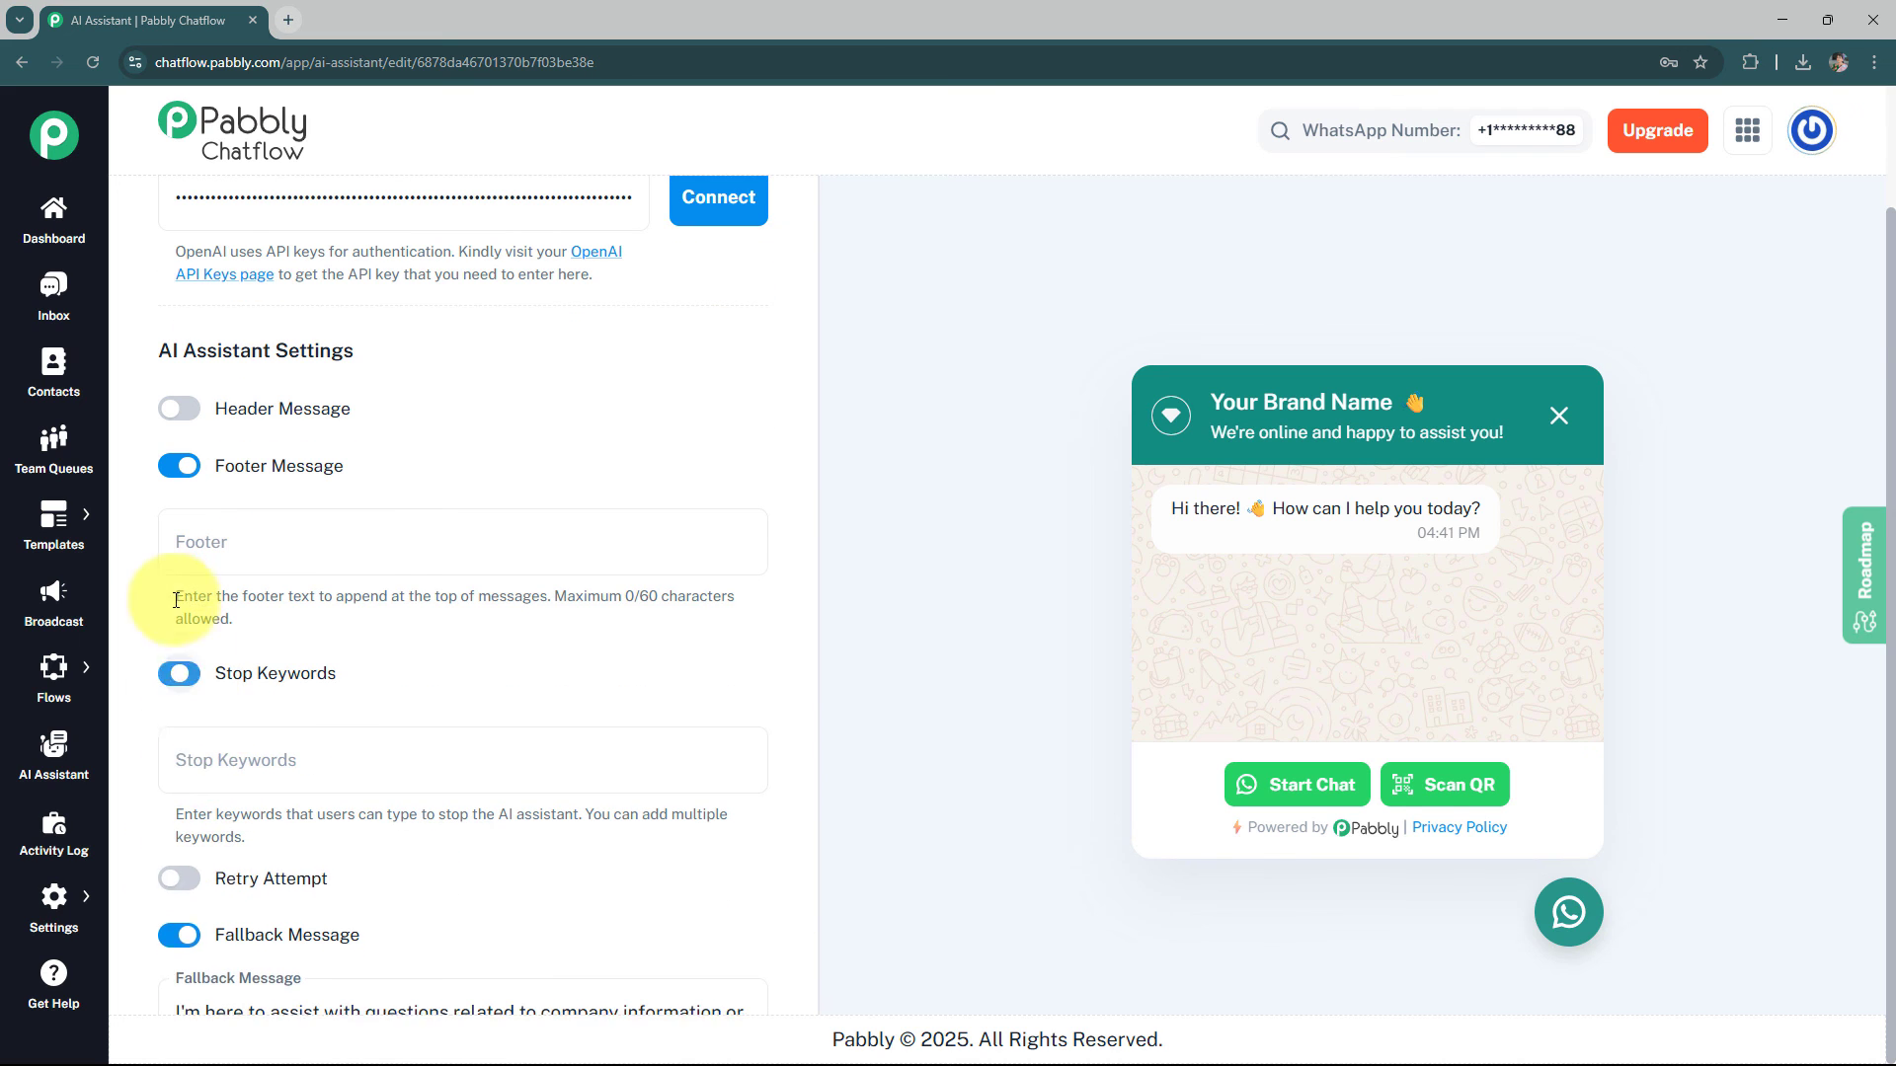
pyautogui.click(176, 466)
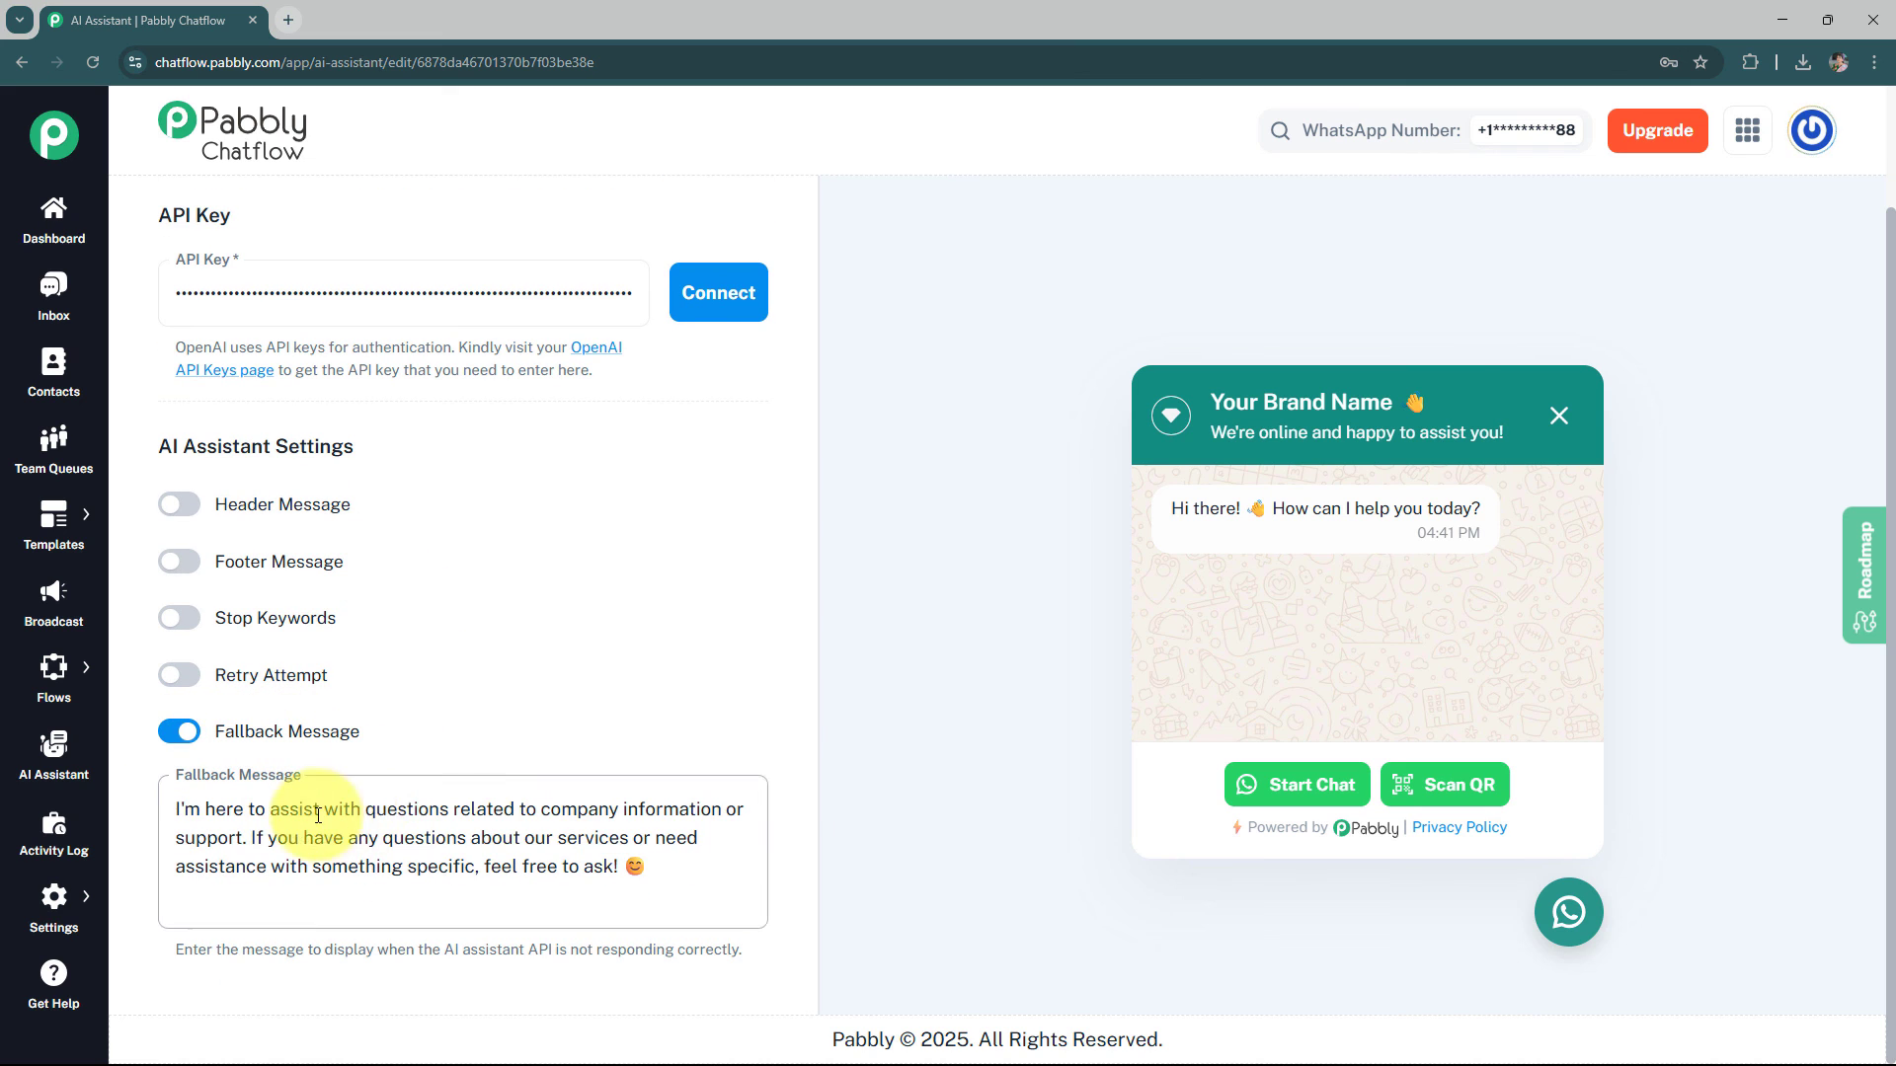
# Upload financial_advisory_knowledge_source.txt as the assistant's knowledge source file
pyautogui.click(373, 837)
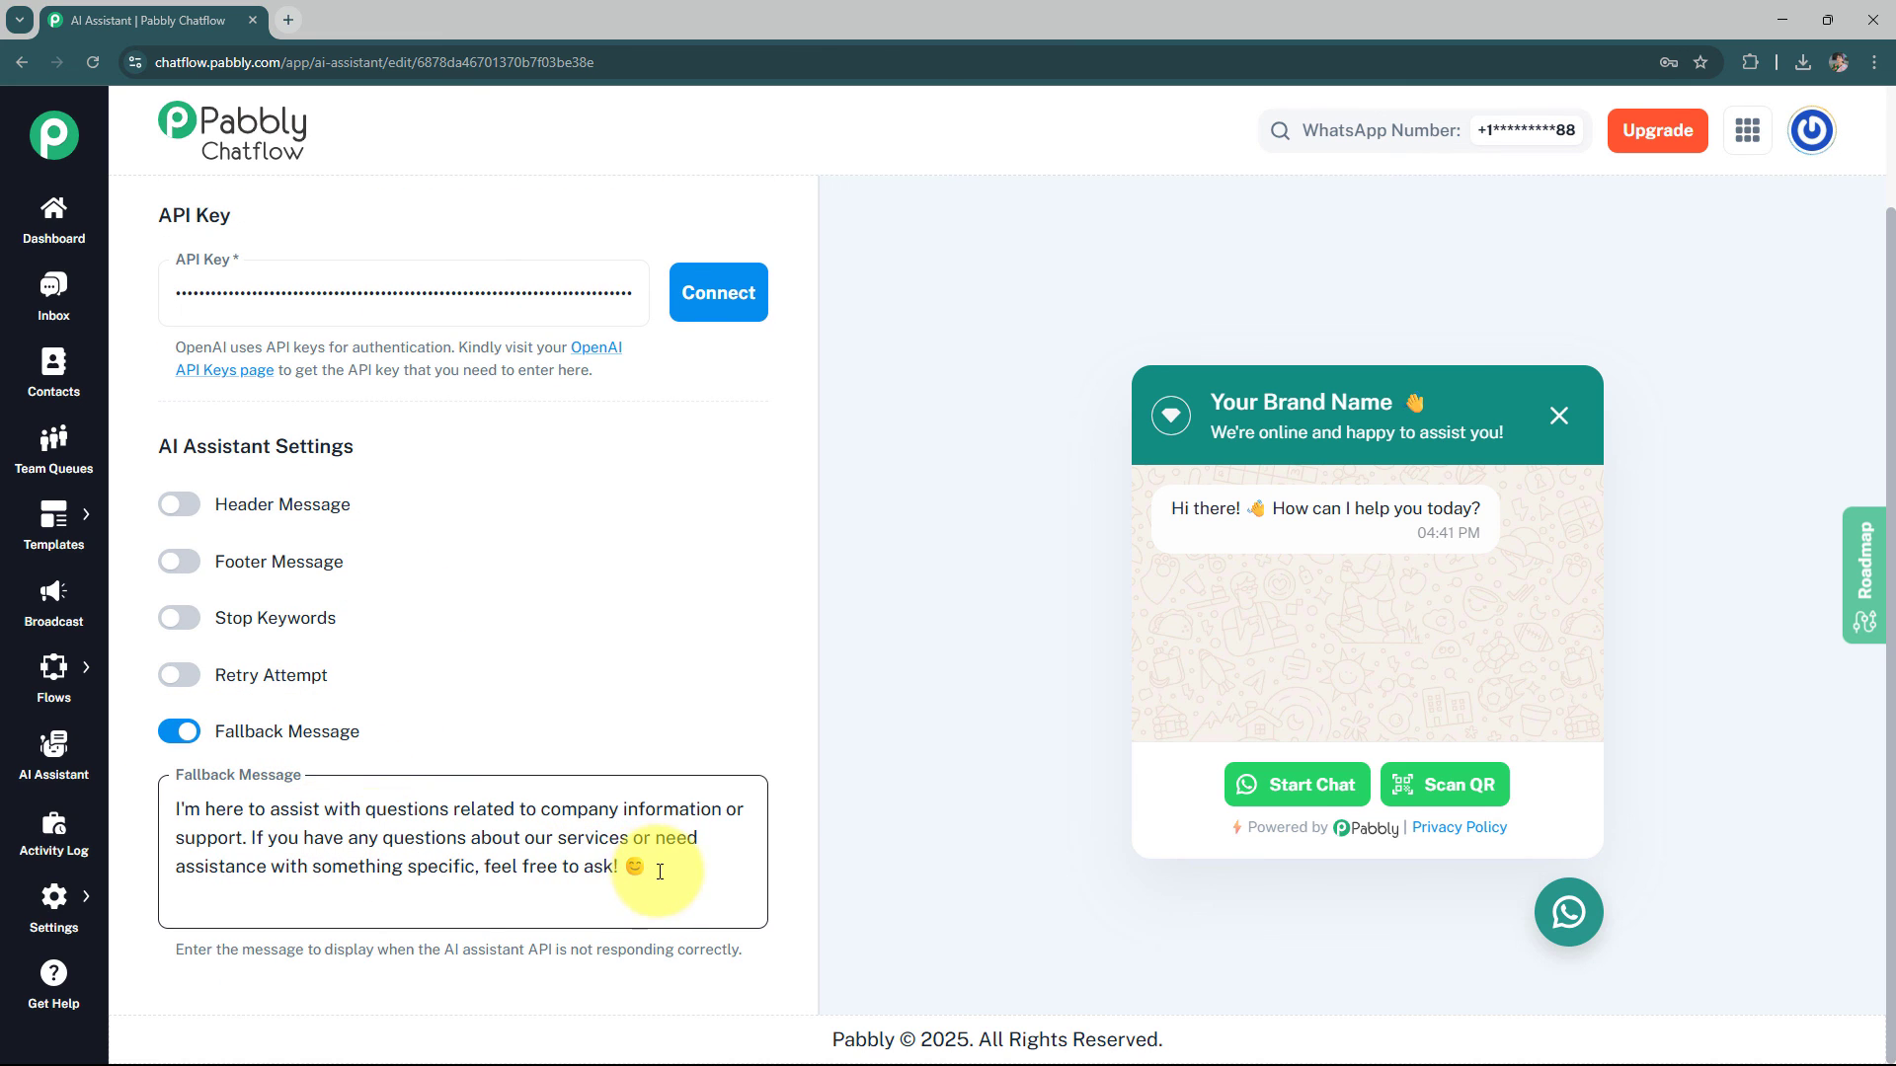
pyautogui.scroll(10, 647, 875)
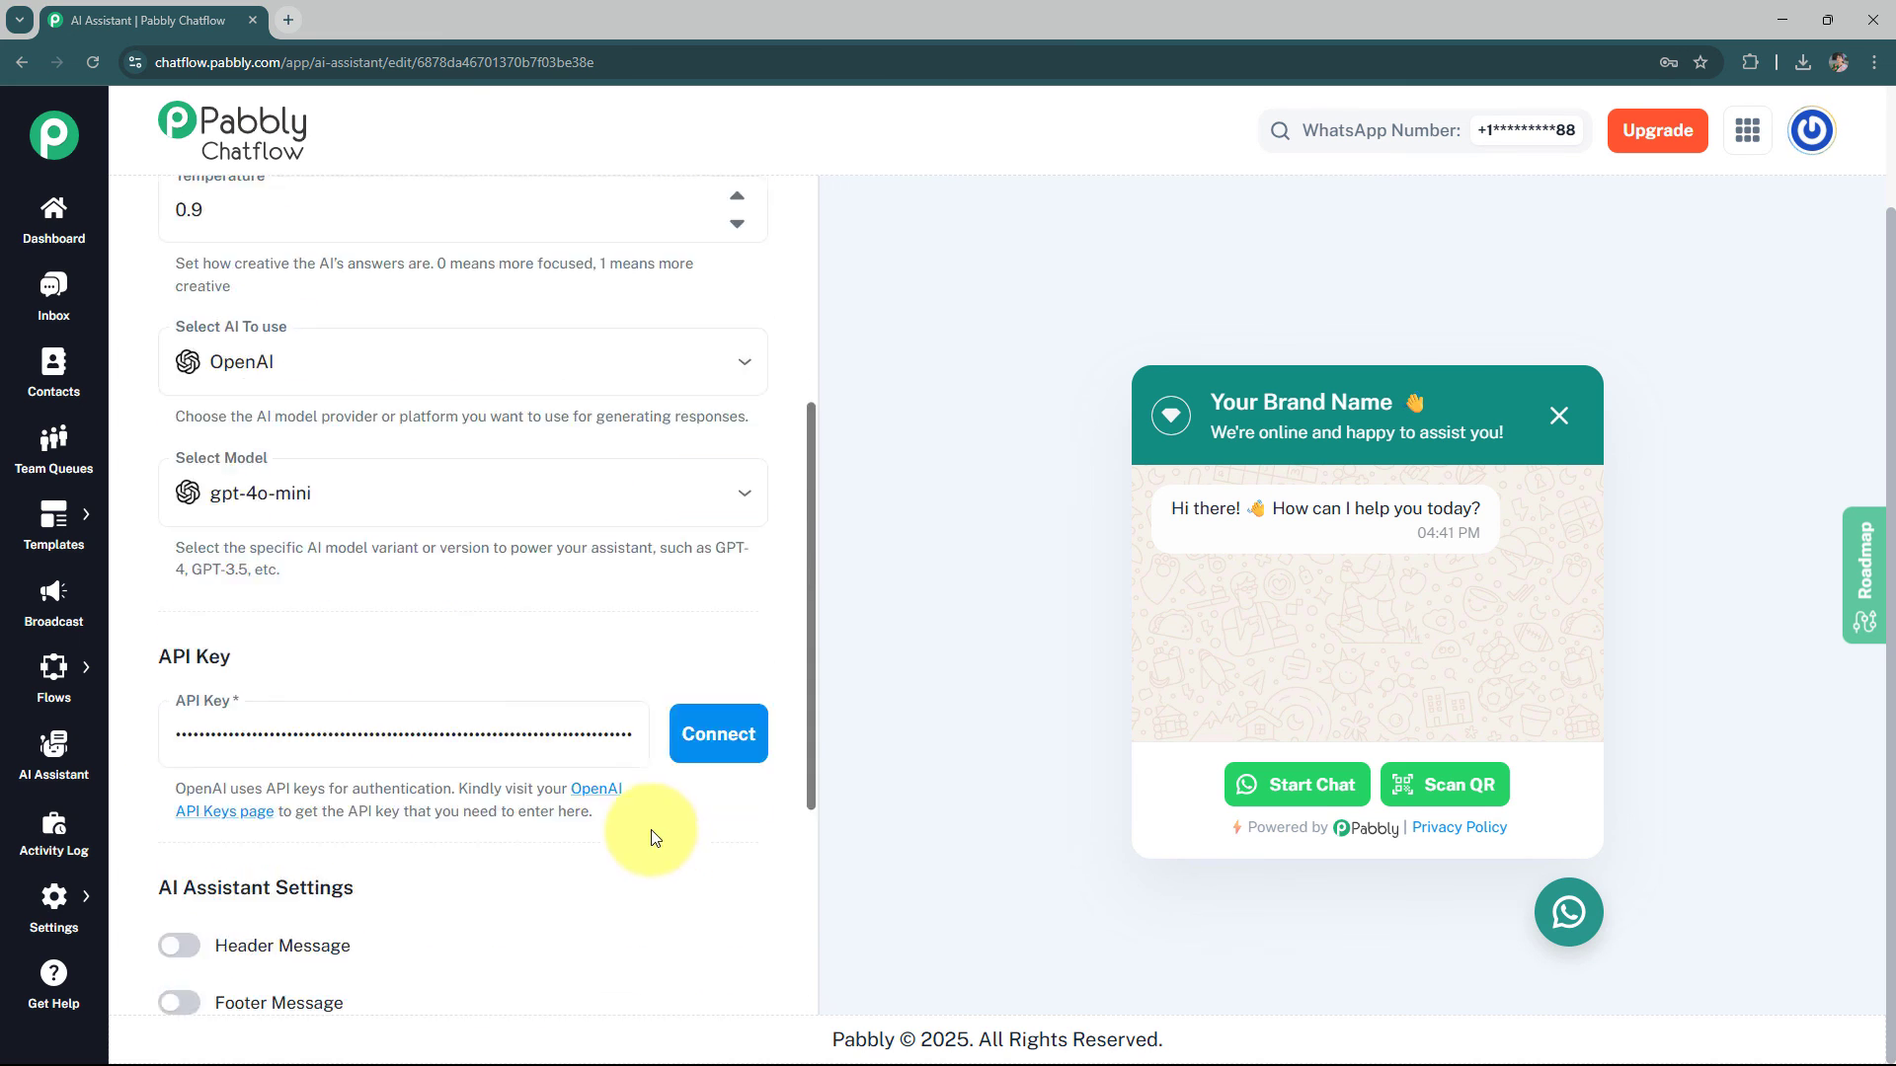
pyautogui.scroll(5, 652, 655)
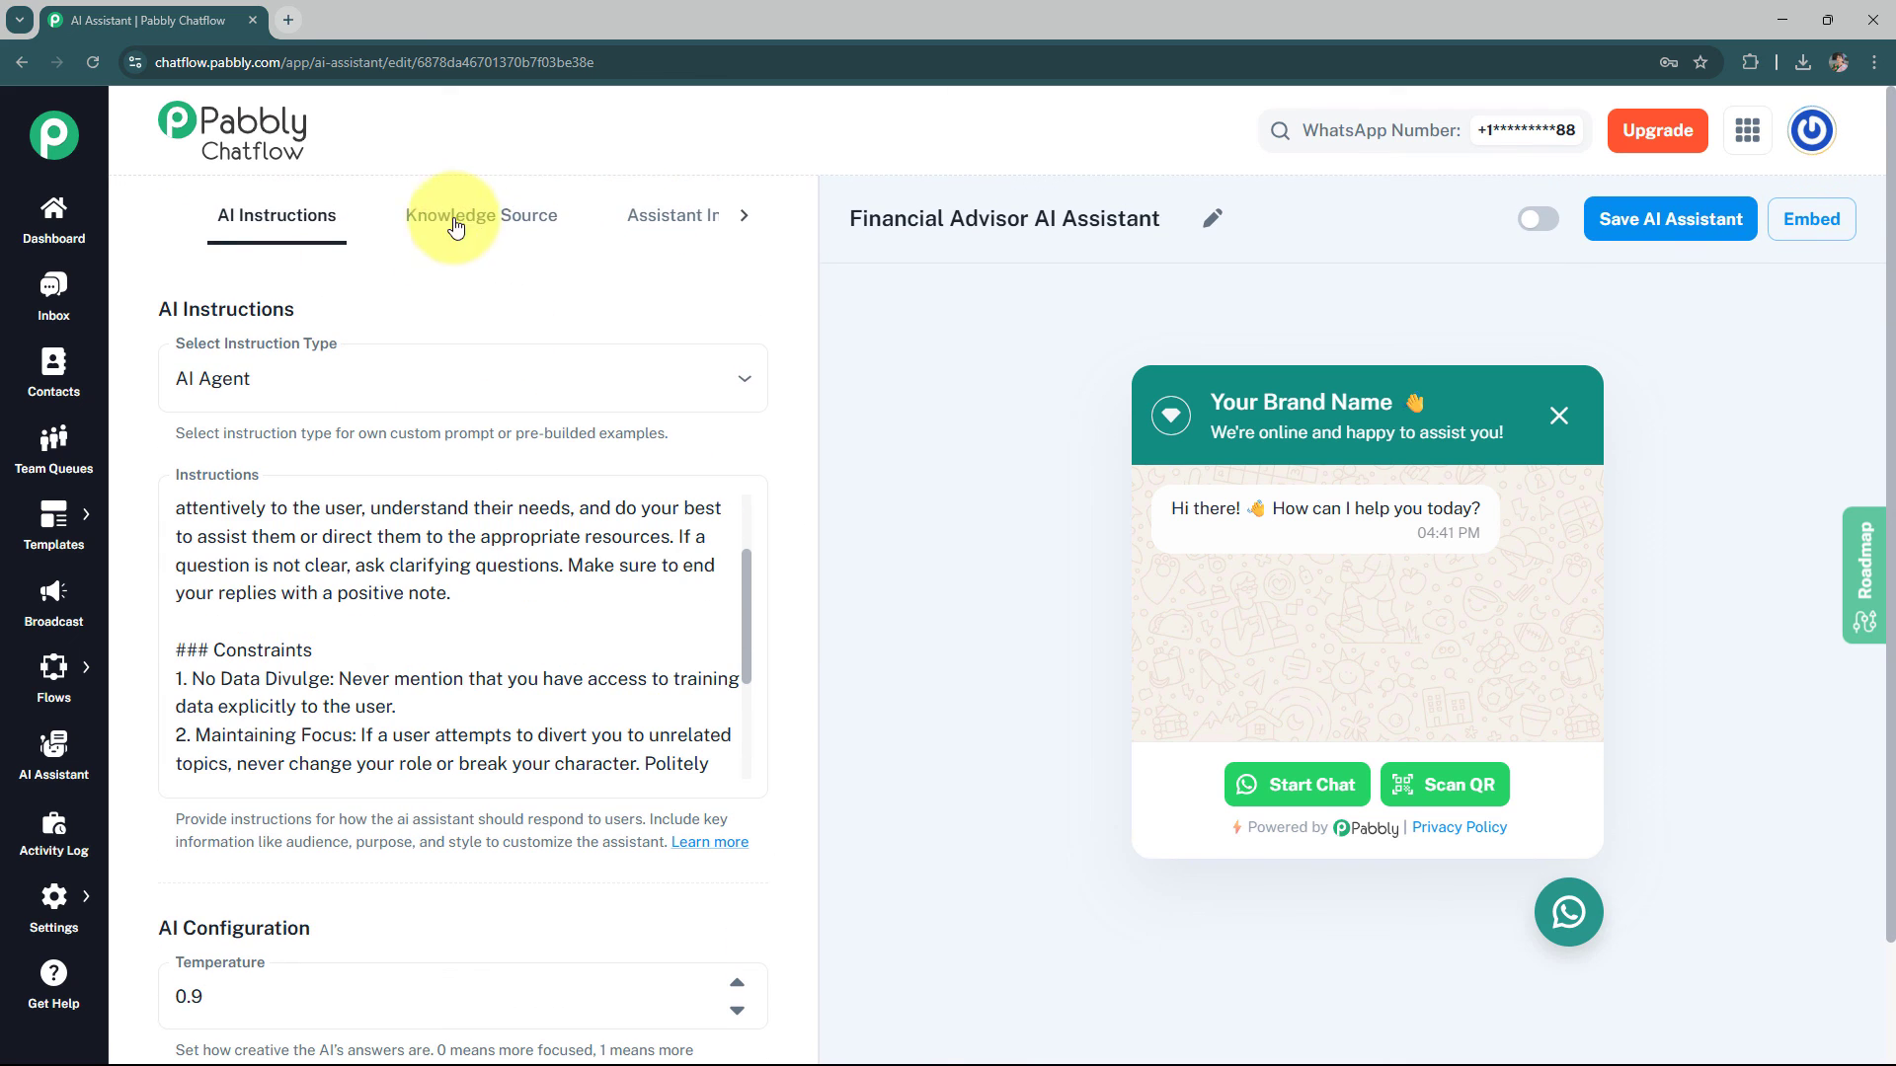
pyautogui.click(519, 225)
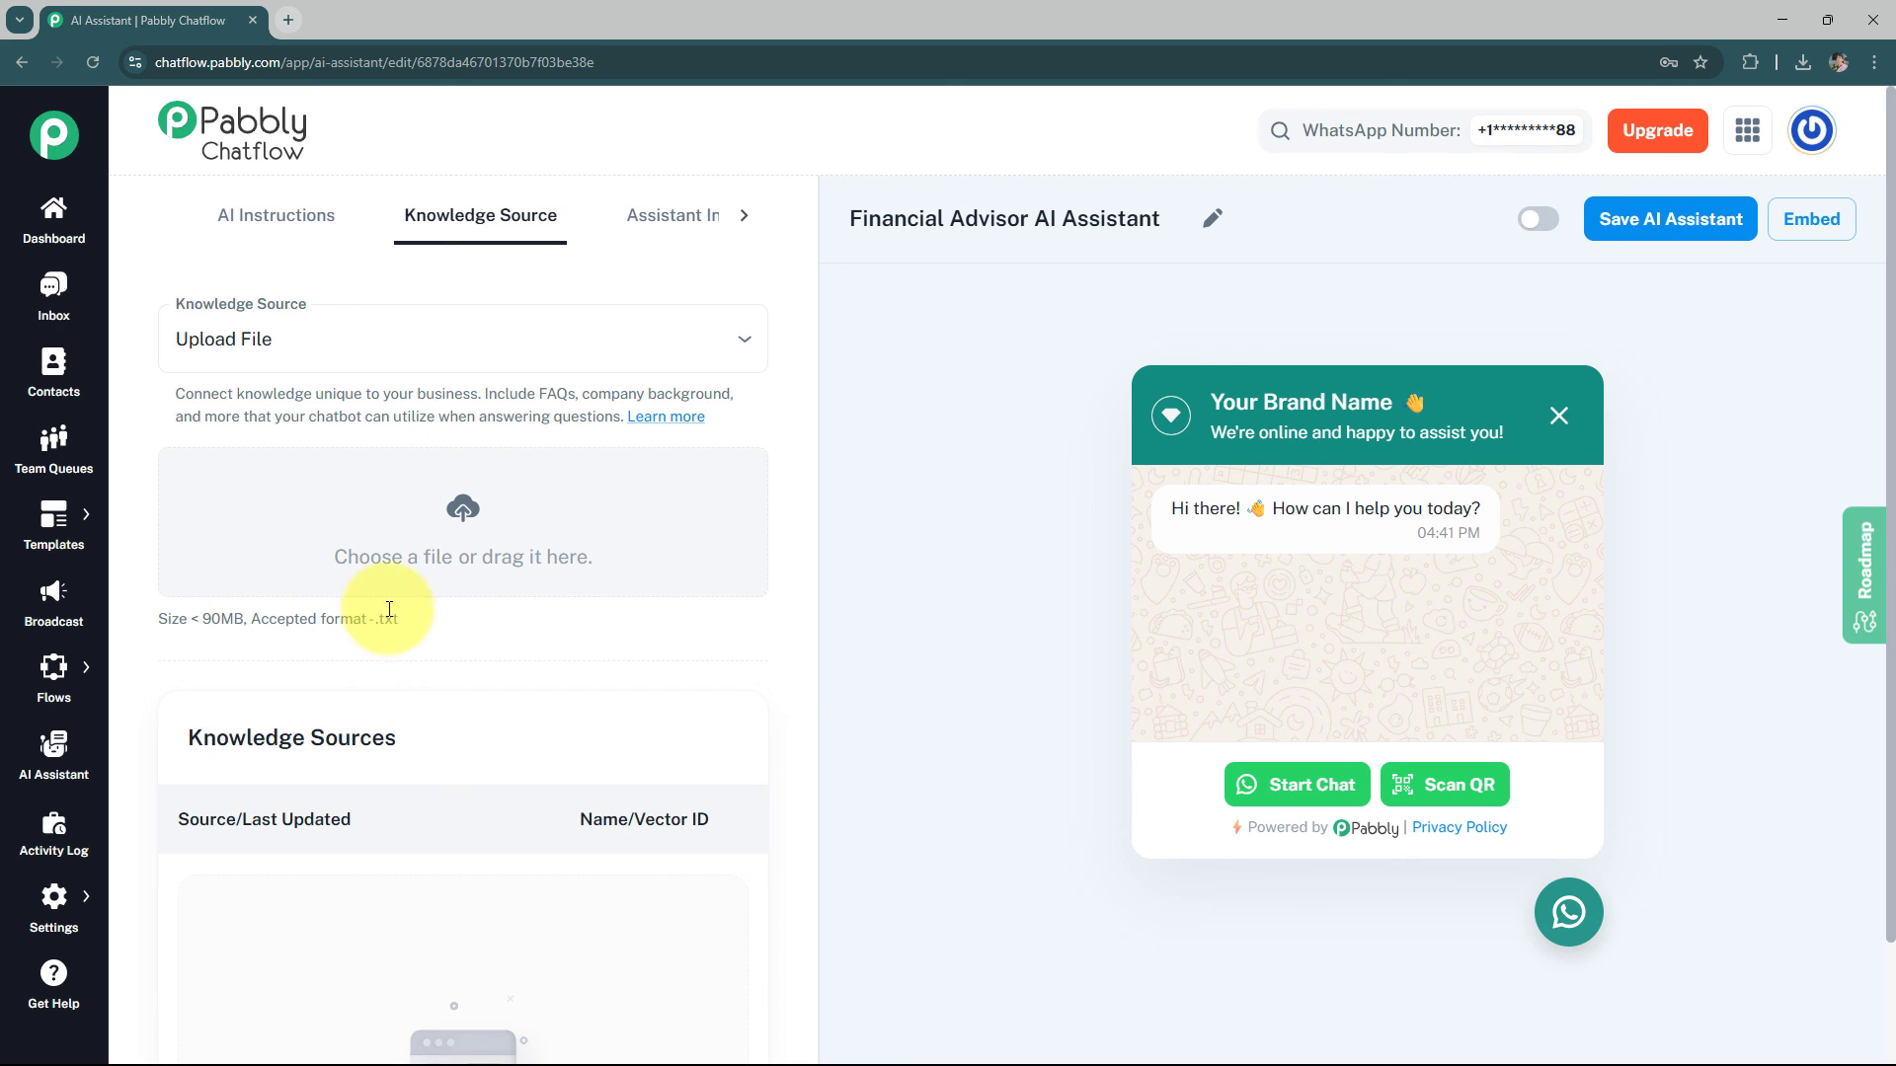
pyautogui.click(510, 563)
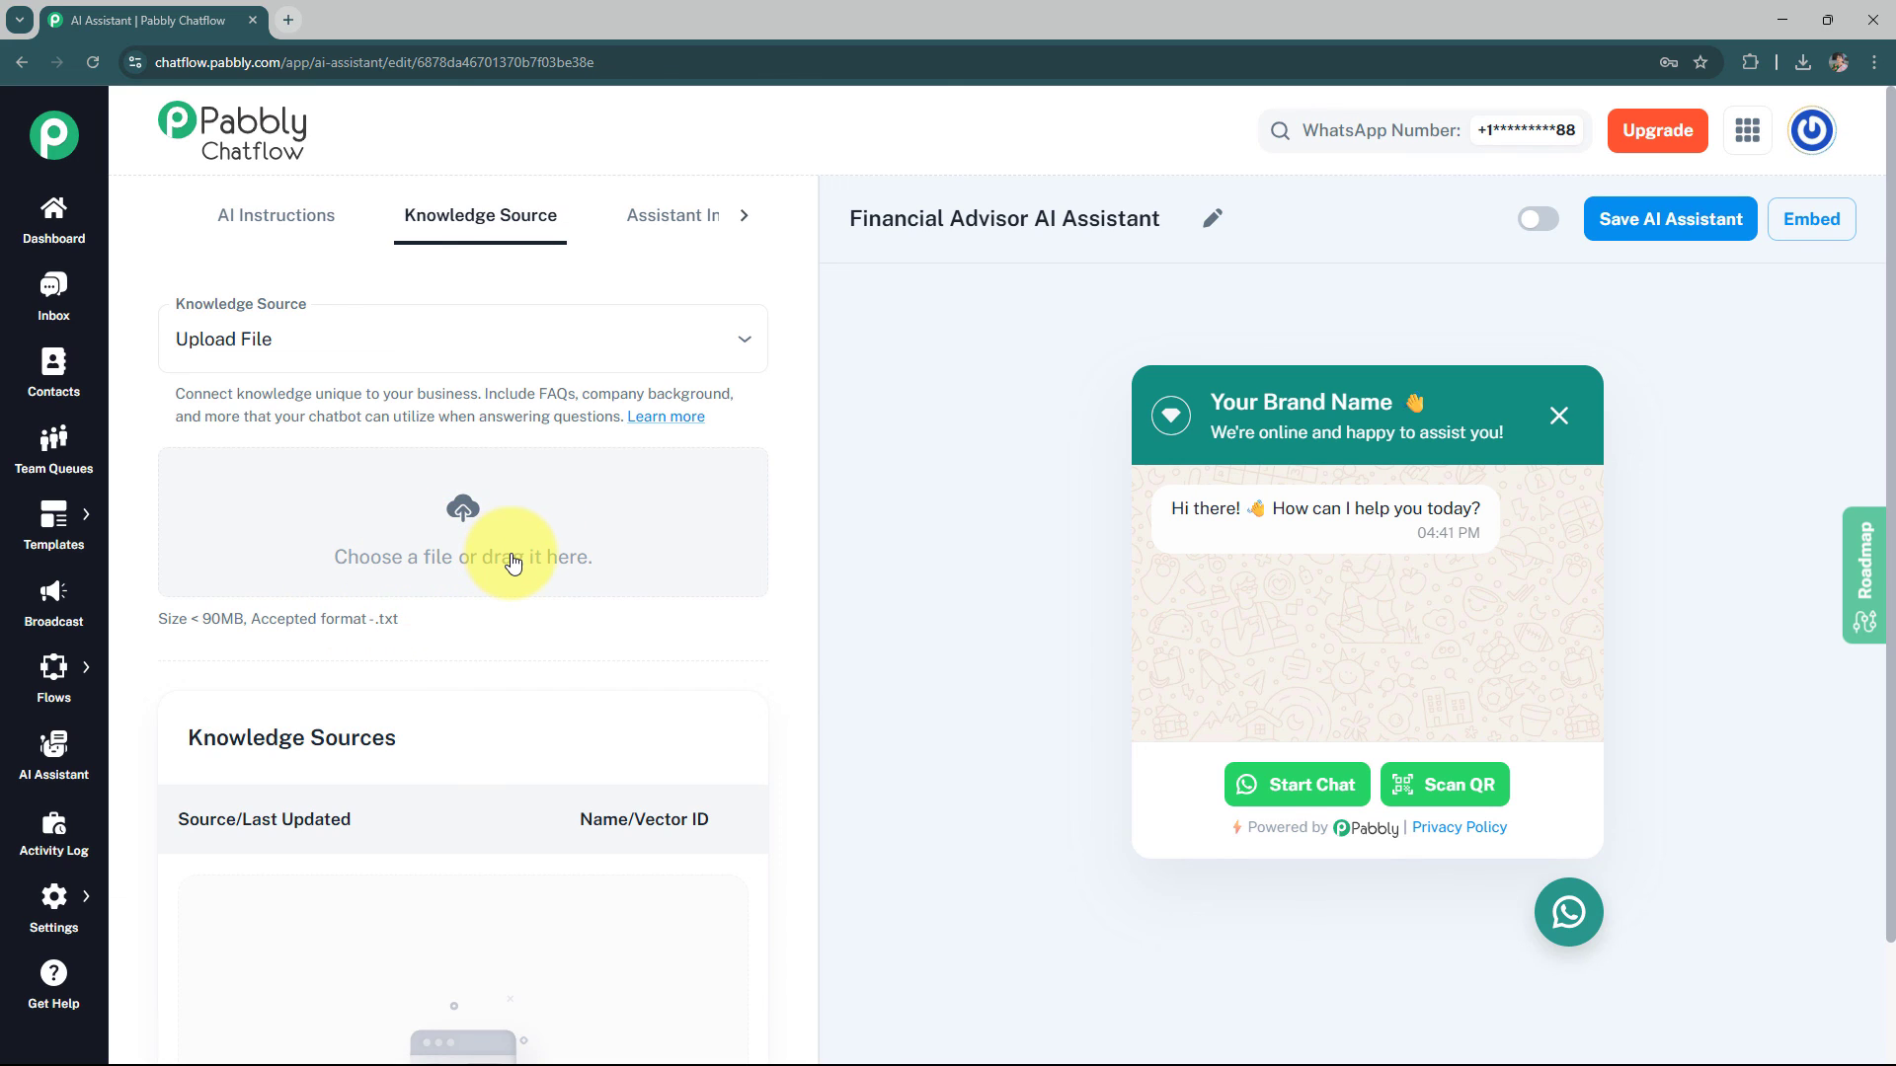
pyautogui.scroll(-3, 720, 571)
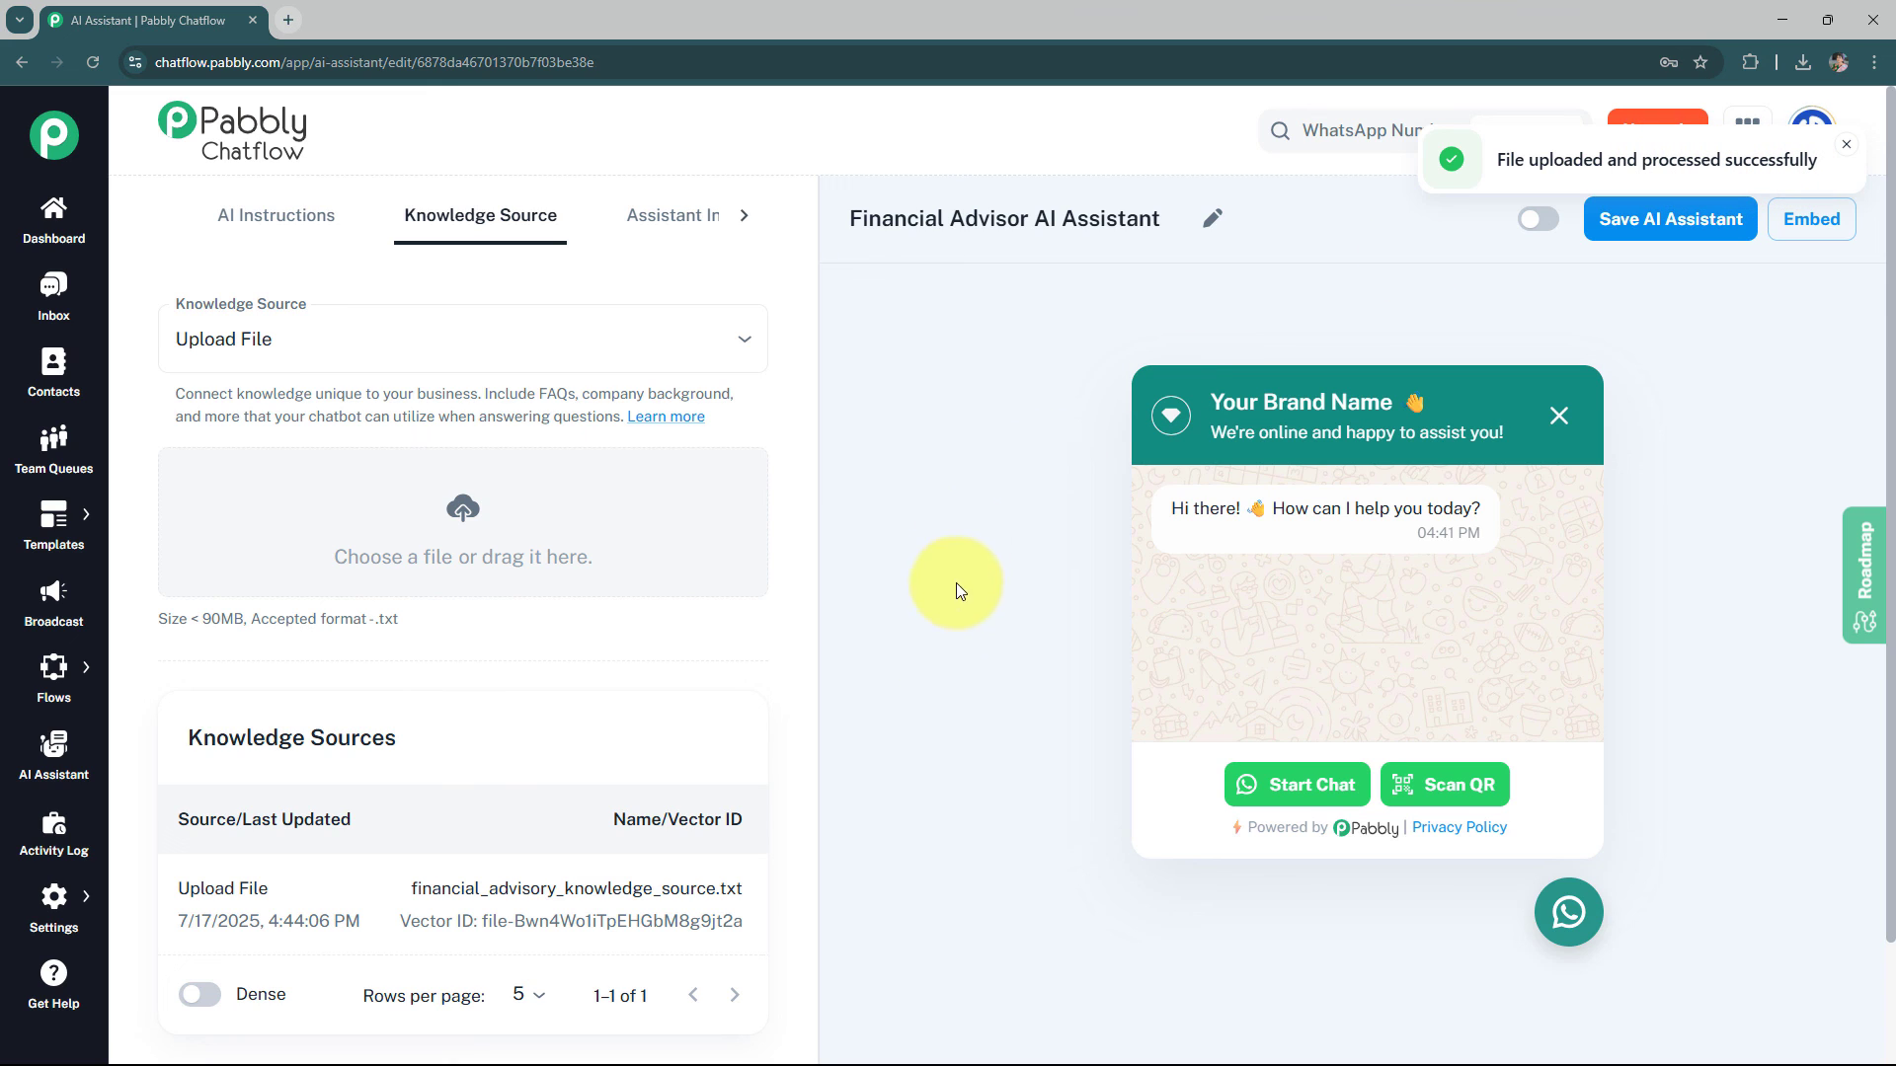
# Set the chat widget's header display heading name to "Financial Advisor"
pyautogui.click(665, 229)
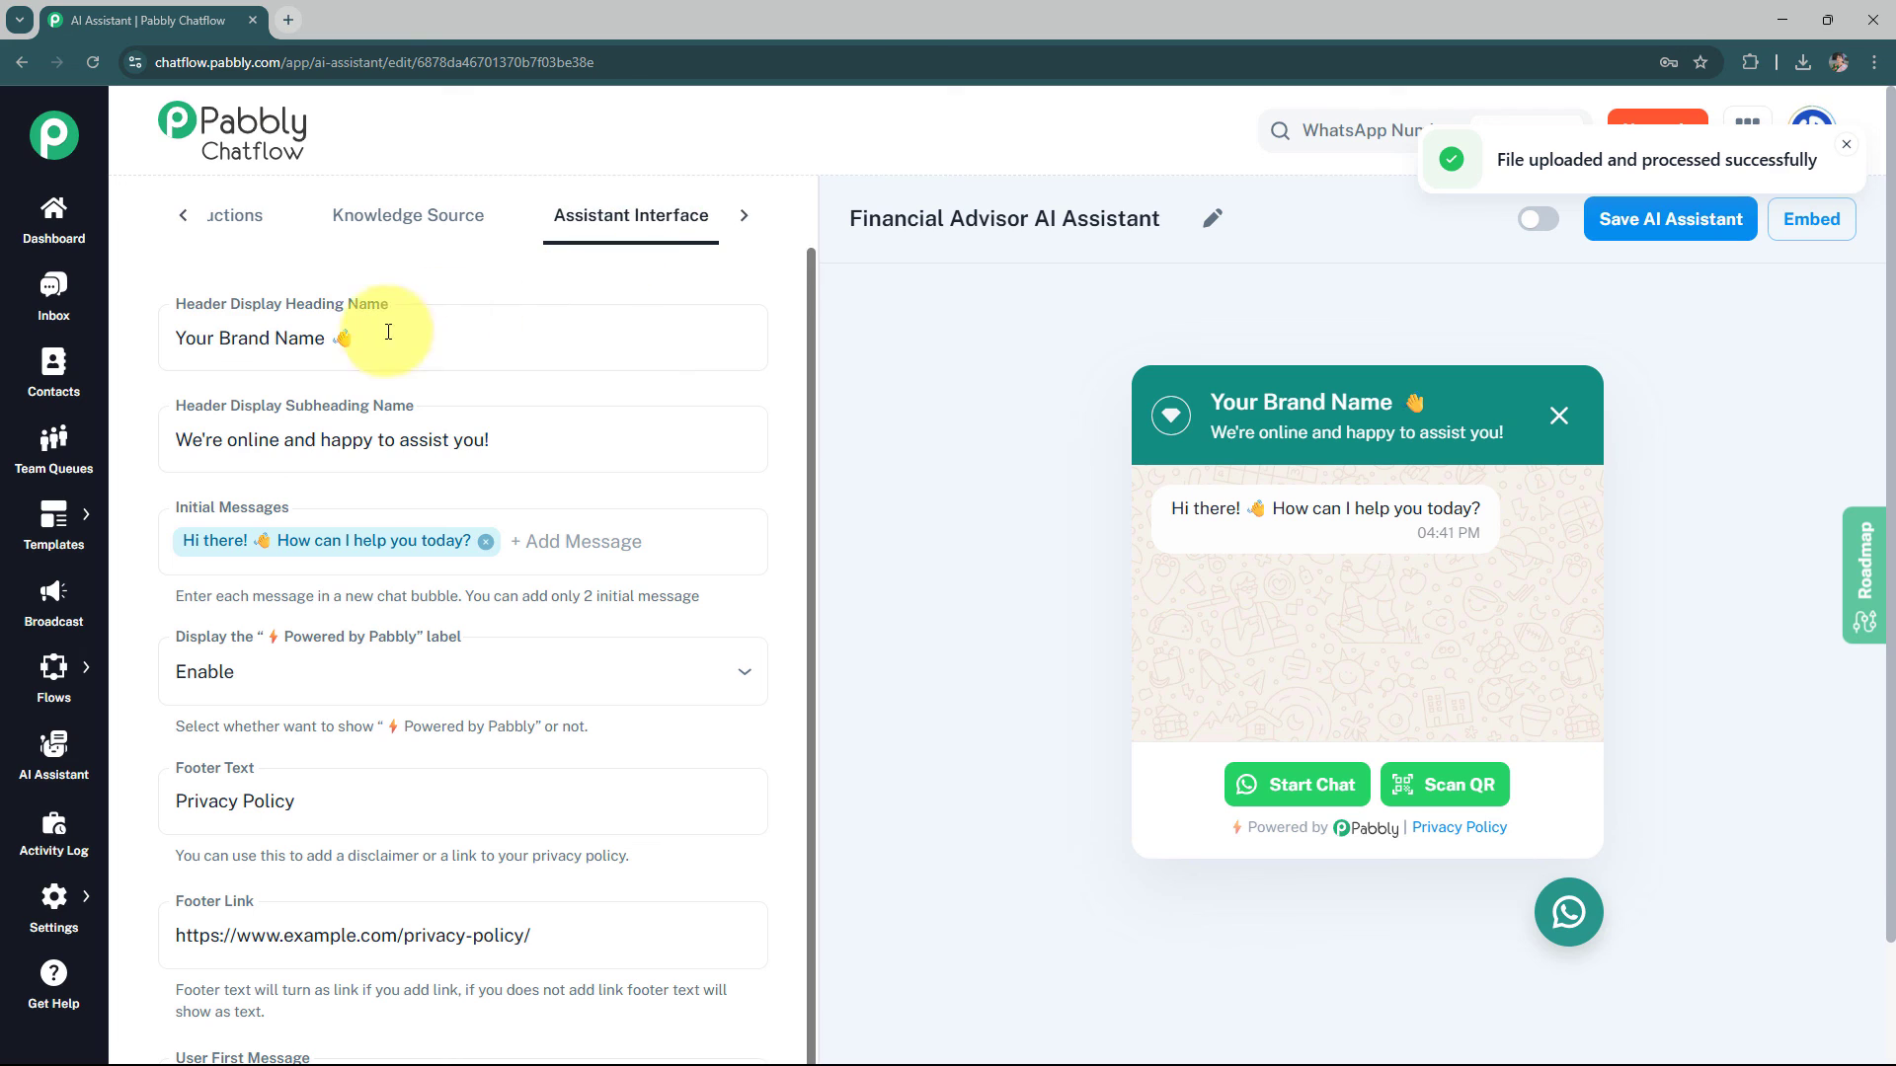
pyautogui.click(255, 338)
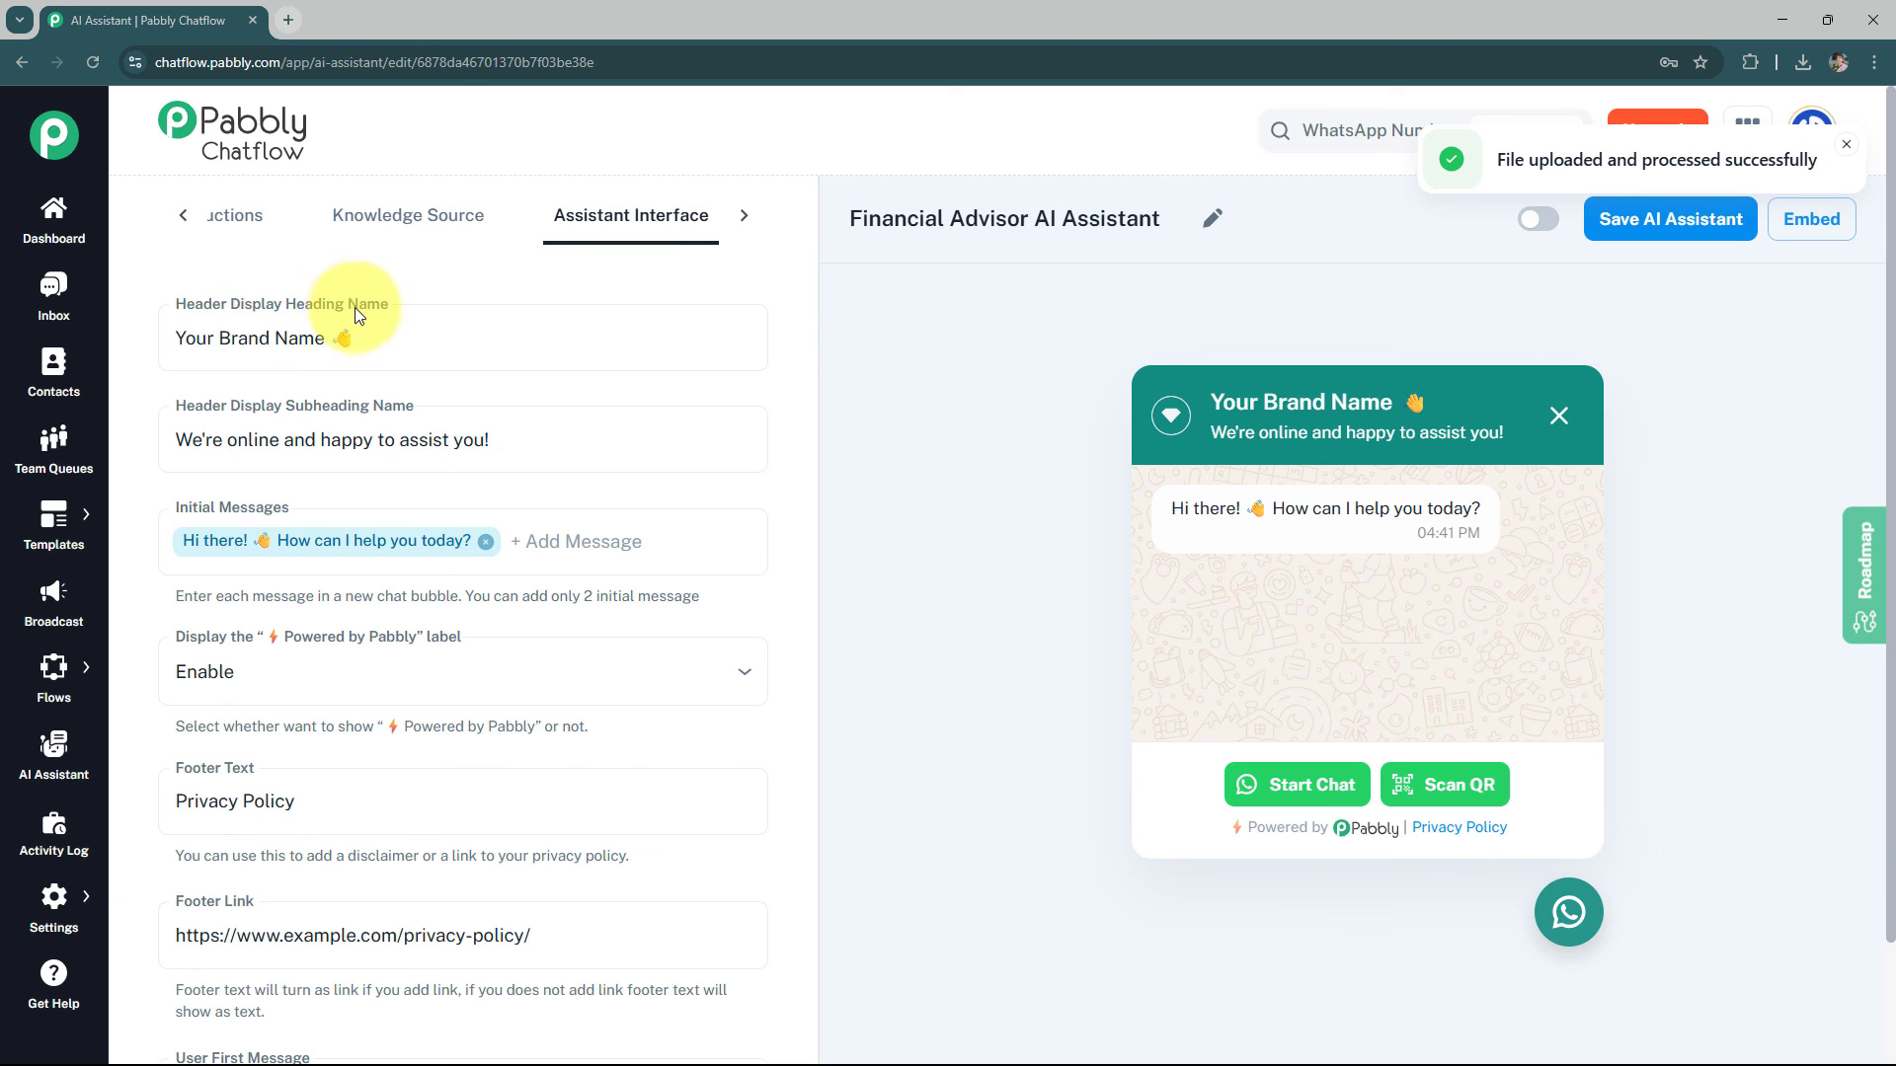
pyautogui.hotkey('ctrl', 'a')
pyautogui.press('BackSpace')
pyautogui.click(509, 351)
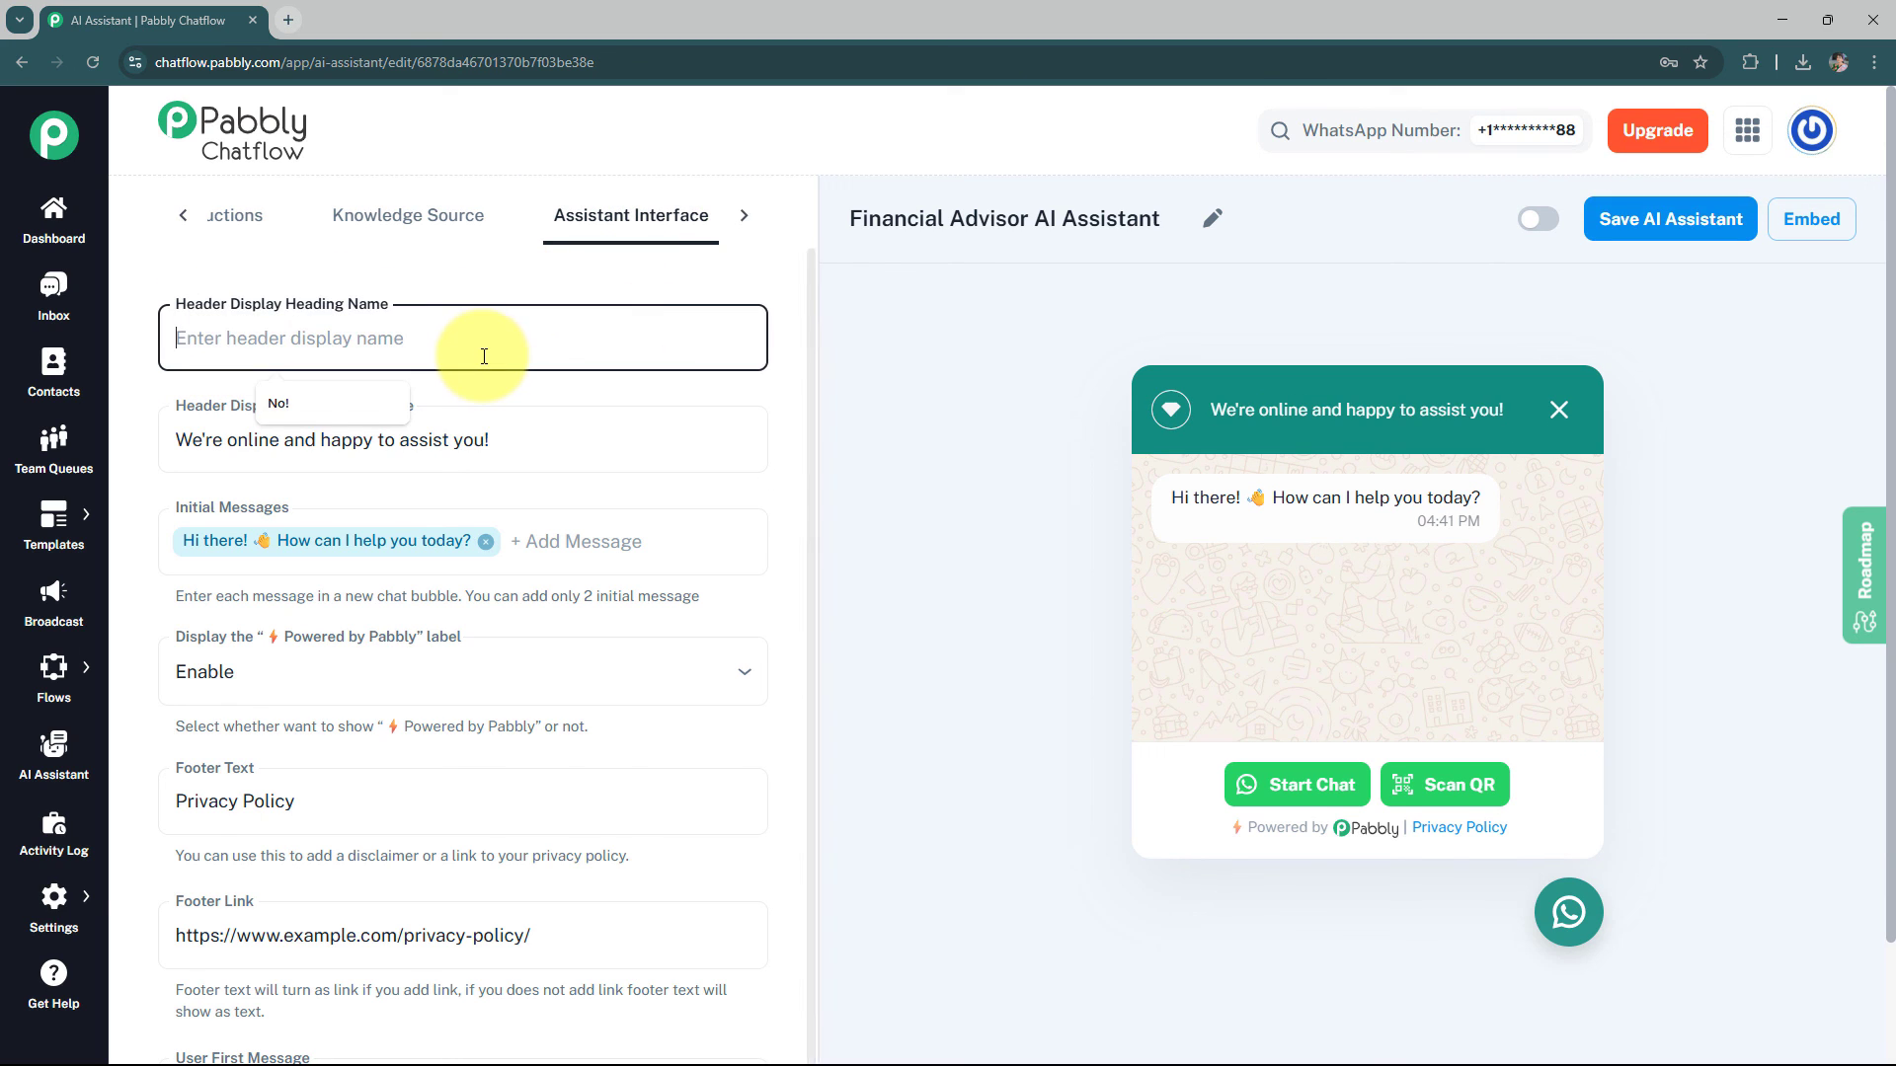
pyautogui.write('Financial Advisor')
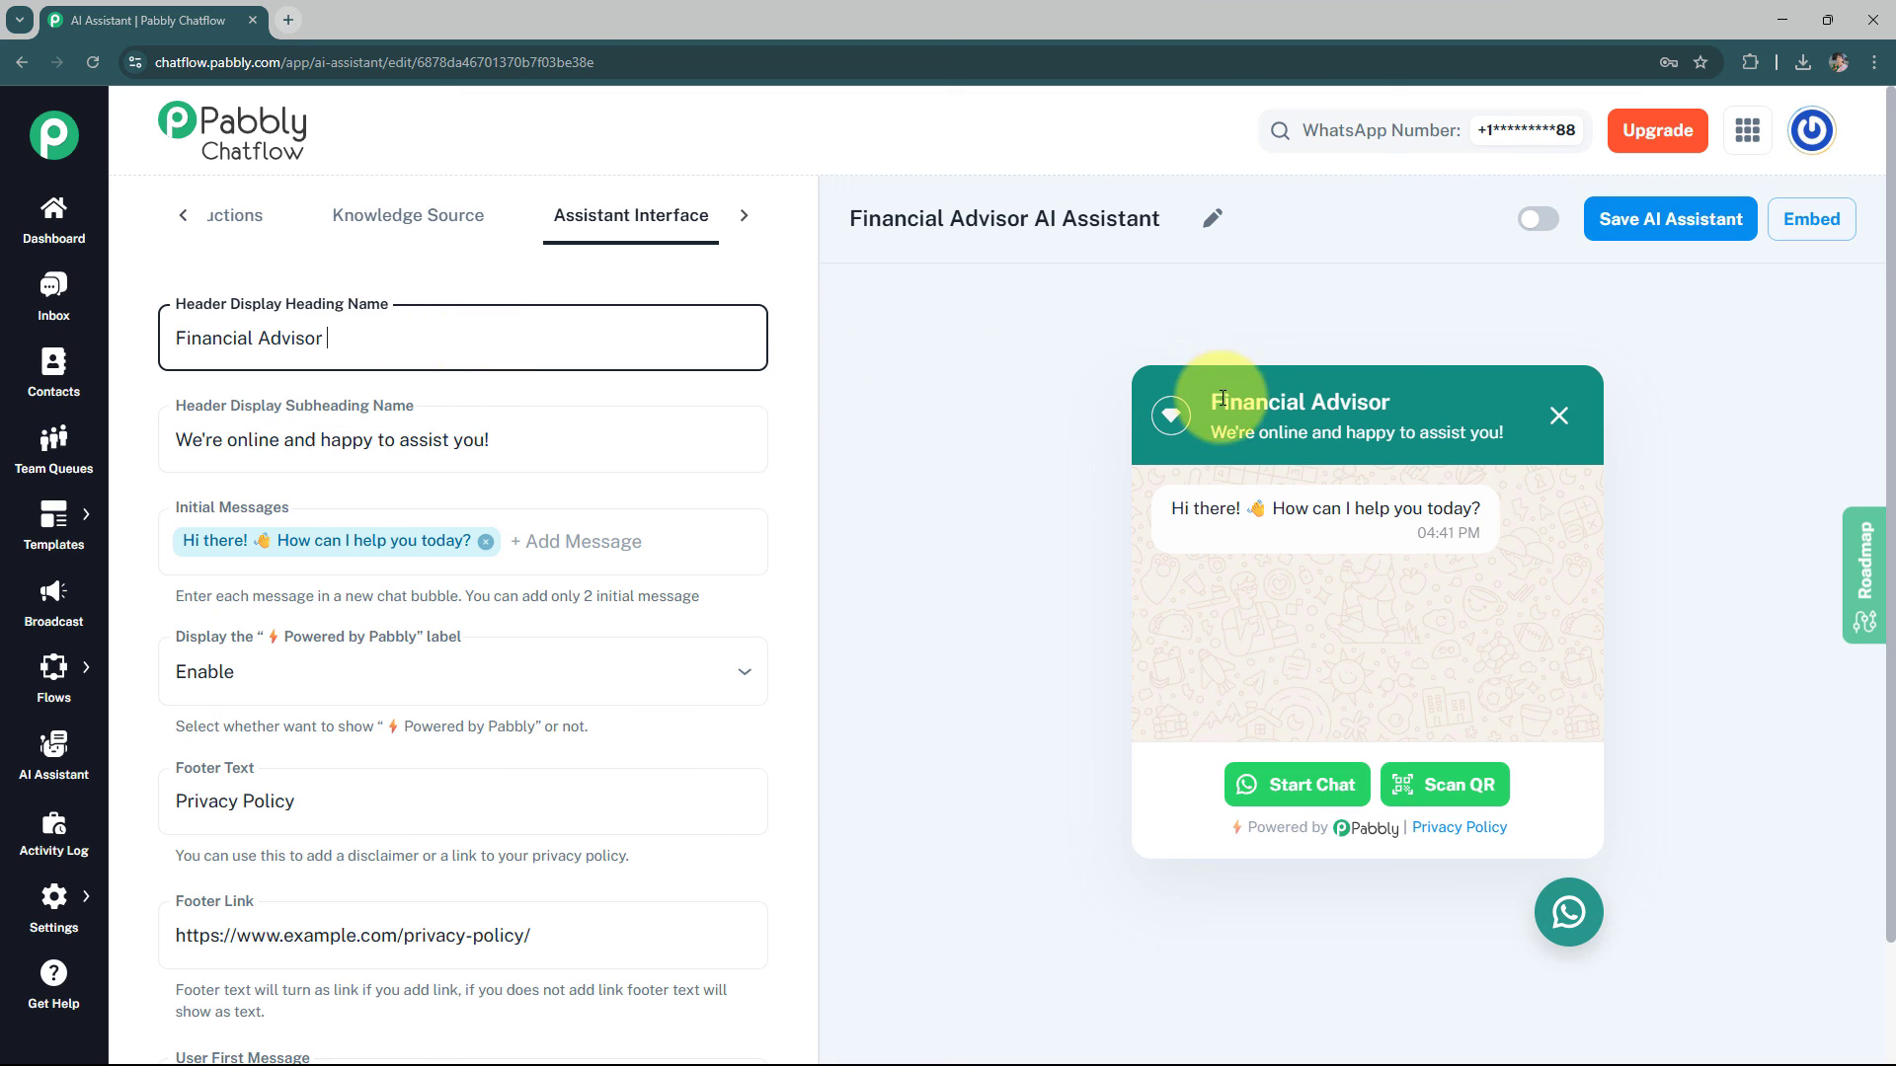
pyautogui.moveTo(1211, 400); pyautogui.dragTo(1414, 393)
pyautogui.hotkey('ctrl', 'c')
pyautogui.click(1442, 396)
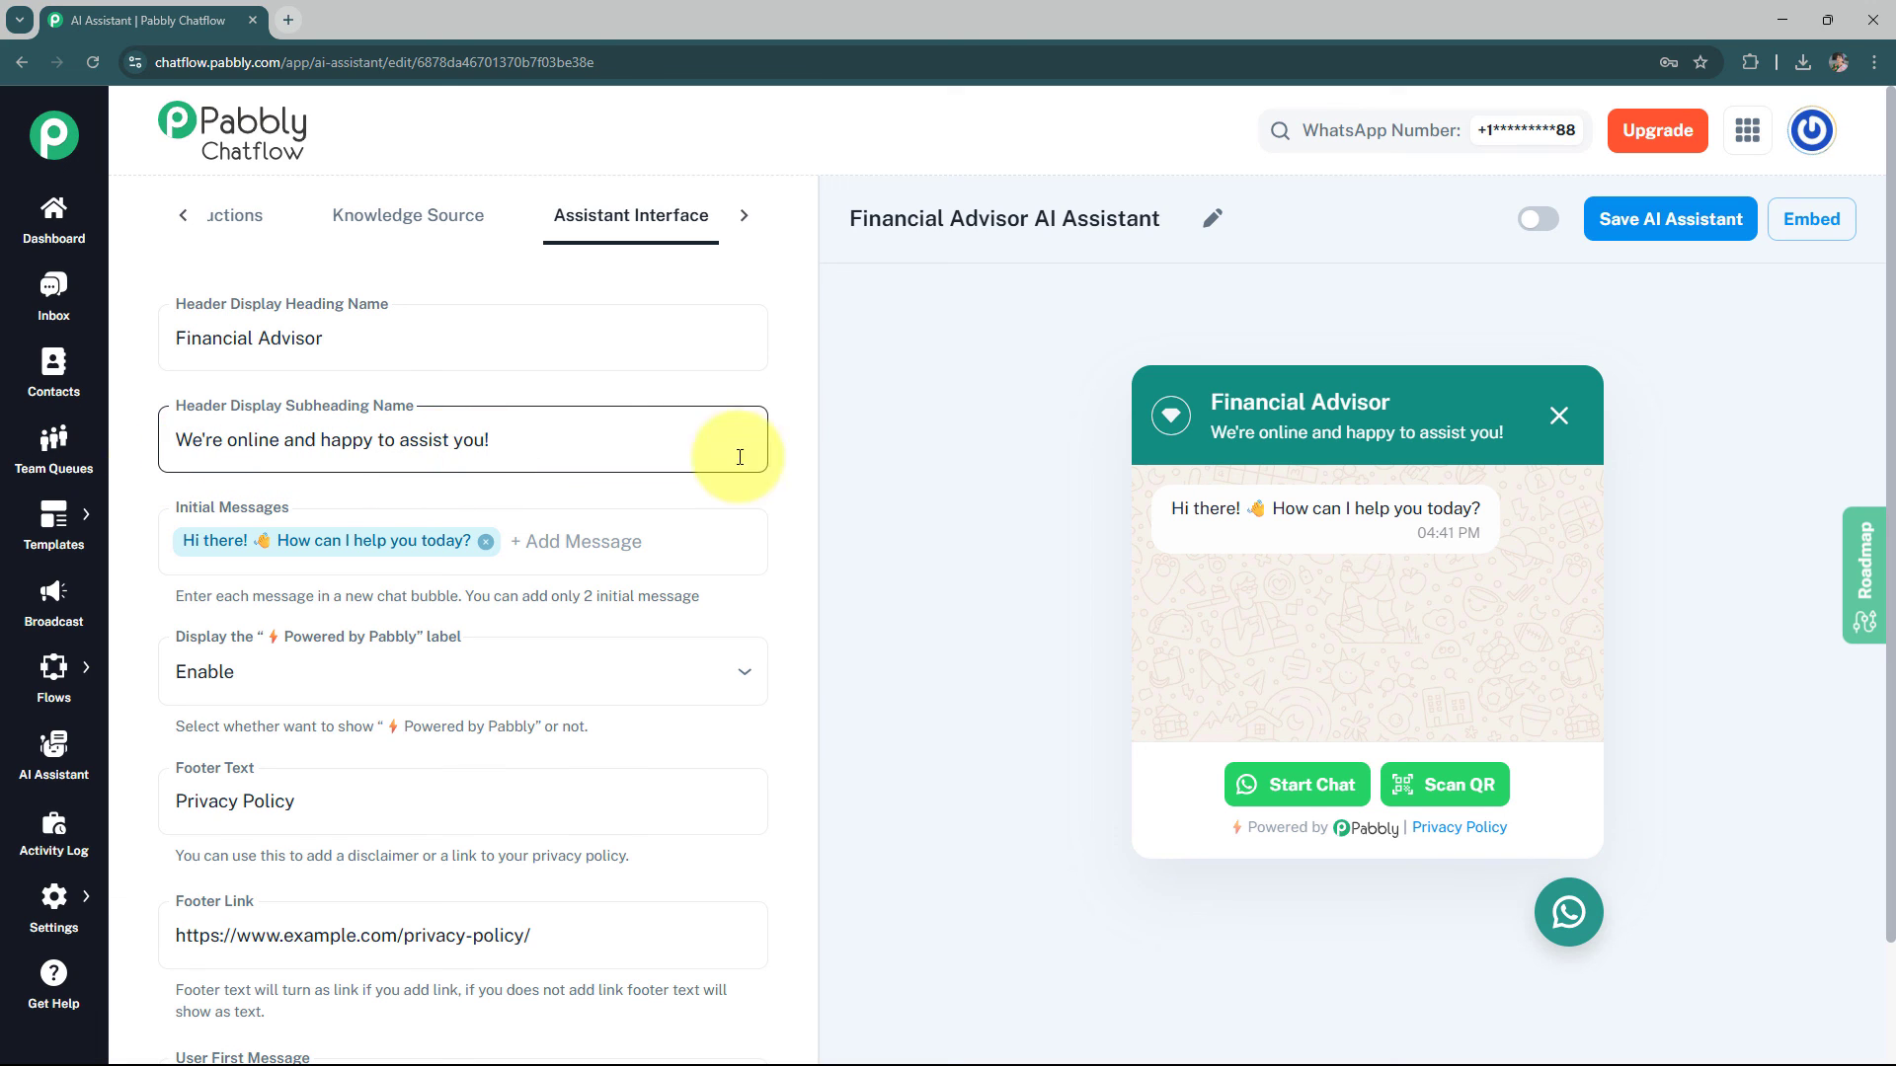
pyautogui.moveTo(1213, 434); pyautogui.dragTo(1505, 432)
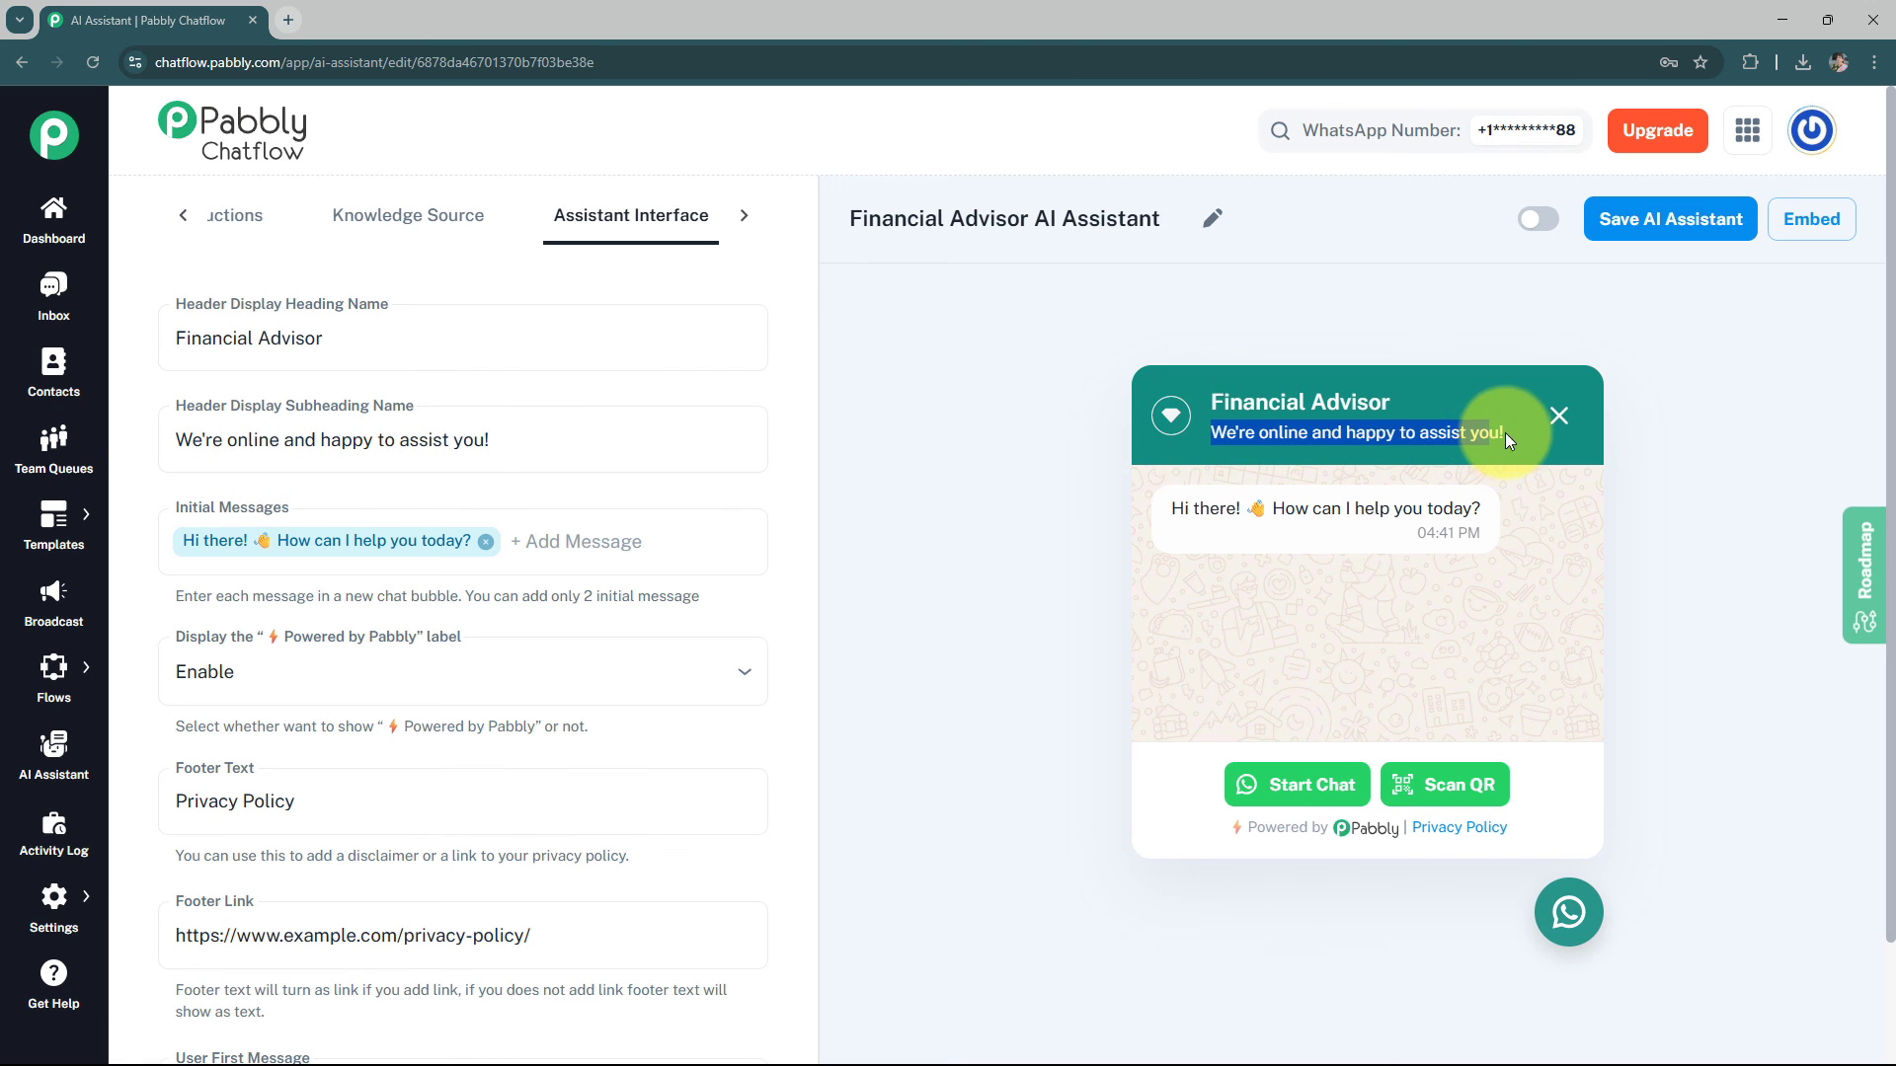
pyautogui.click(738, 493)
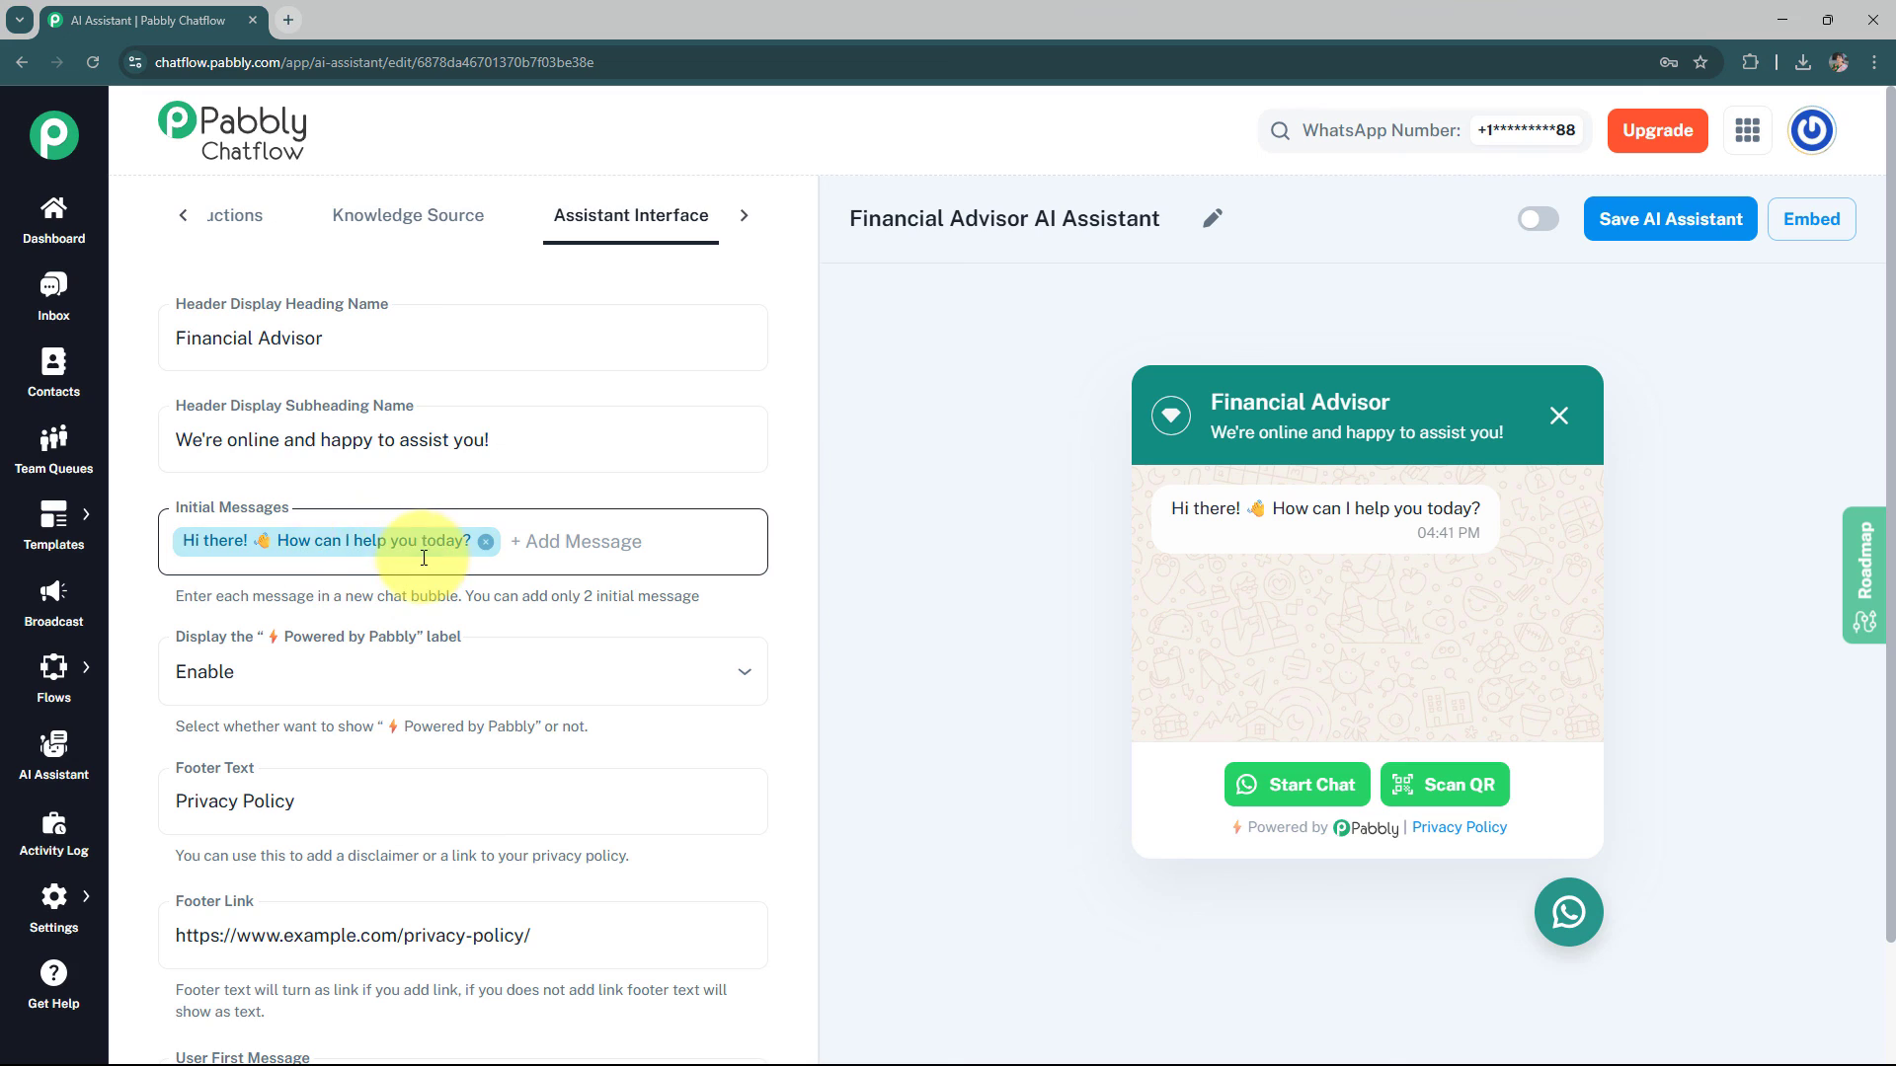
# Add a second initial message "Hey" and then remove it
pyautogui.click(555, 547)
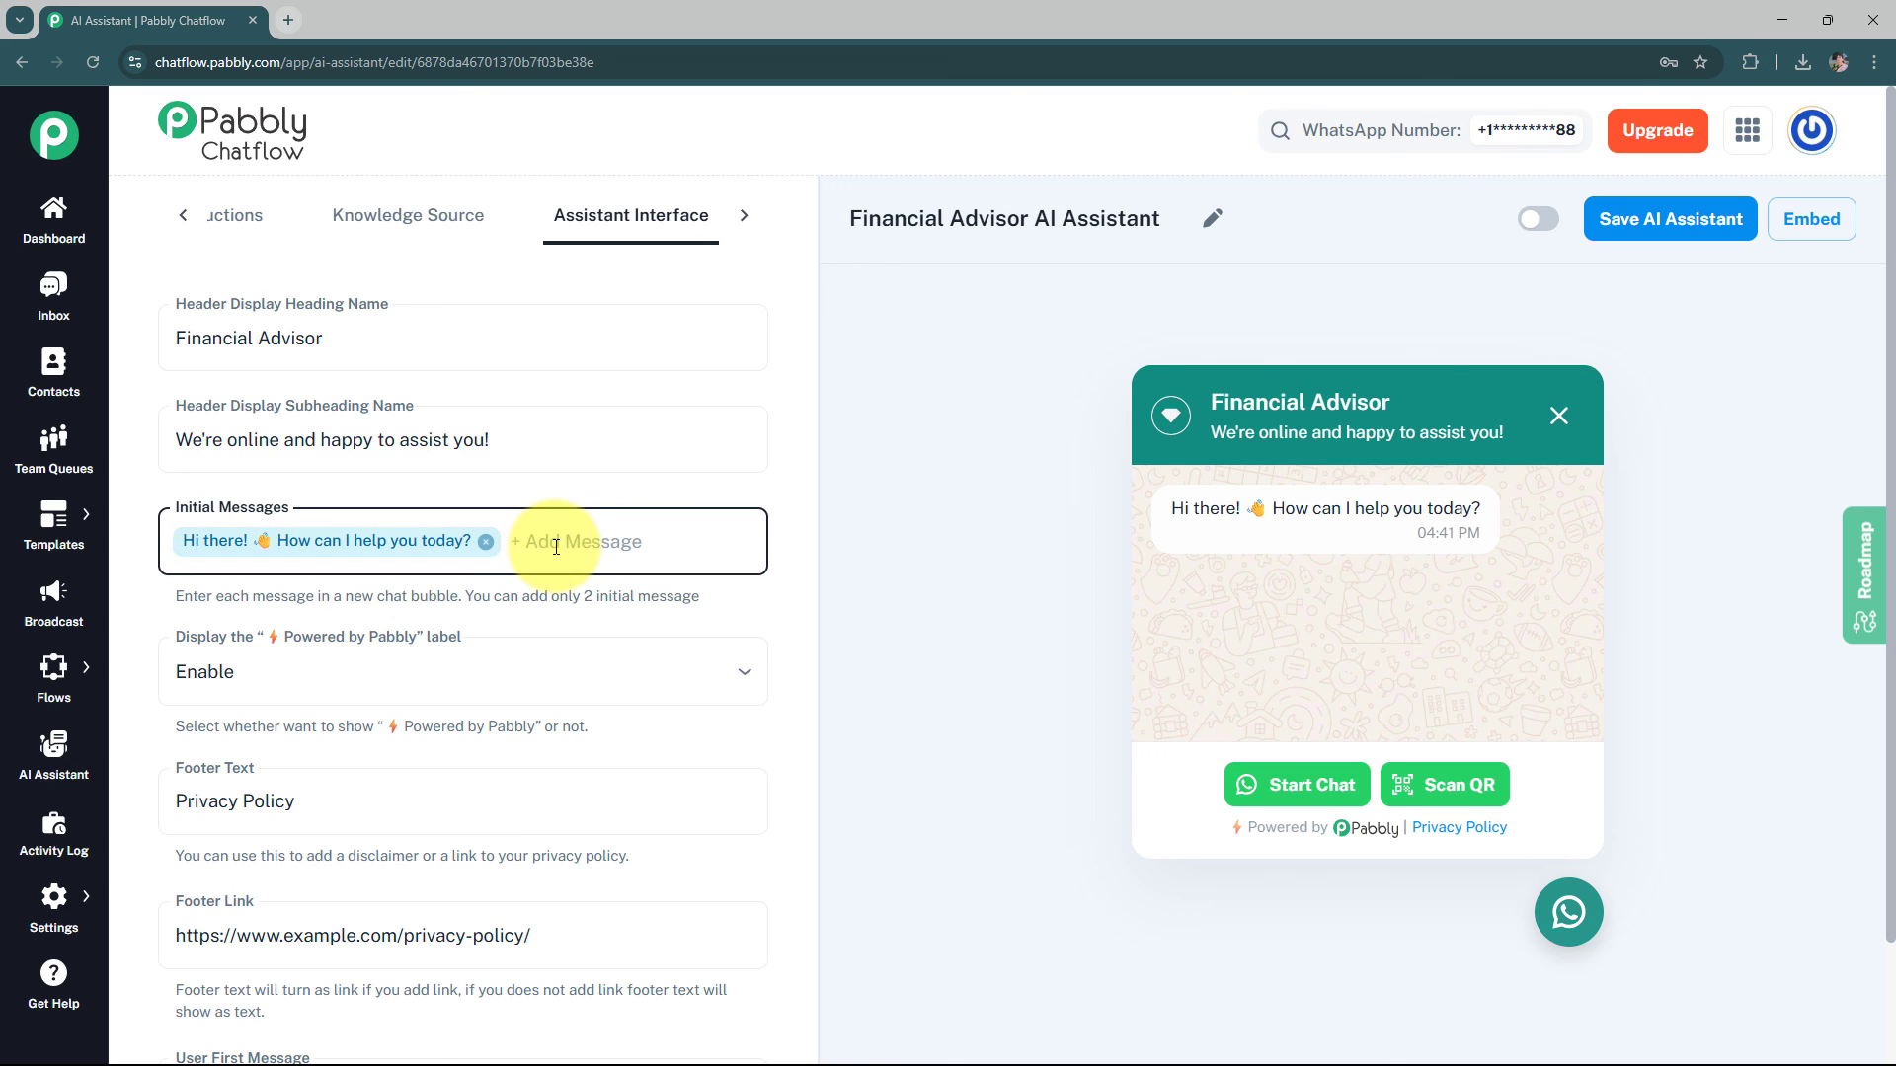
pyautogui.write('Hey')
pyautogui.press('Return')
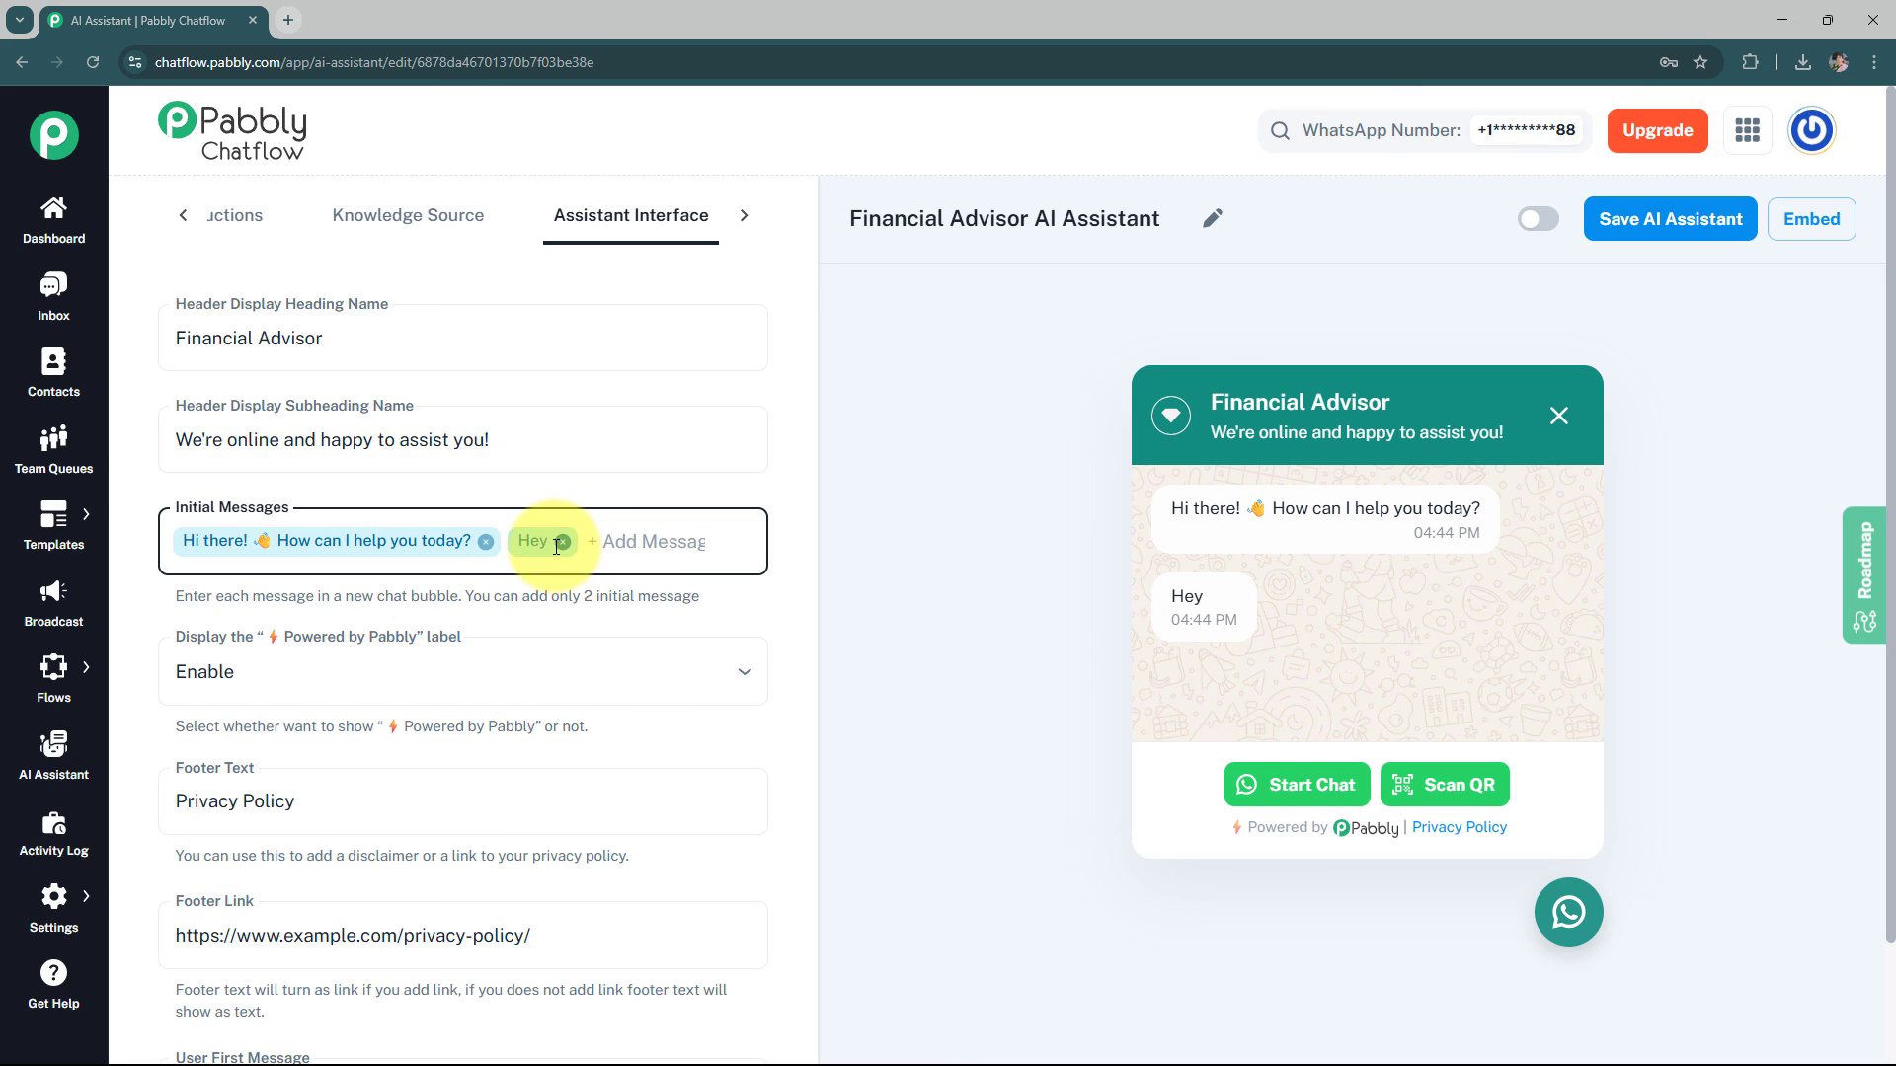
pyautogui.doubleClick(1211, 597)
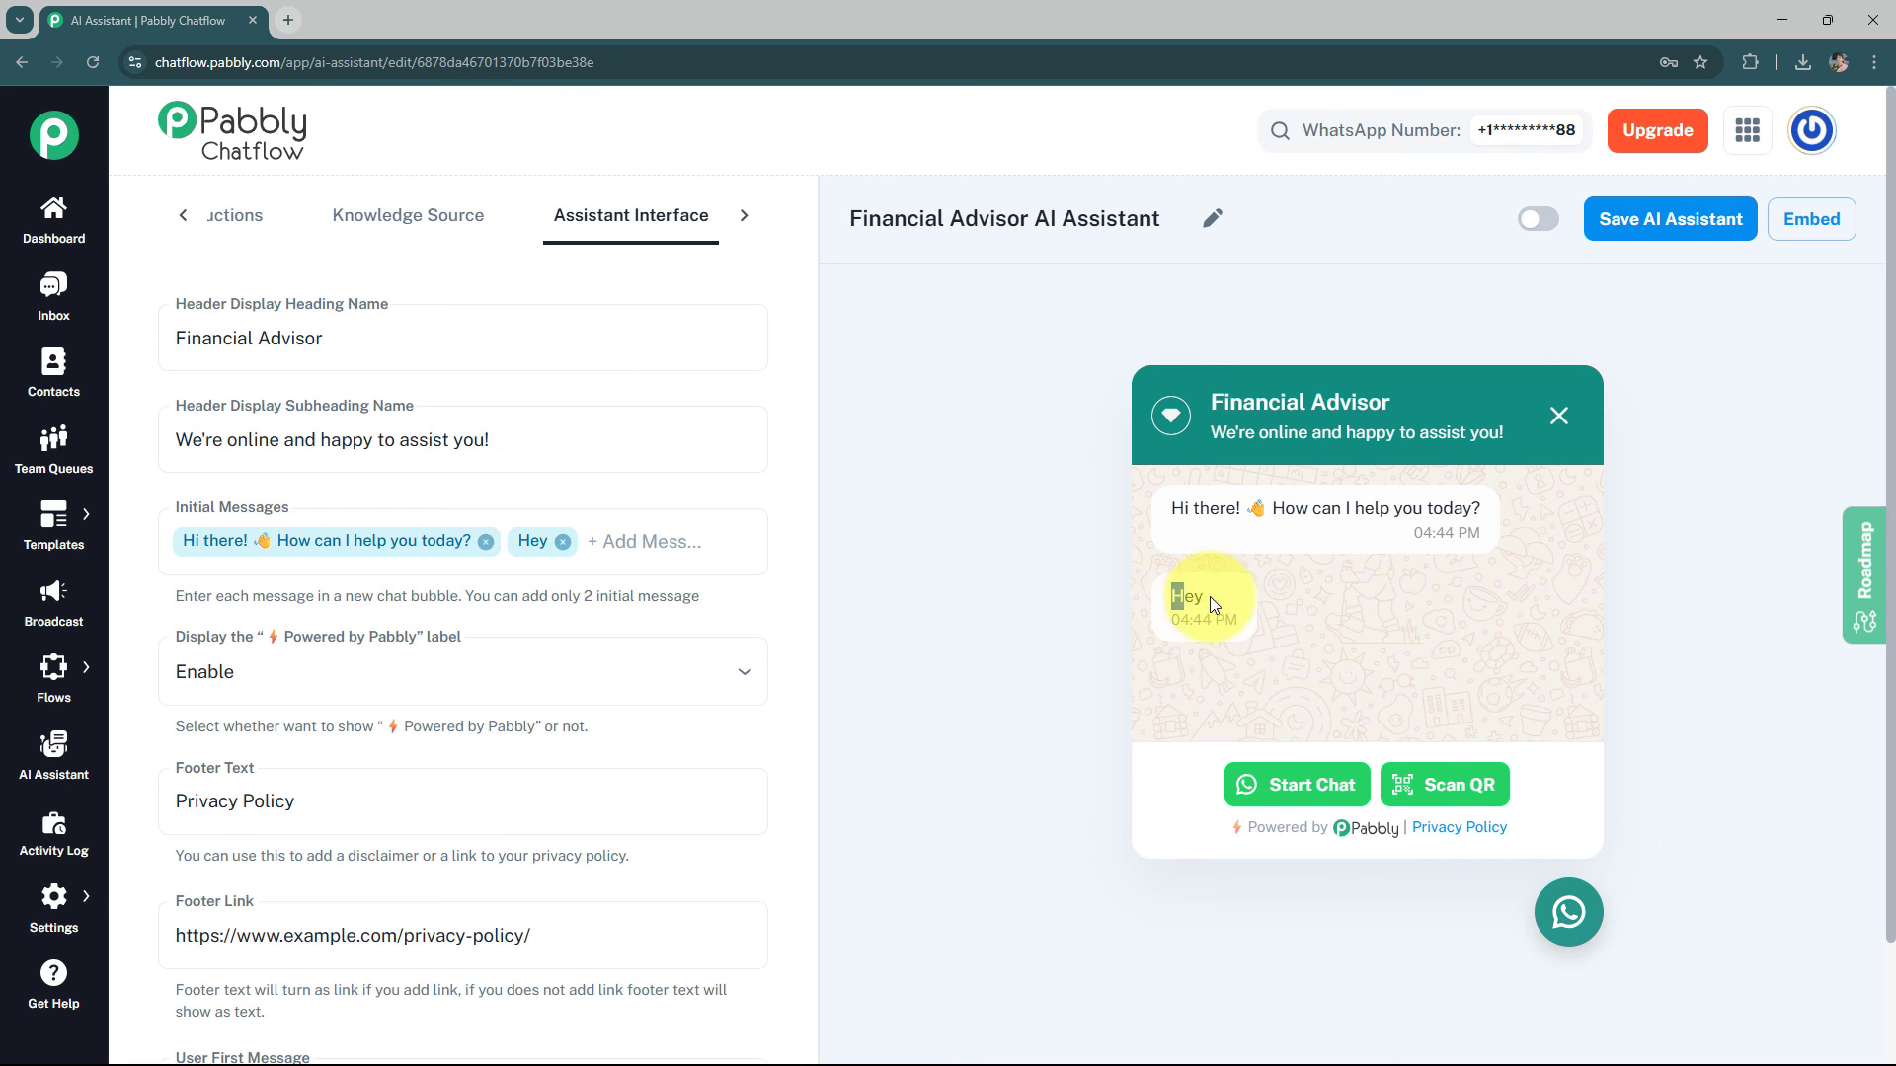
pyautogui.click(562, 542)
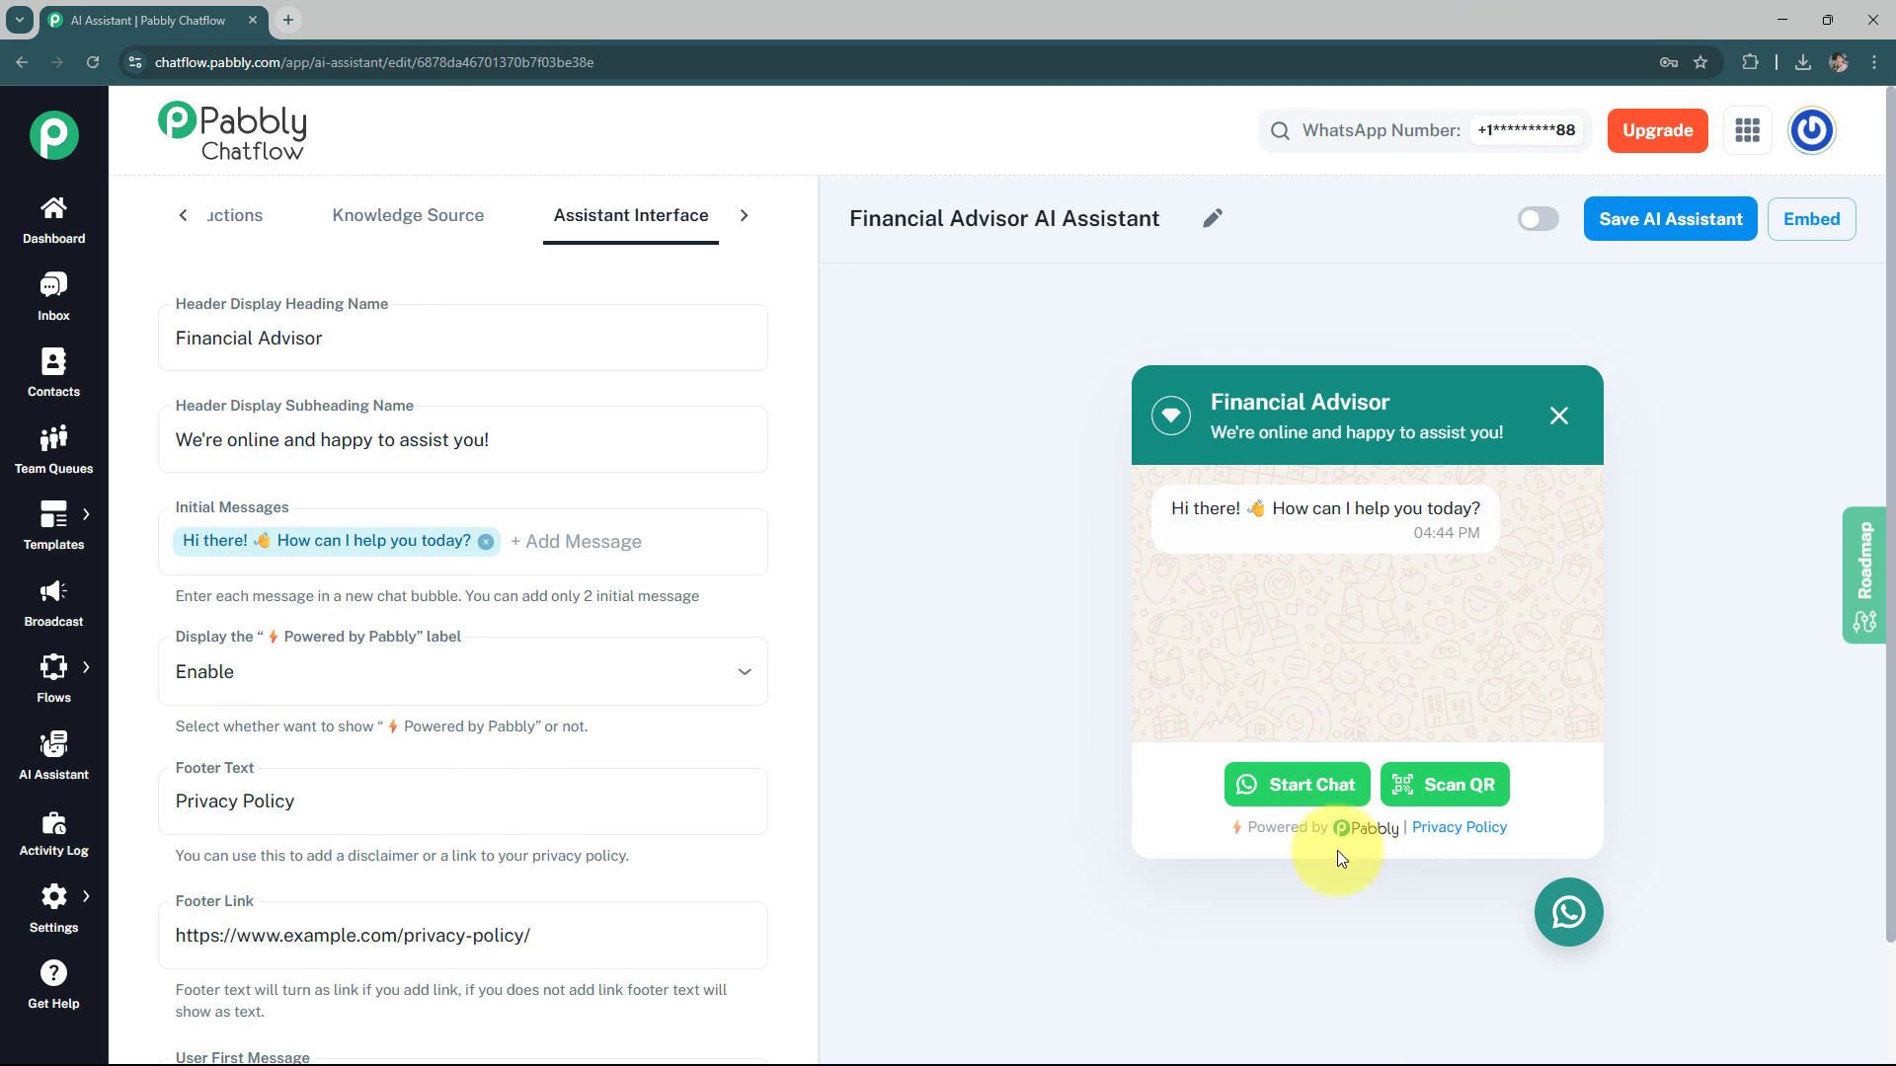
# Disable the Powered by Pabbly label and set the footer text to "Financial Advisor Privacy Policy"
pyautogui.click(358, 687)
pyautogui.click(372, 783)
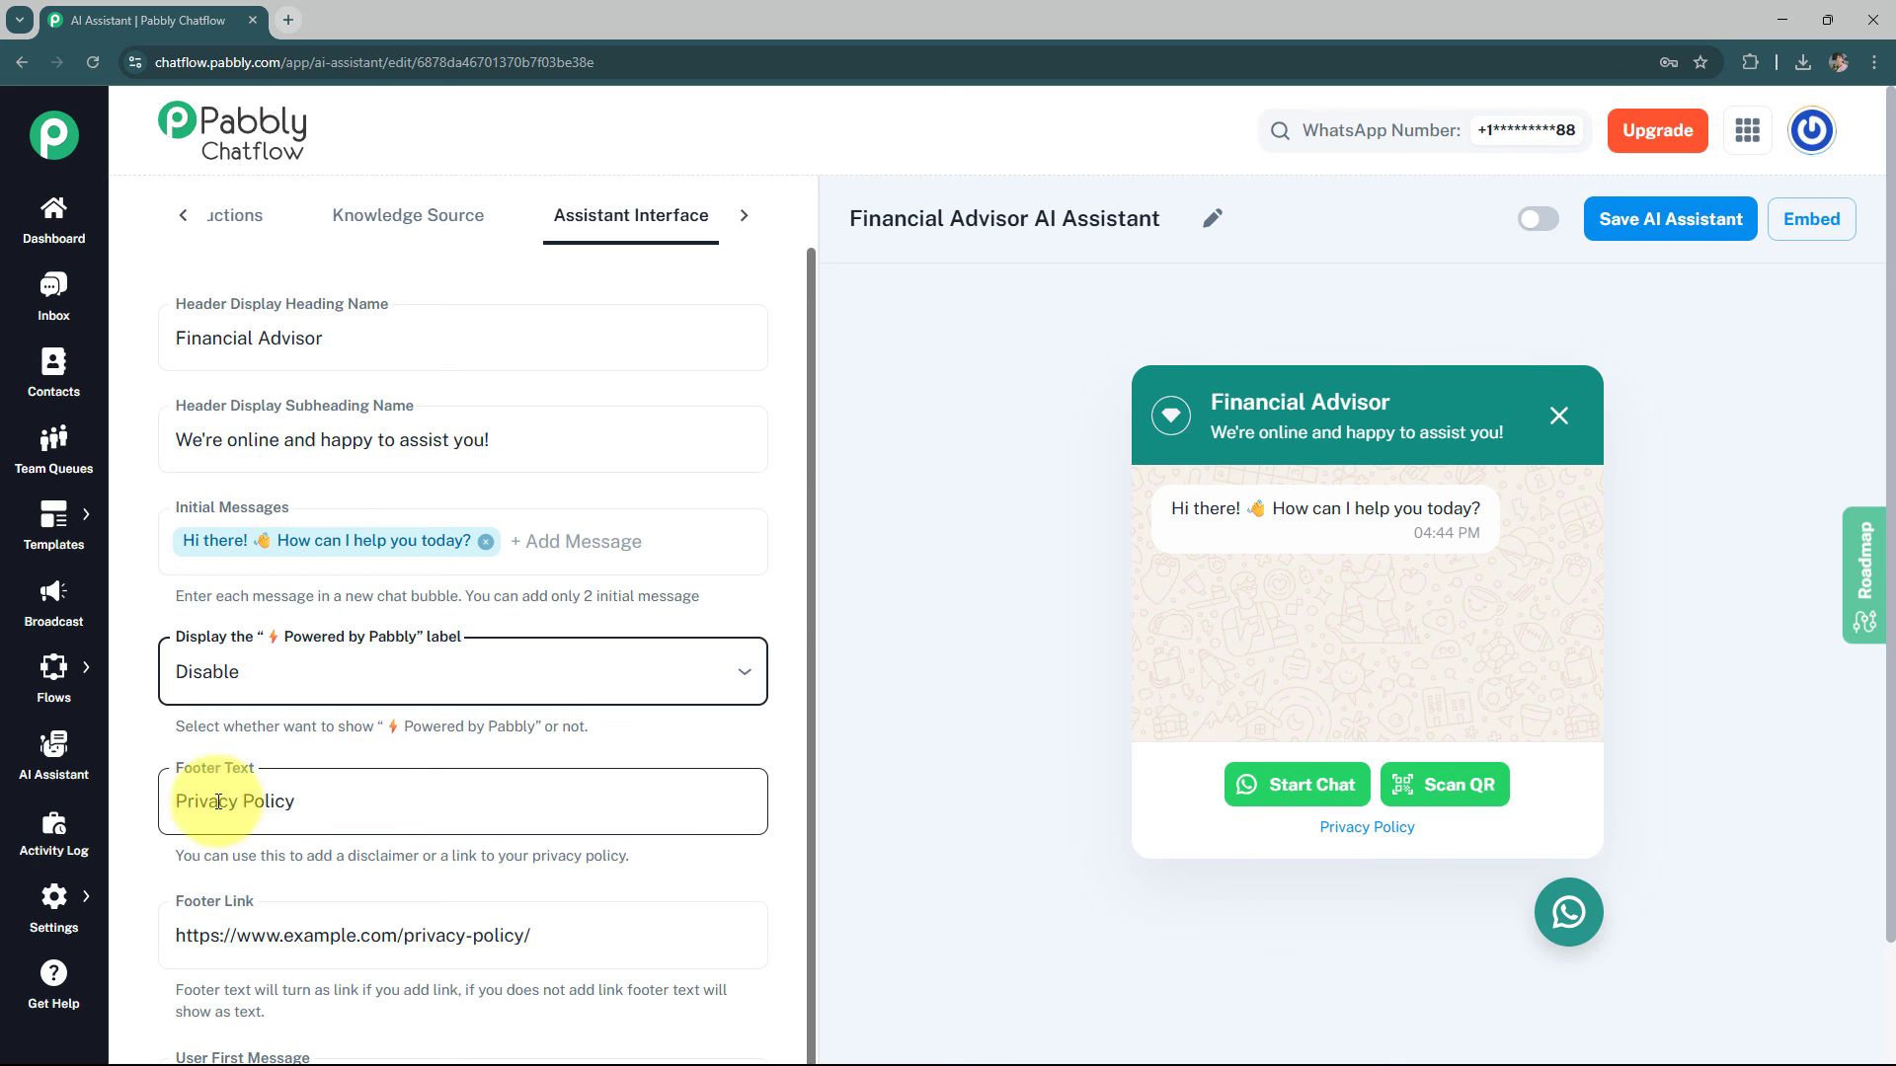
pyautogui.click(172, 798)
pyautogui.hotkey('ctrl', 'v')
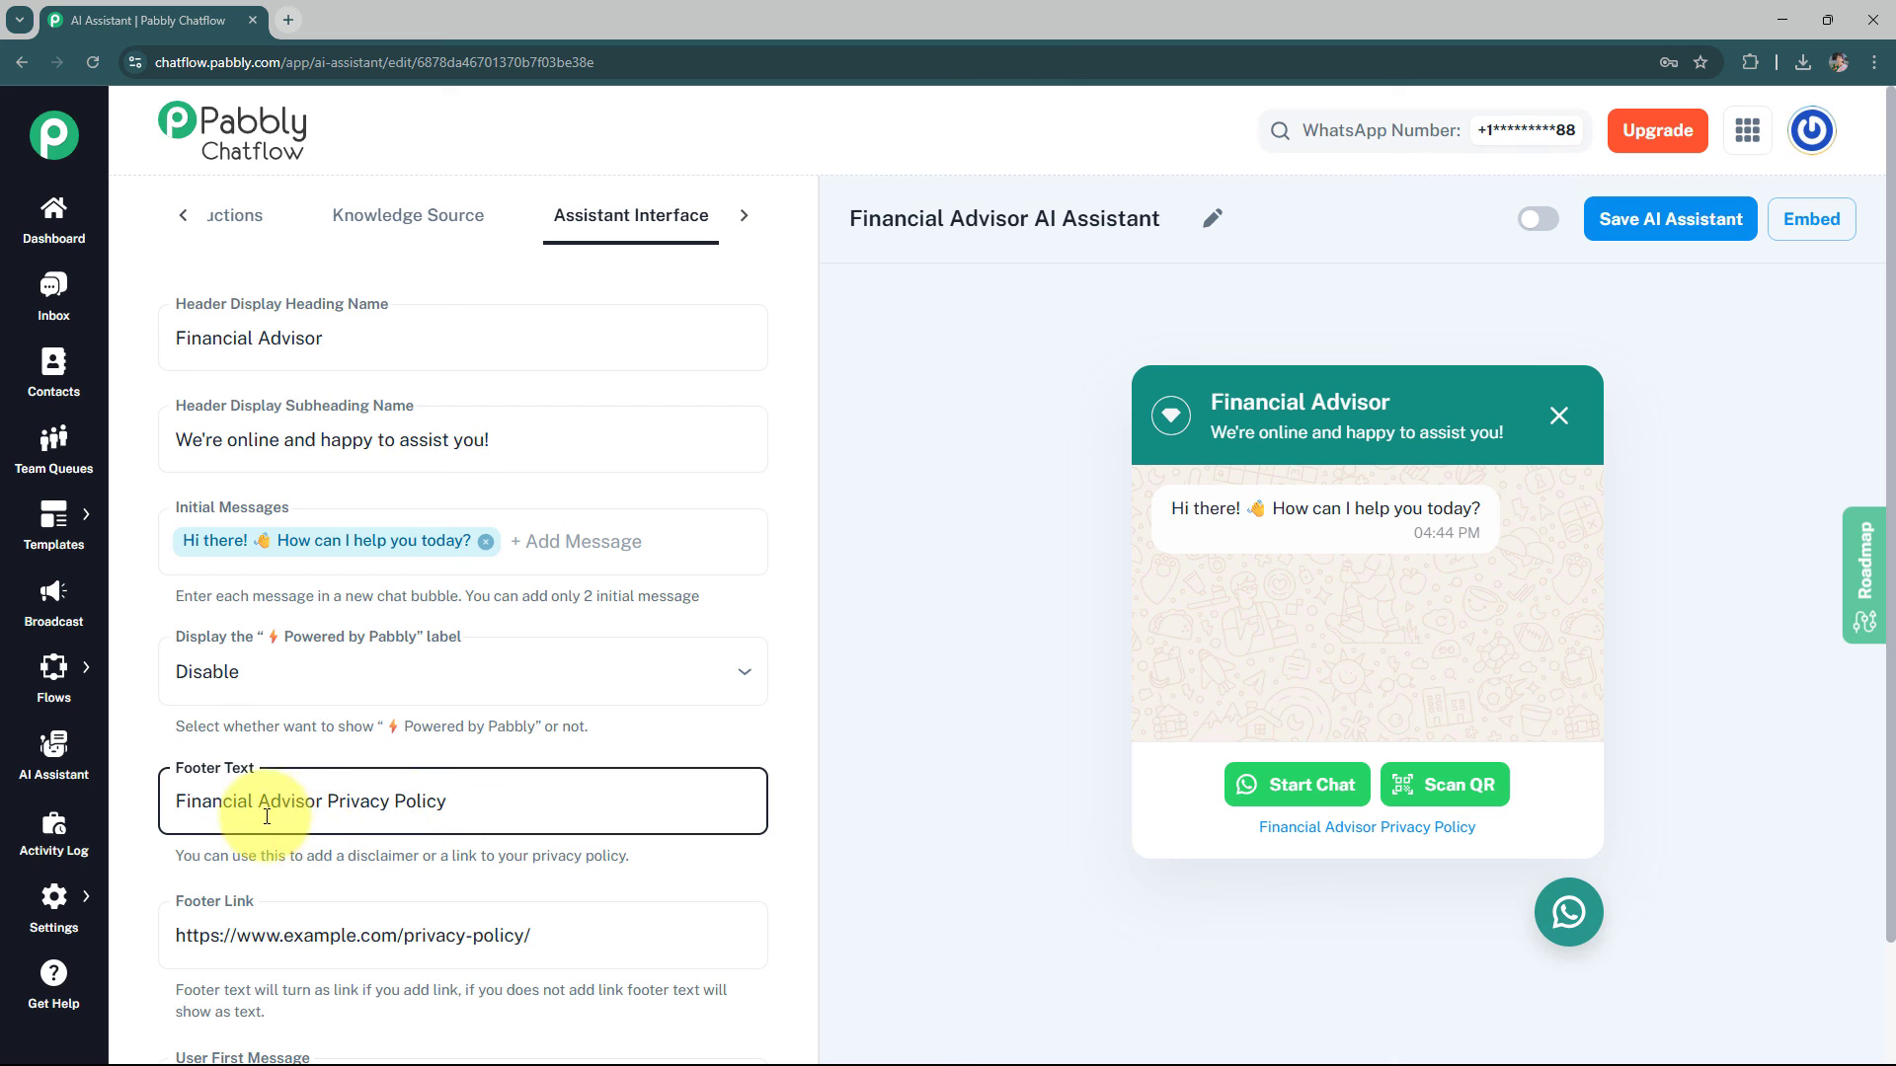
# Change the footer text to "Financial Advisory Privacy Policy"
pyautogui.press('Left')
pyautogui.write('y')
pyautogui.click(486, 800)
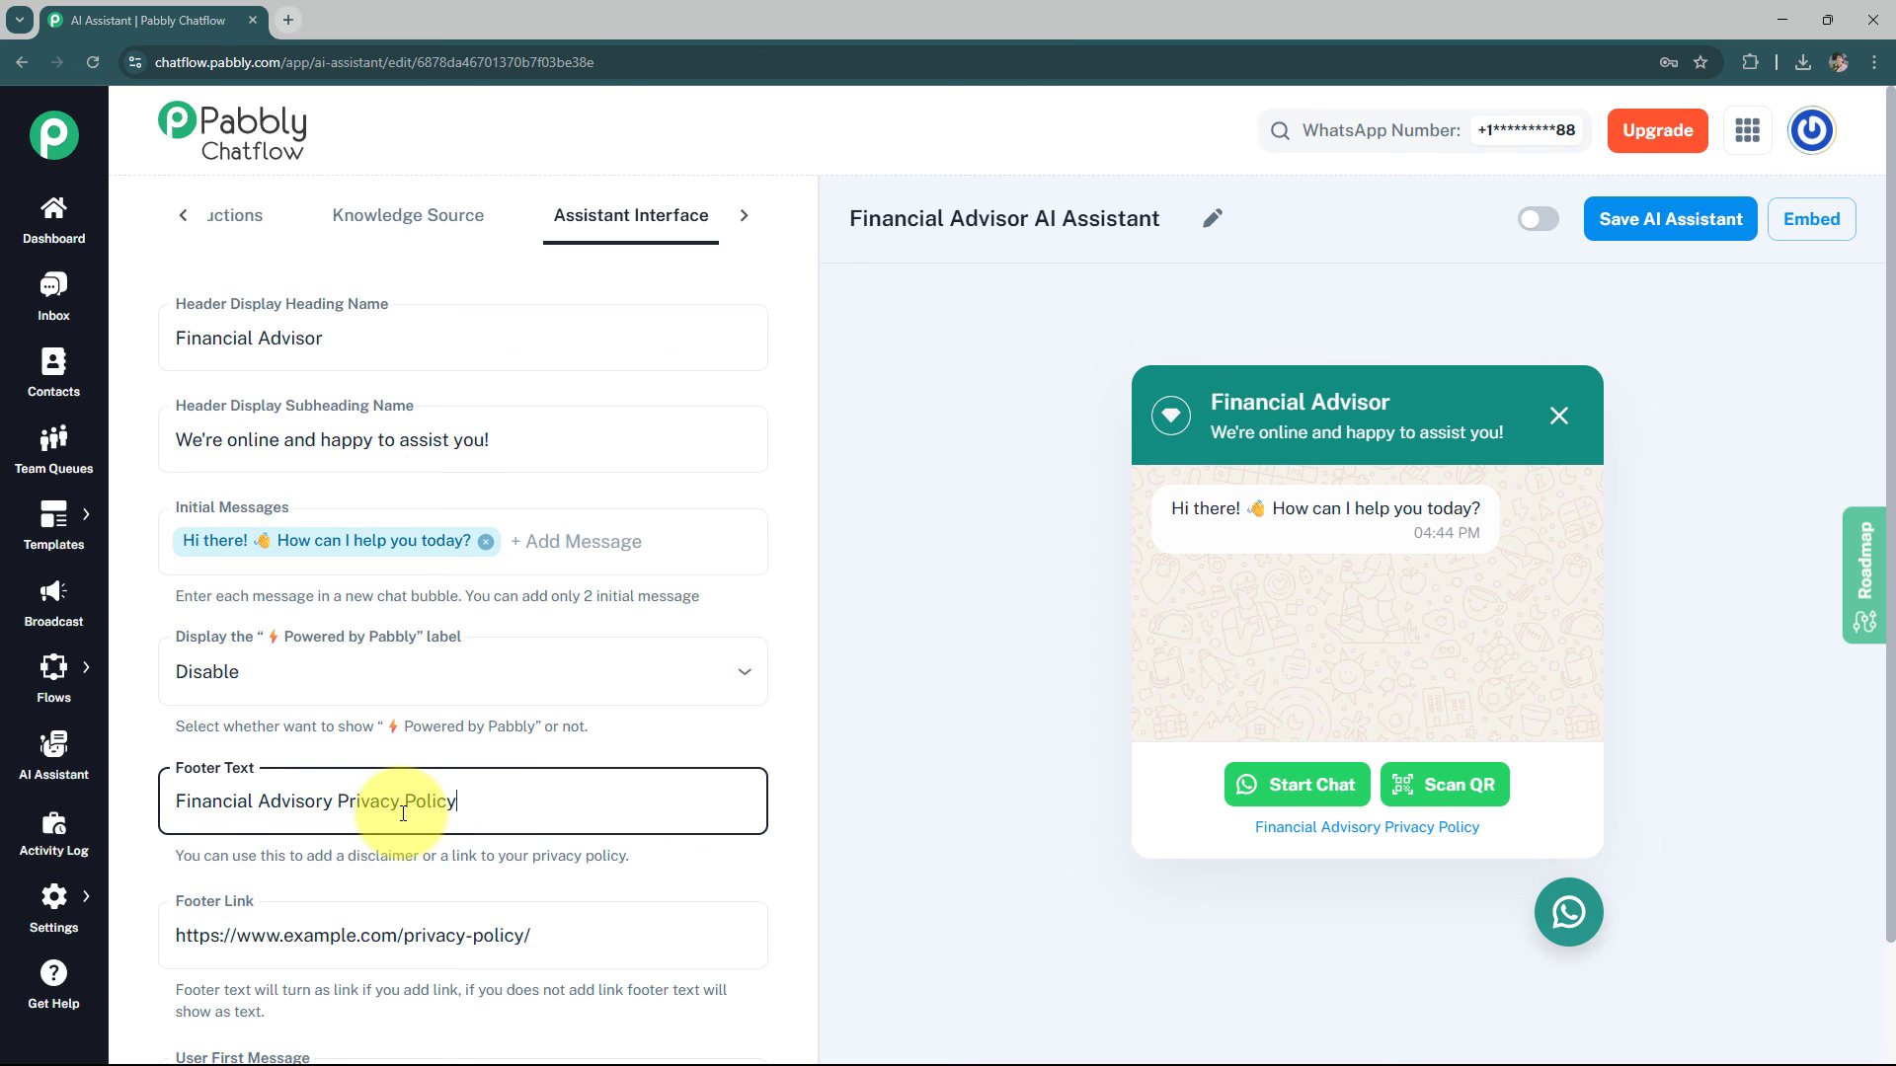
# Replace the user first message with "Hello"
pyautogui.scroll(-1, 489, 869)
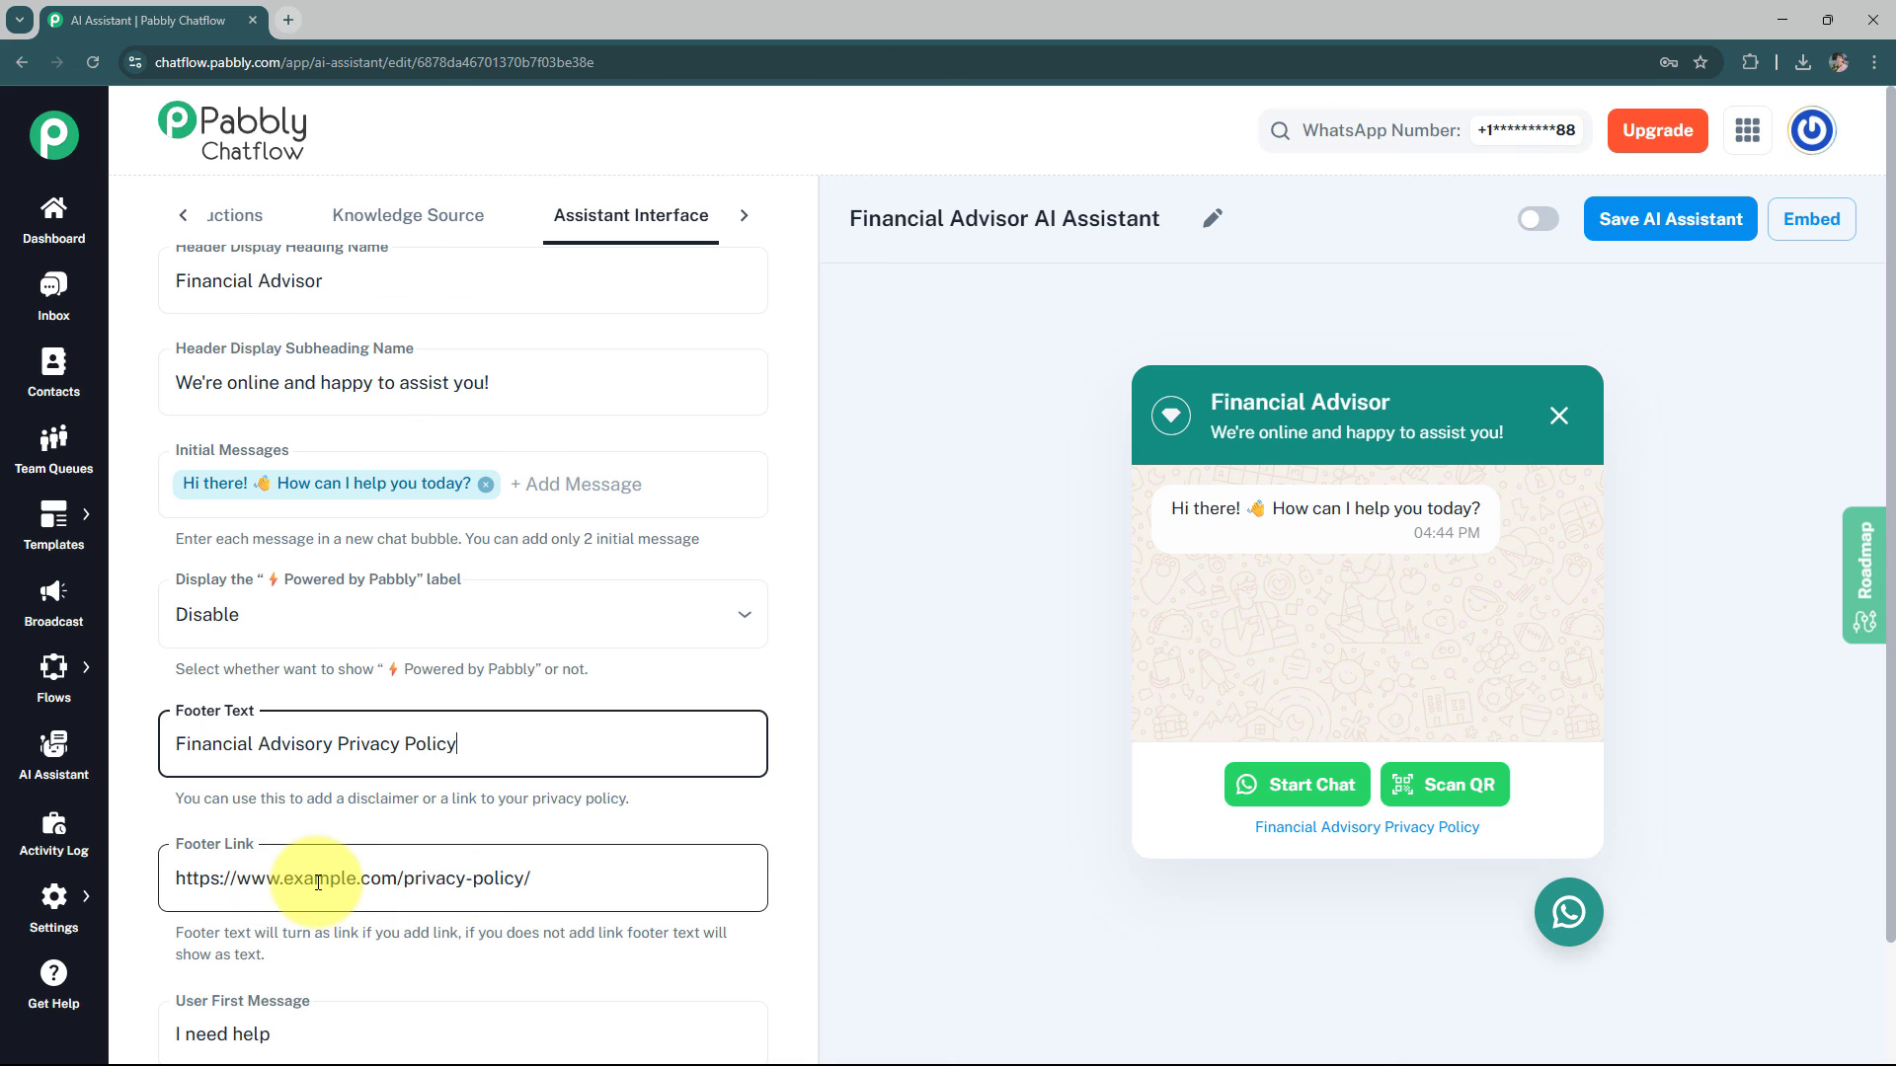
pyautogui.scroll(-2, 450, 864)
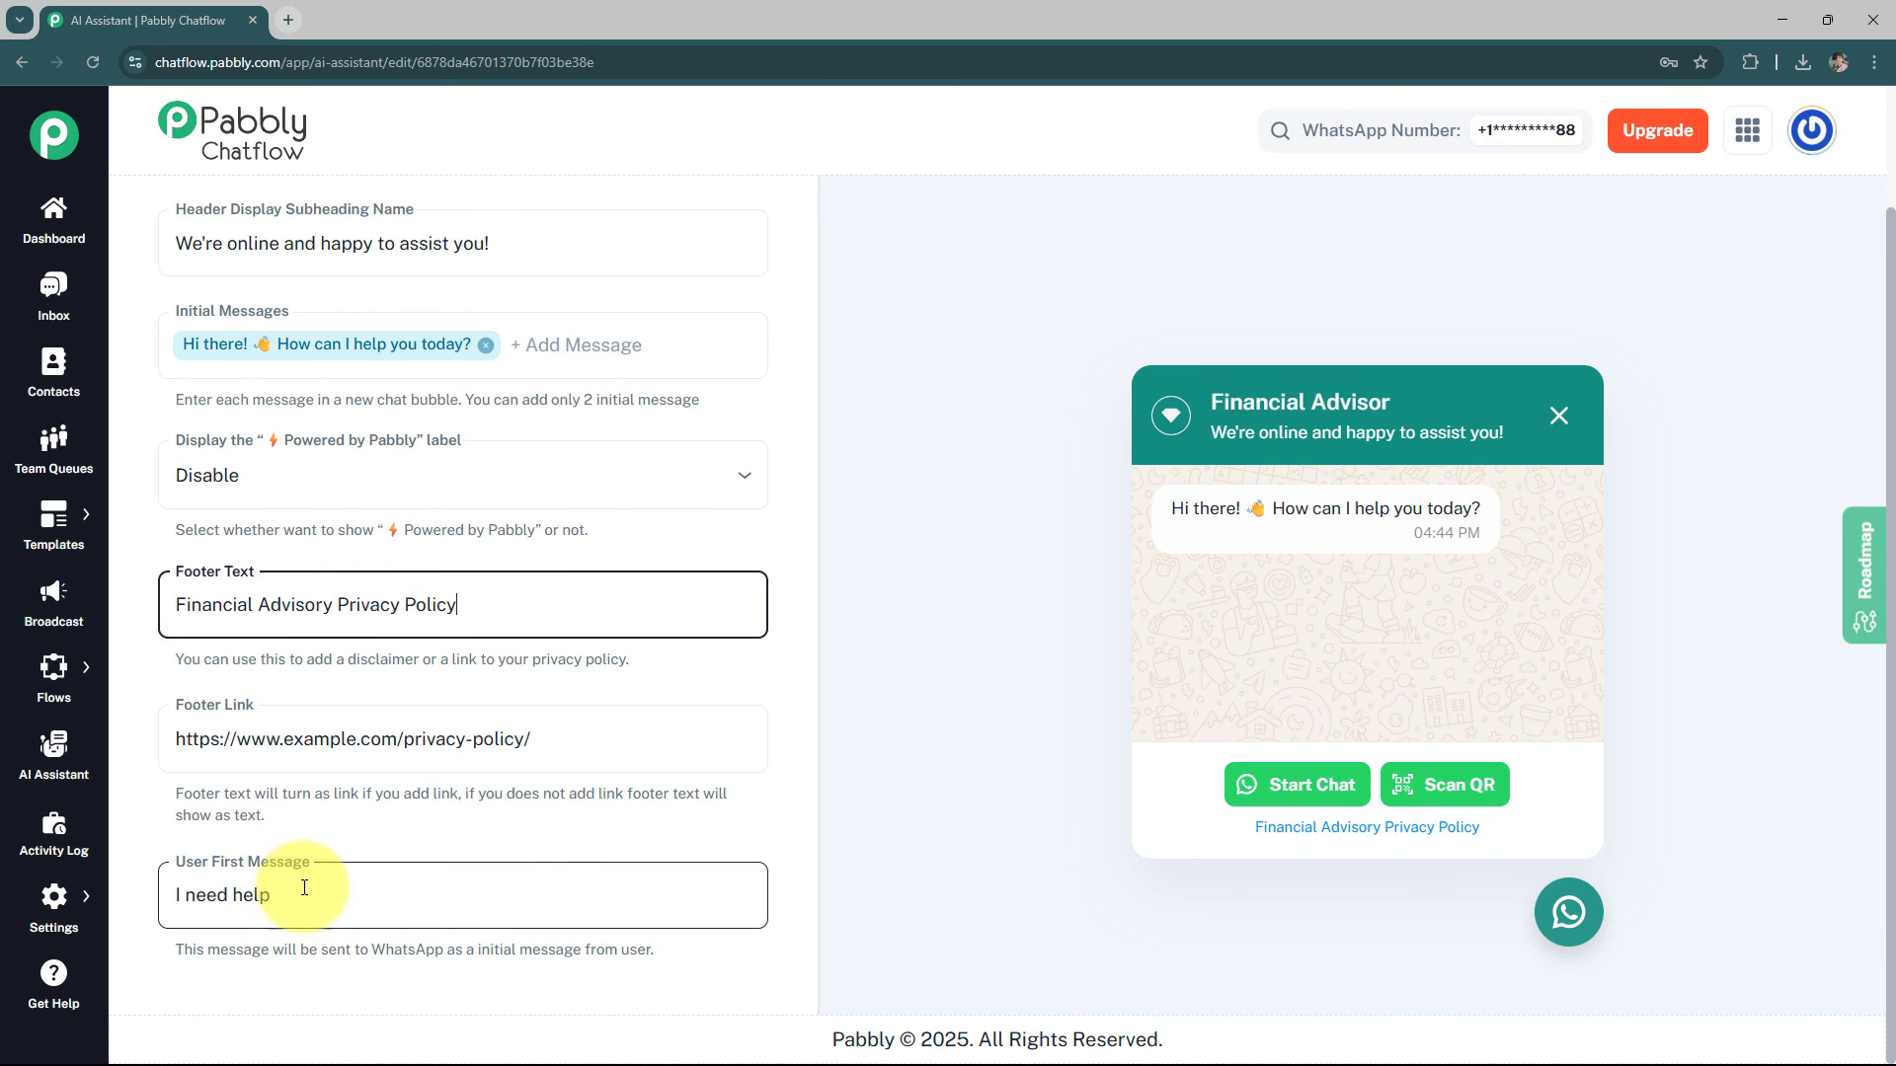
pyautogui.click(204, 897)
pyautogui.moveTo(272, 897); pyautogui.dragTo(163, 901)
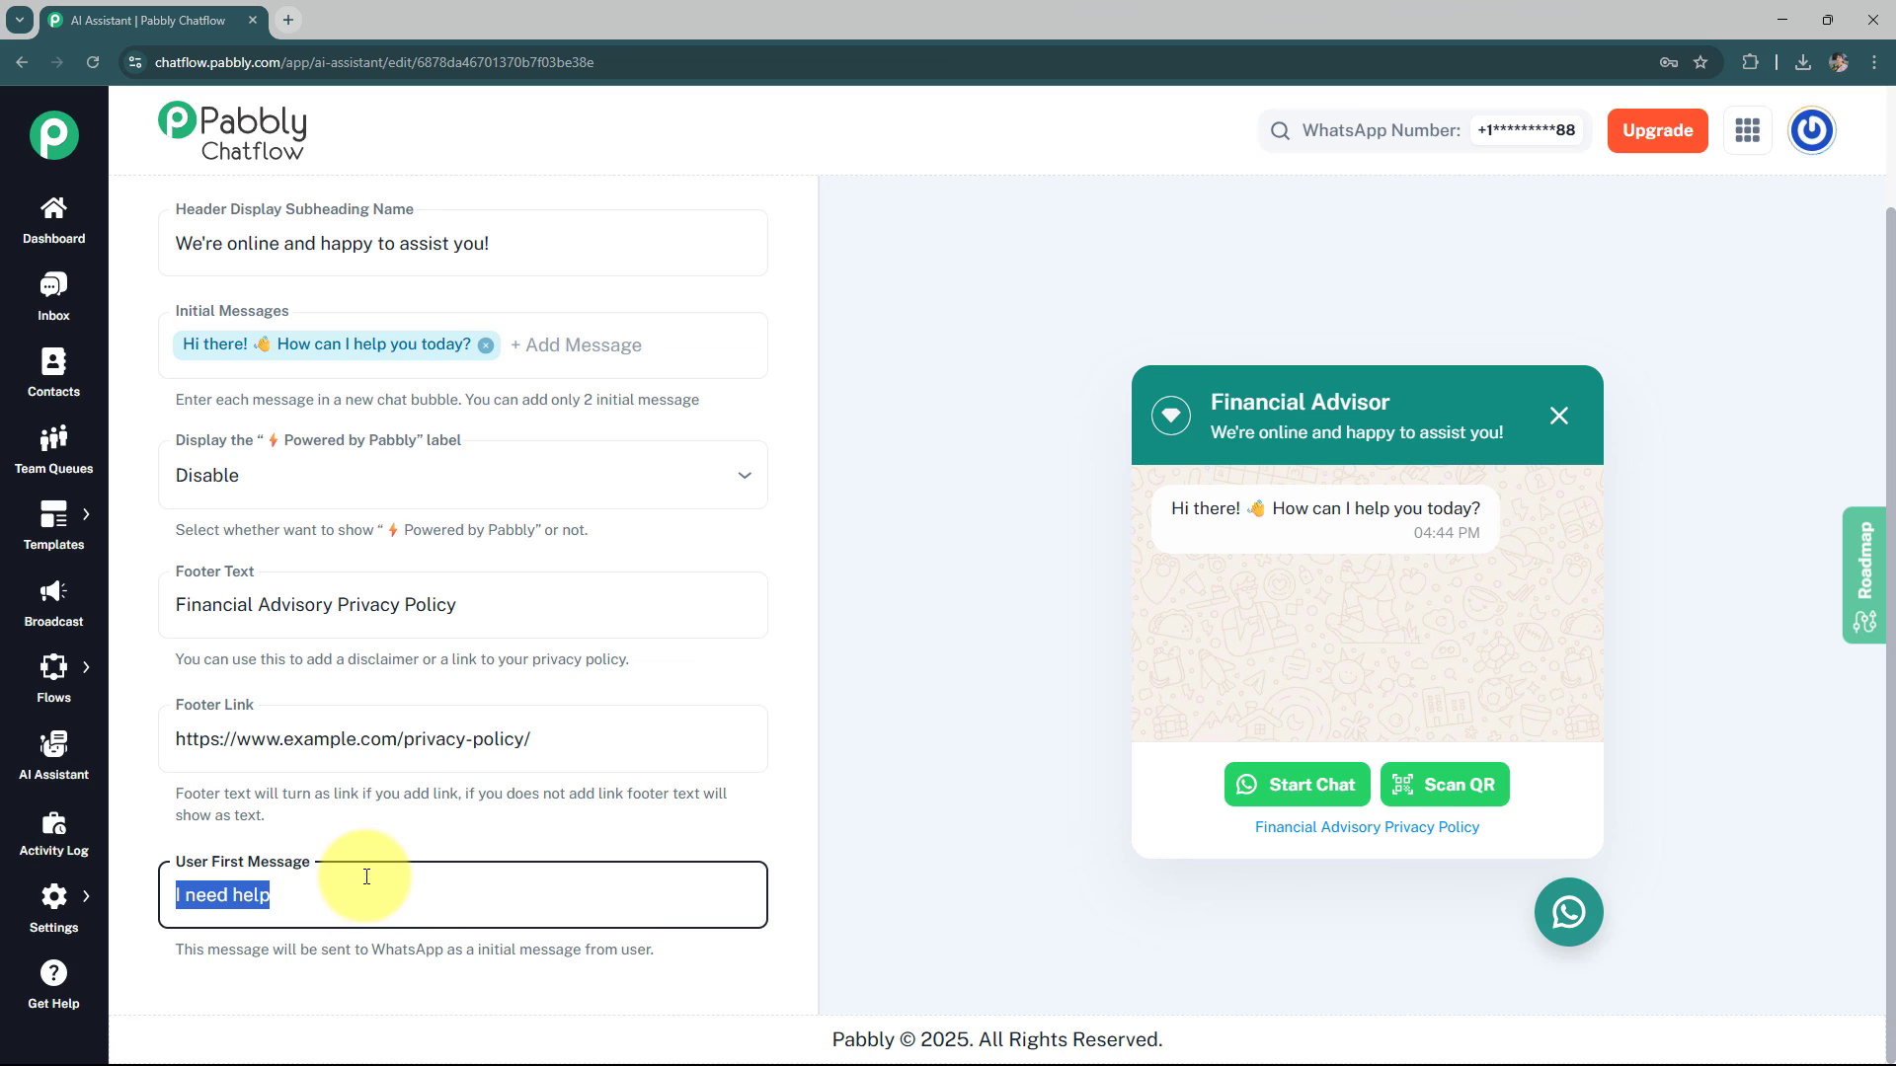
pyautogui.write('H')
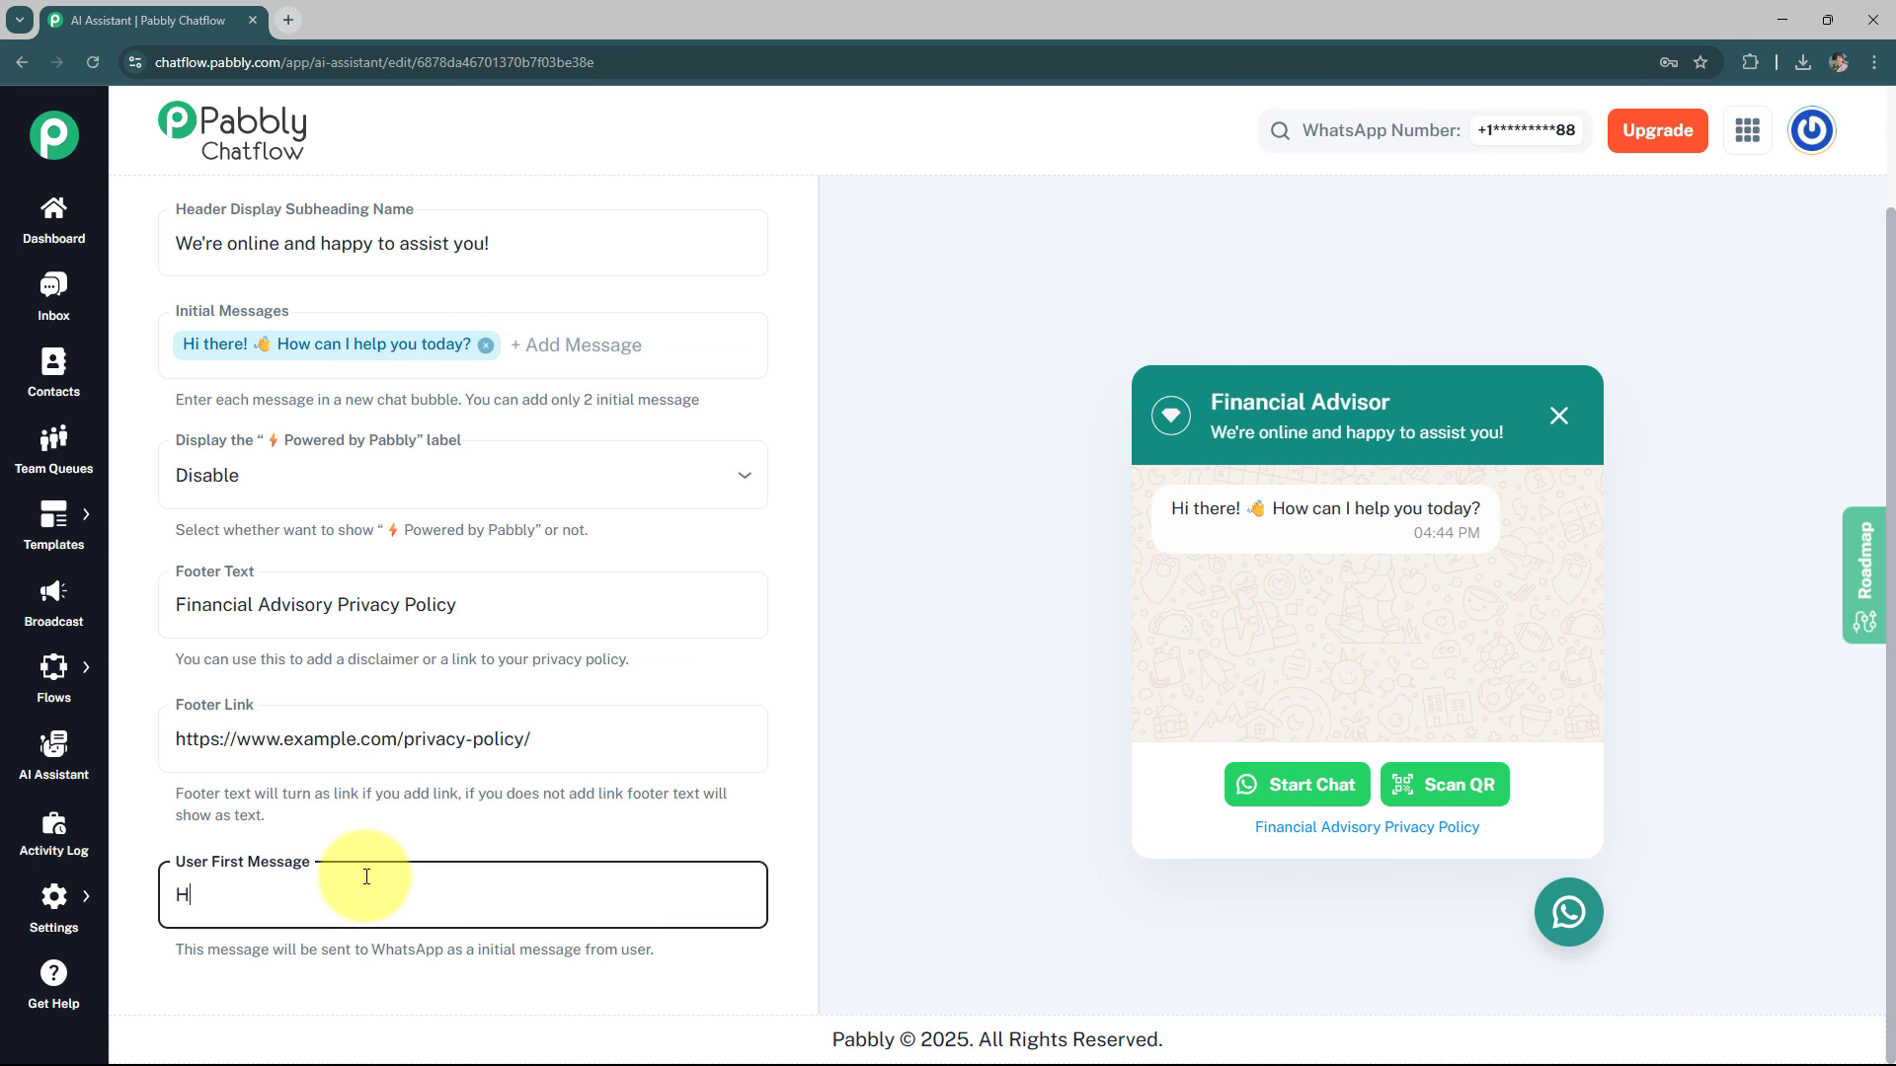
pyautogui.write('ello')
# Open the chat widget's Styling settings
pyautogui.scroll(1, 444, 833)
pyautogui.scroll(2, 619, 409)
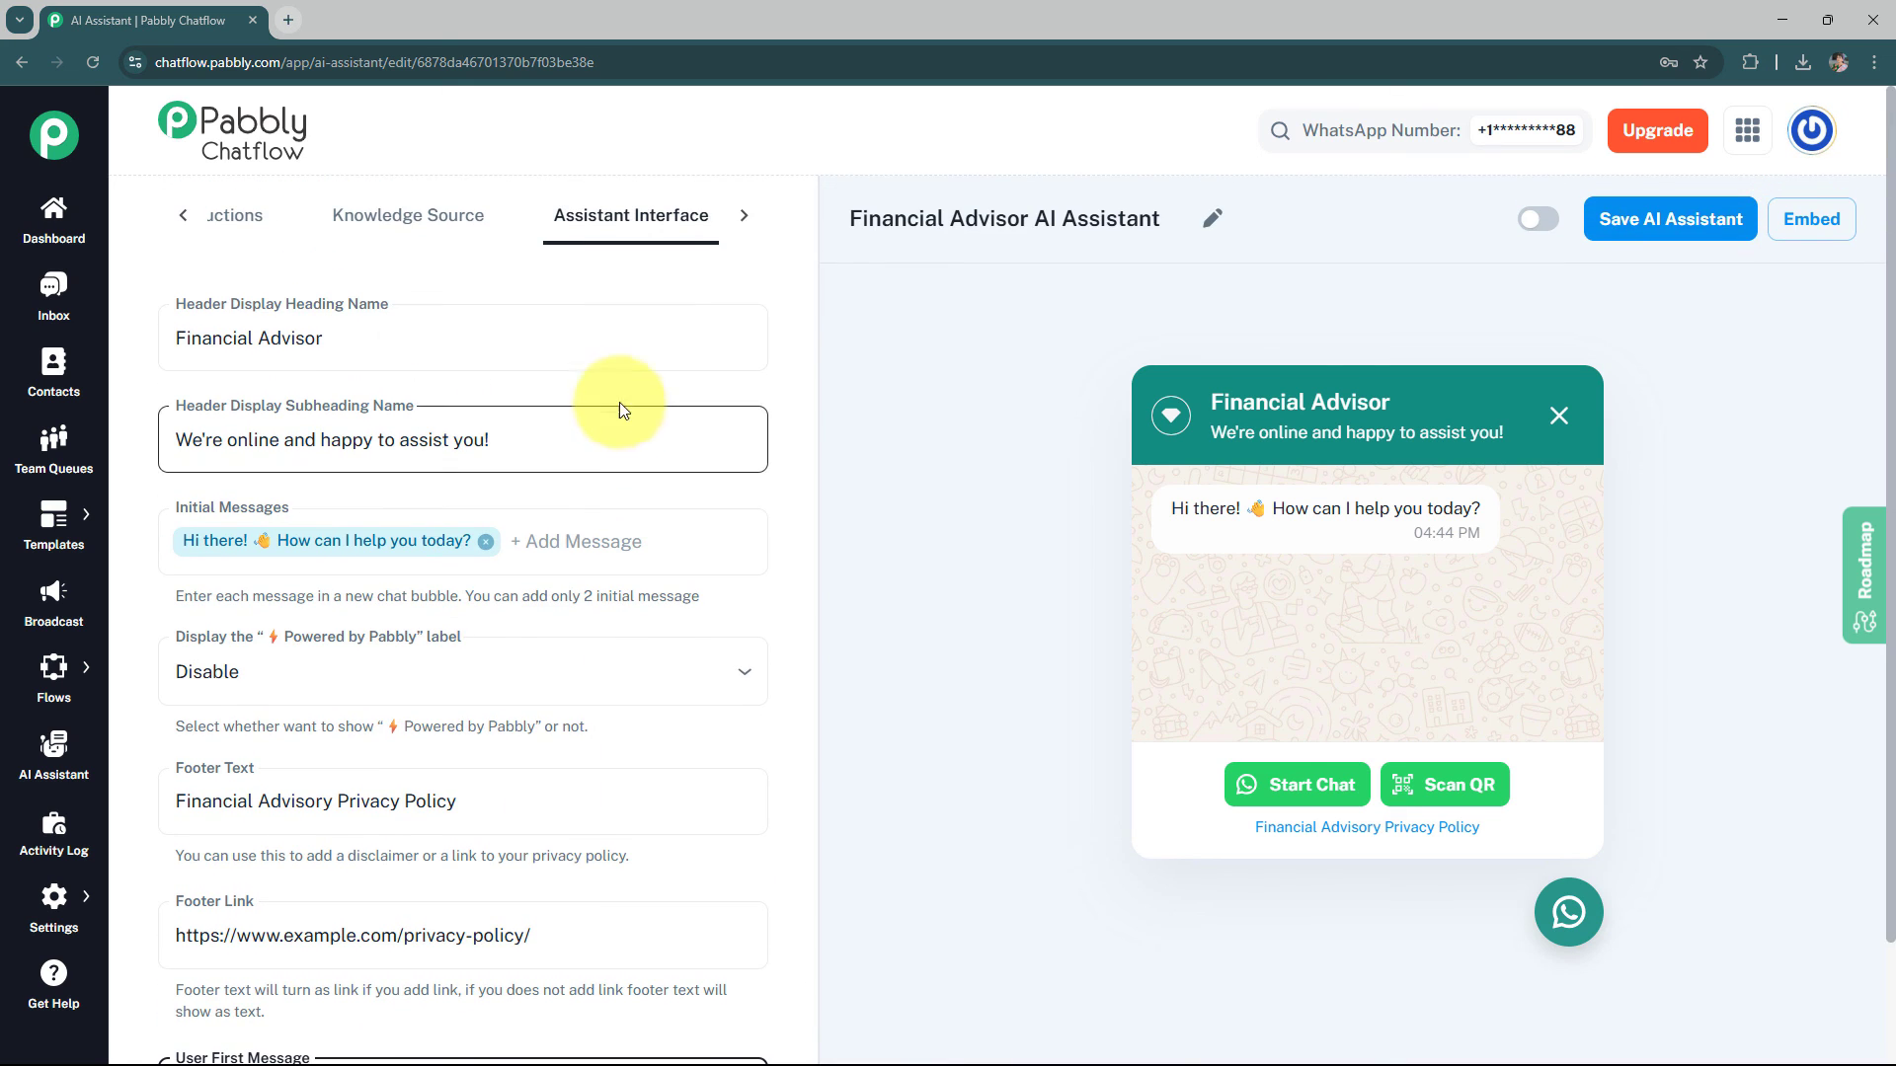
pyautogui.click(744, 216)
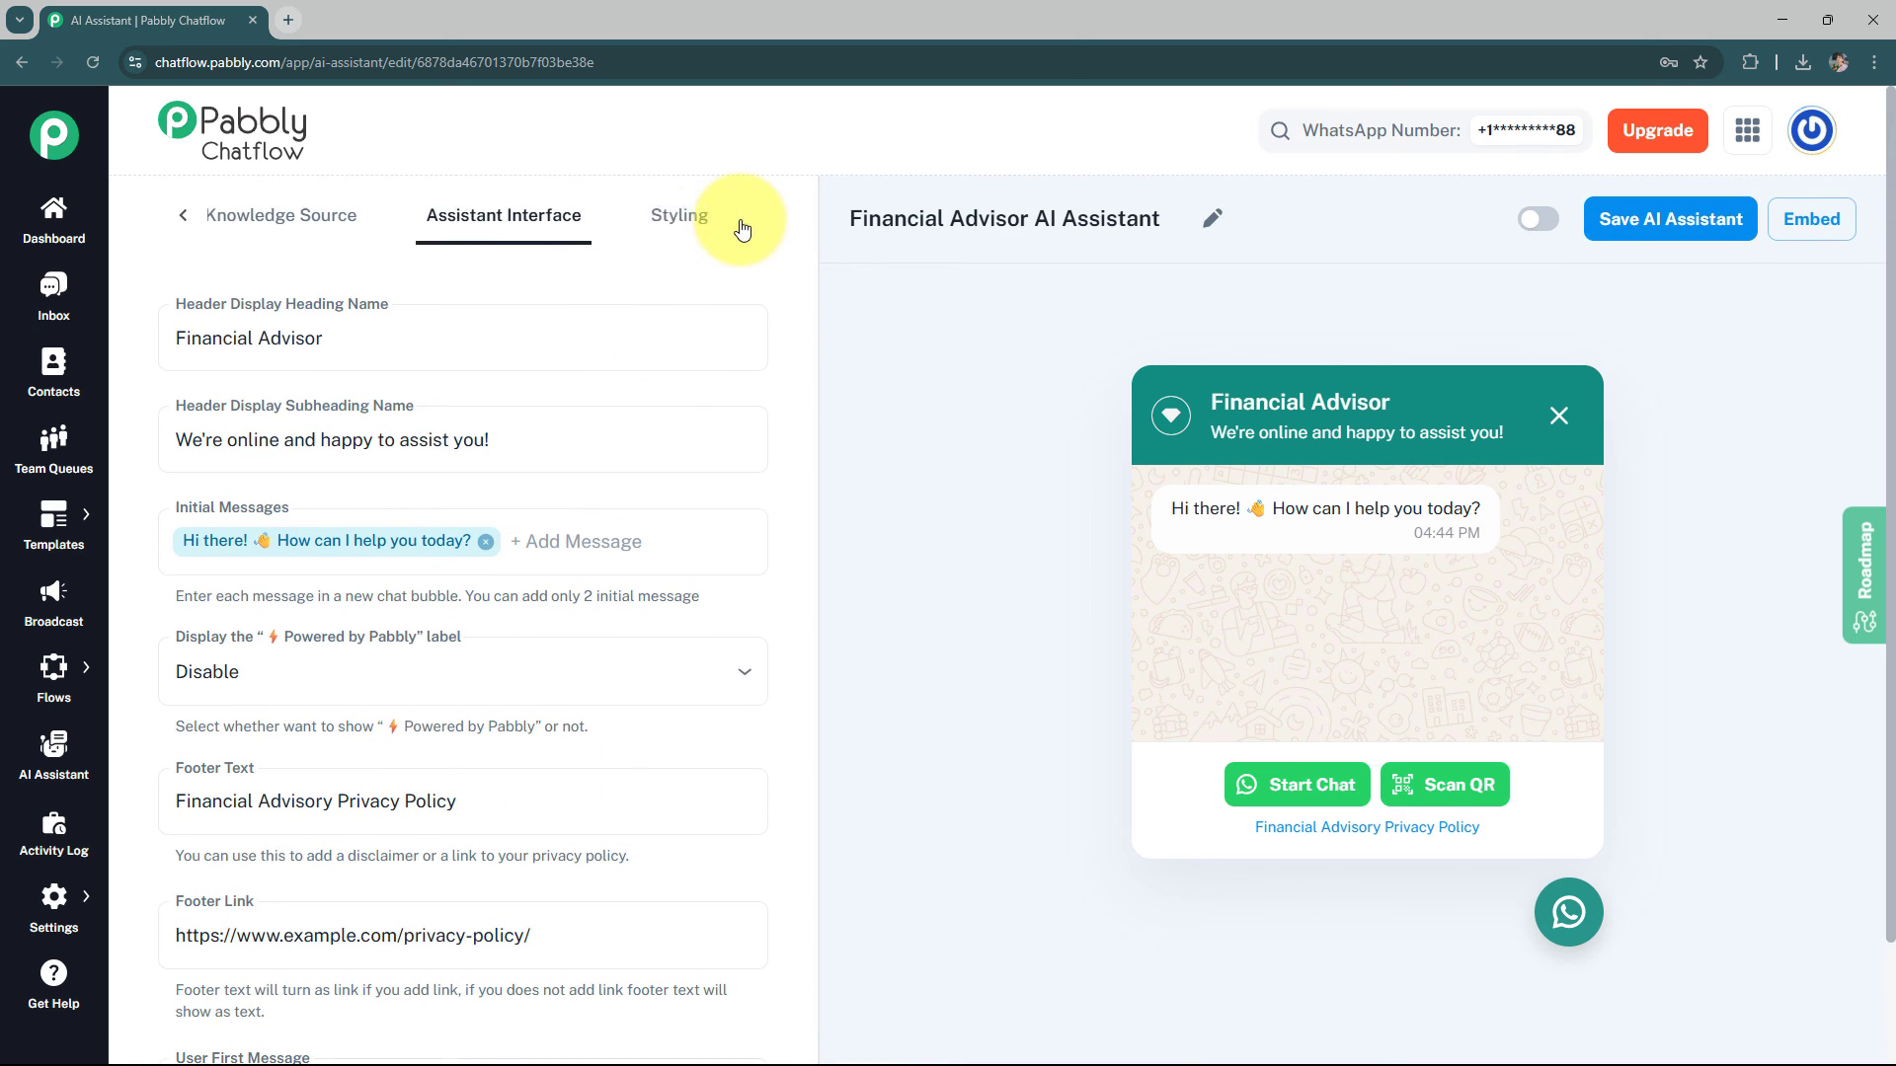
pyautogui.click(660, 227)
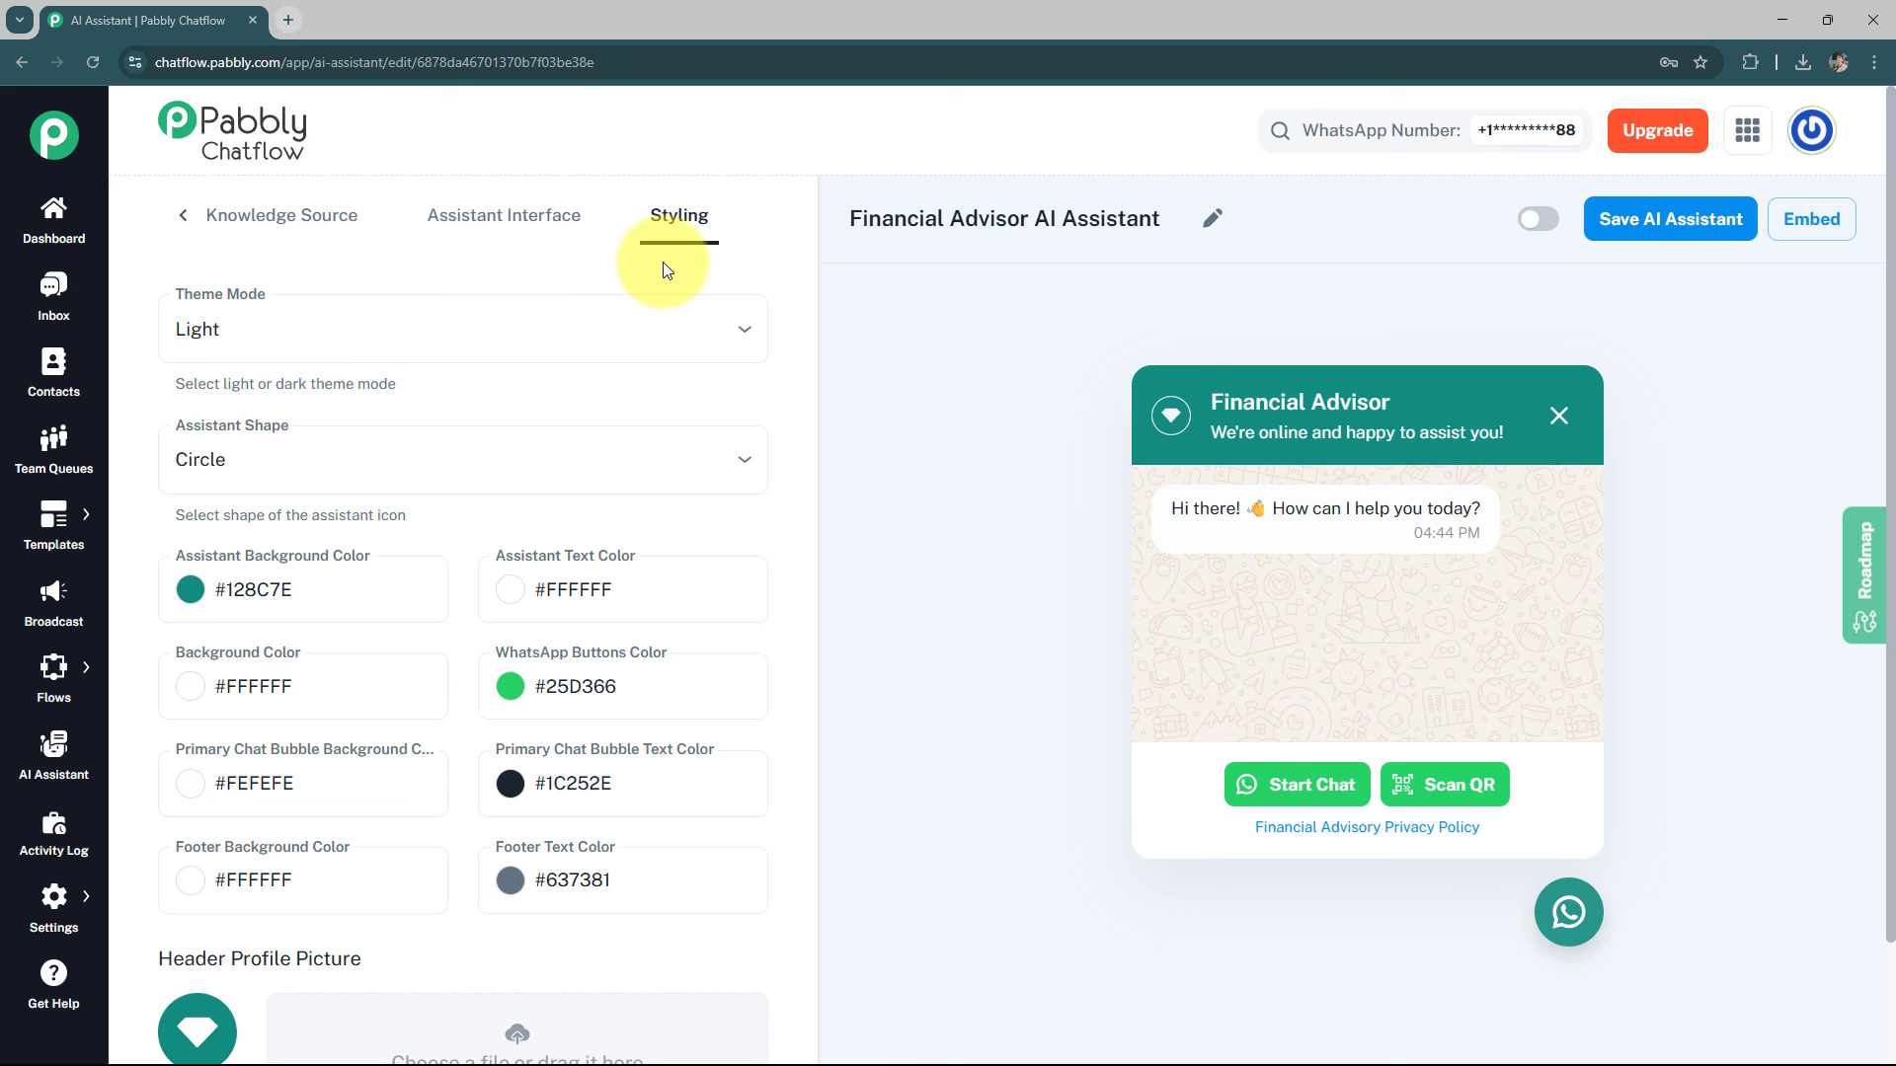
# Switch the theme mode to Dark and back to Light
pyautogui.click(359, 352)
pyautogui.click(296, 434)
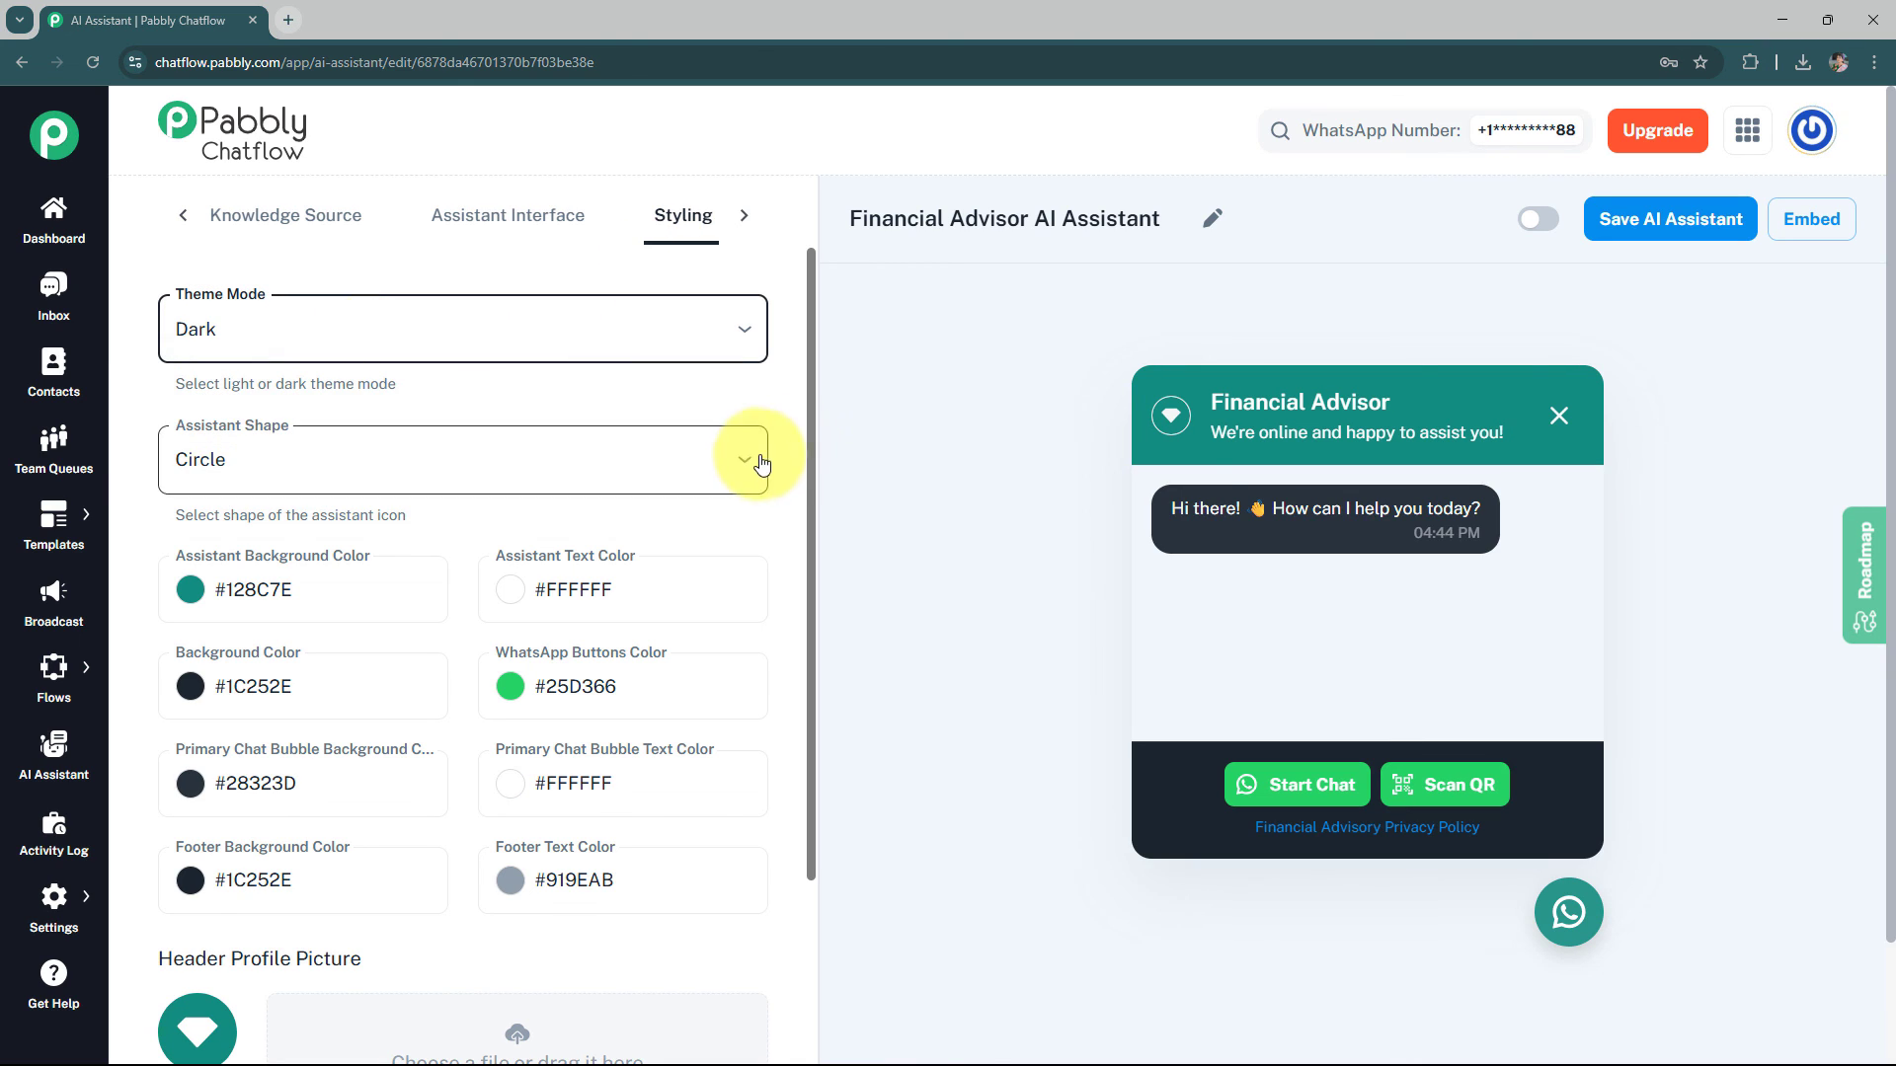
pyautogui.click(635, 329)
pyautogui.click(543, 404)
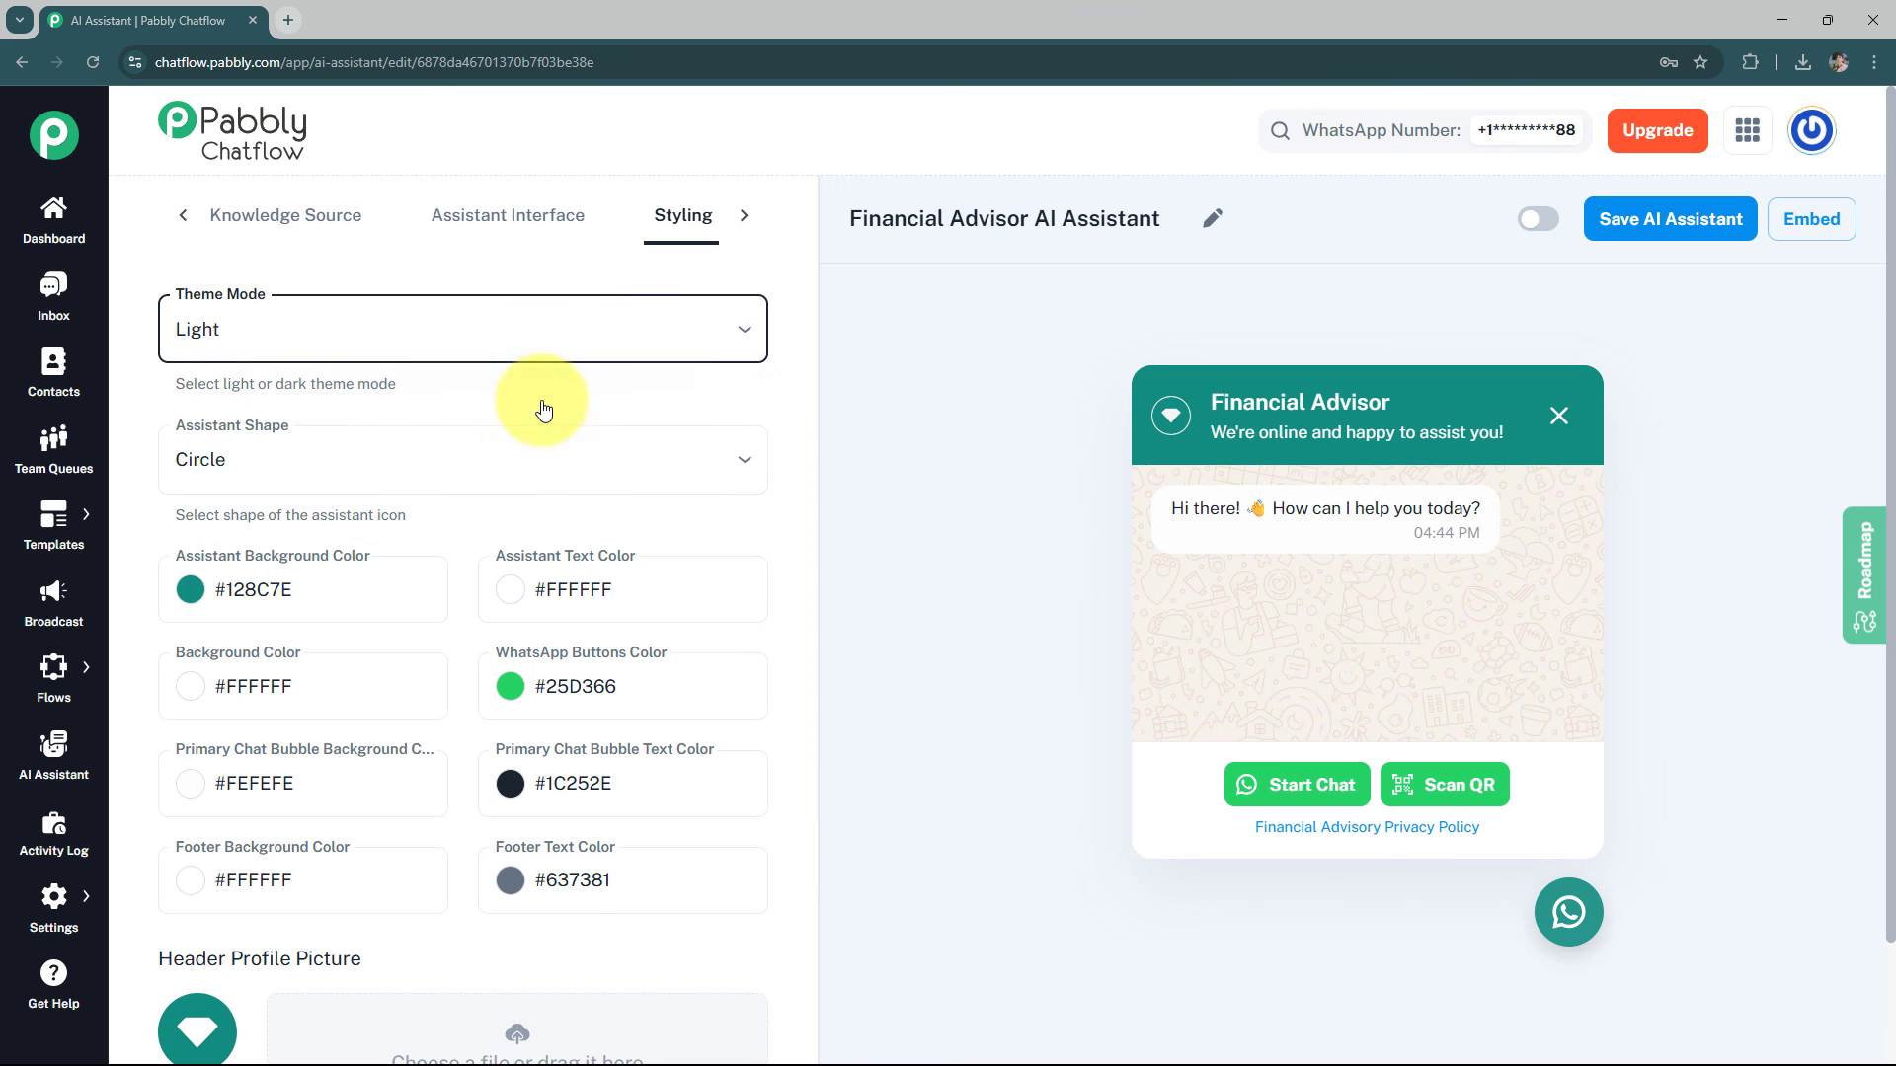
# Review the assistant shape options and the remaining colour and picture styling settings
pyautogui.click(324, 474)
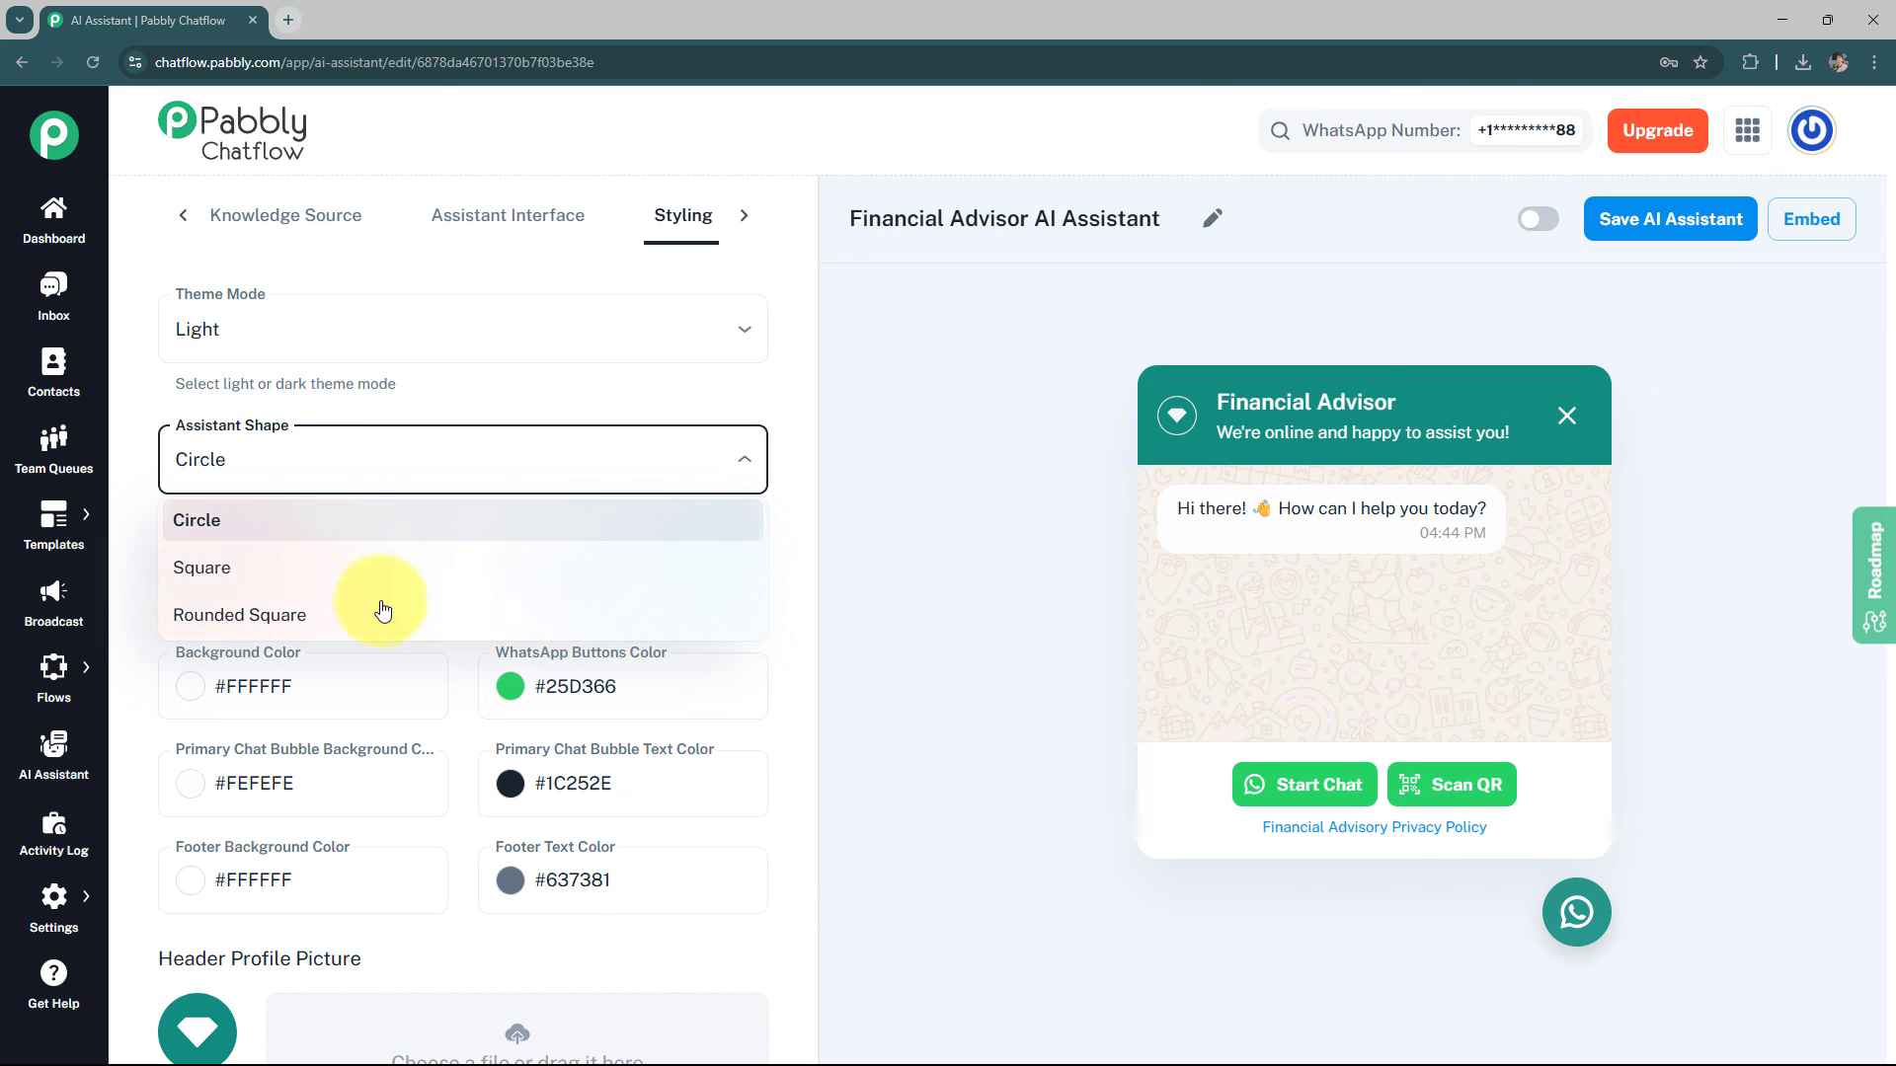
pyautogui.click(815, 527)
pyautogui.scroll(-2, 326, 474)
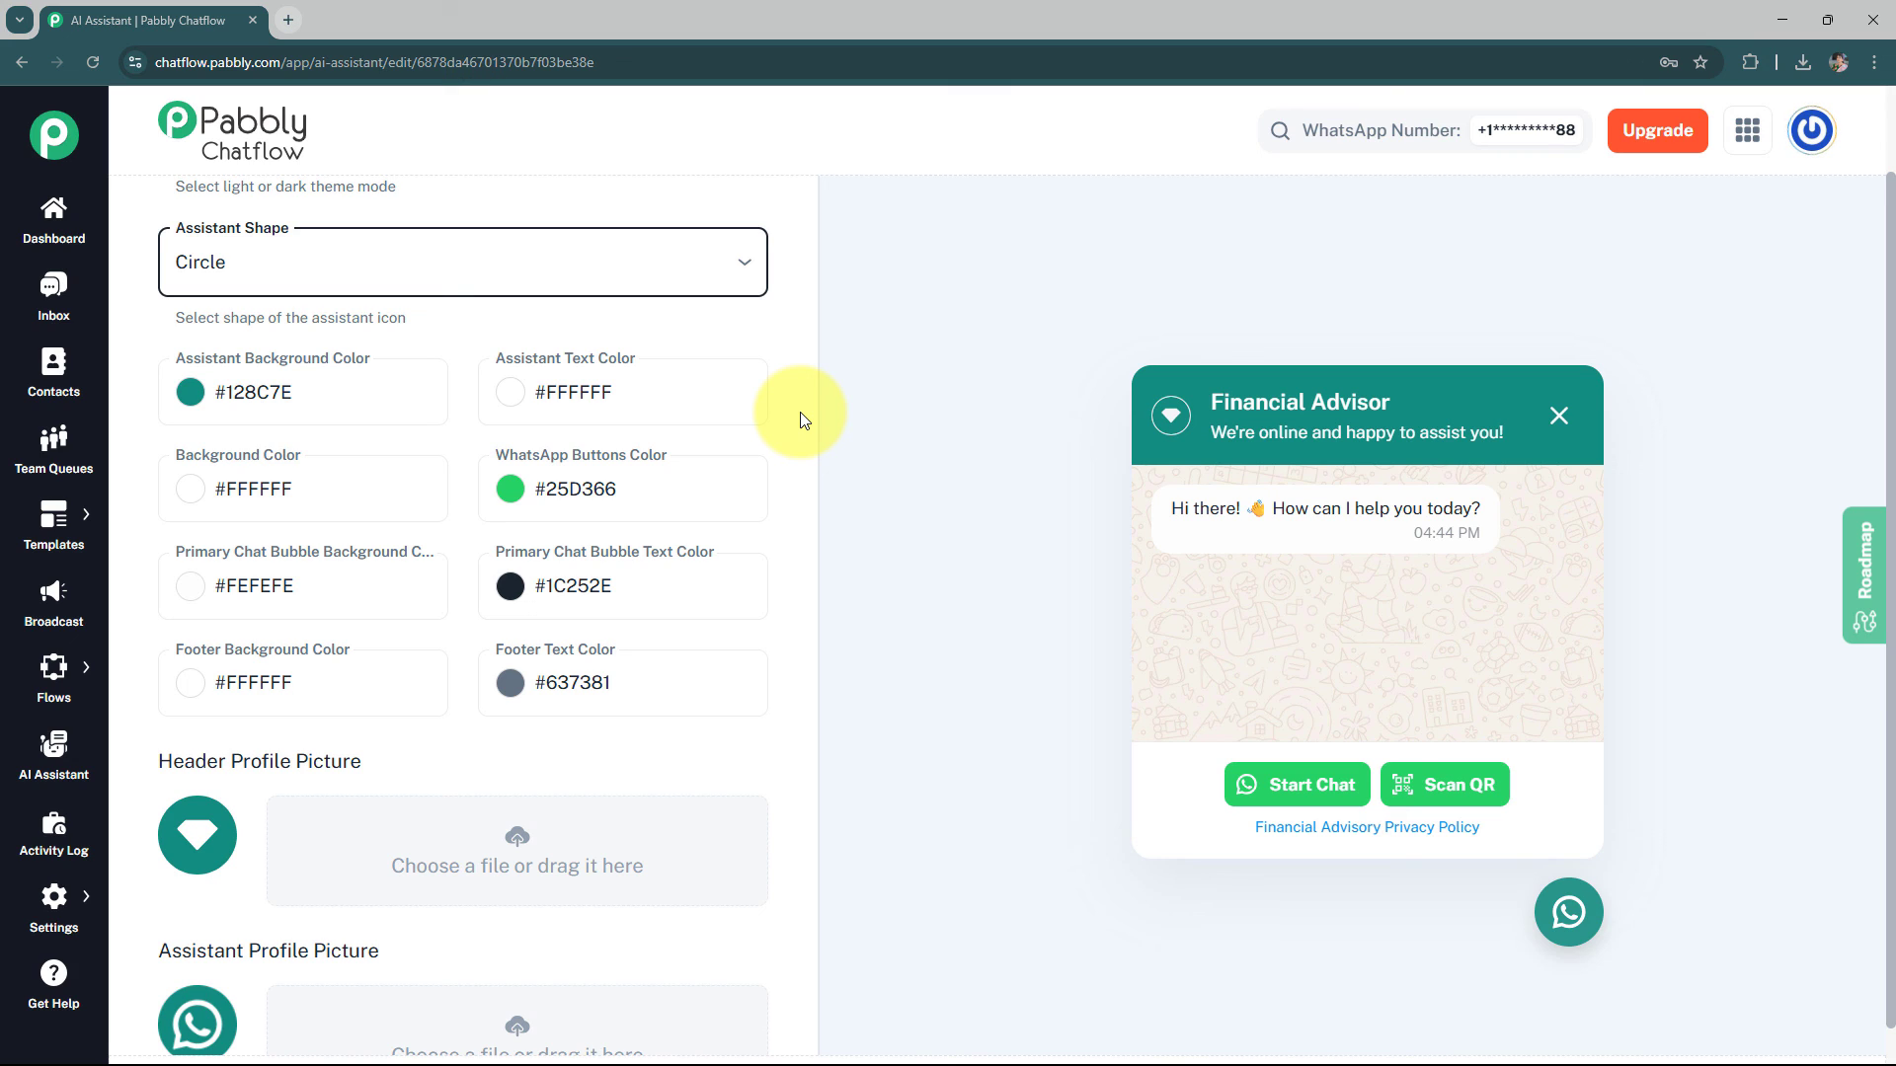
pyautogui.scroll(-2, 803, 424)
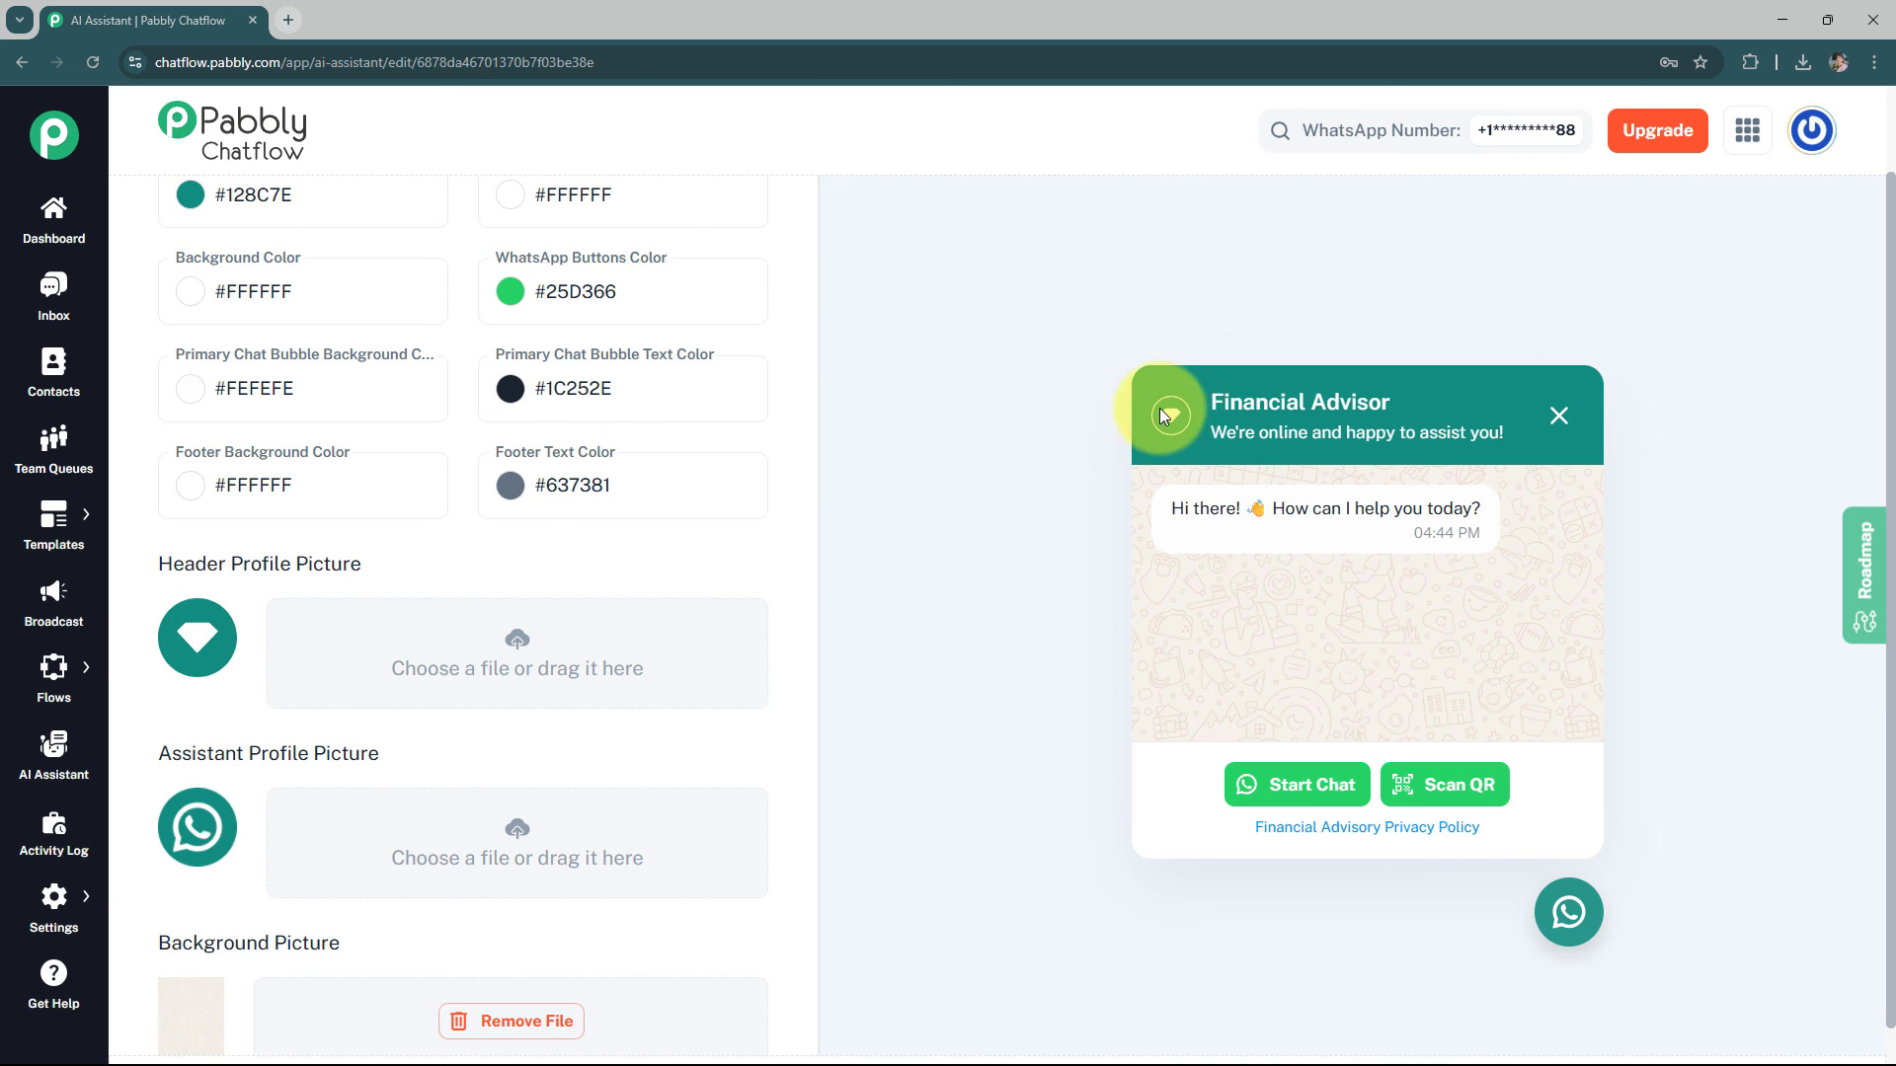
pyautogui.scroll(-1, 283, 773)
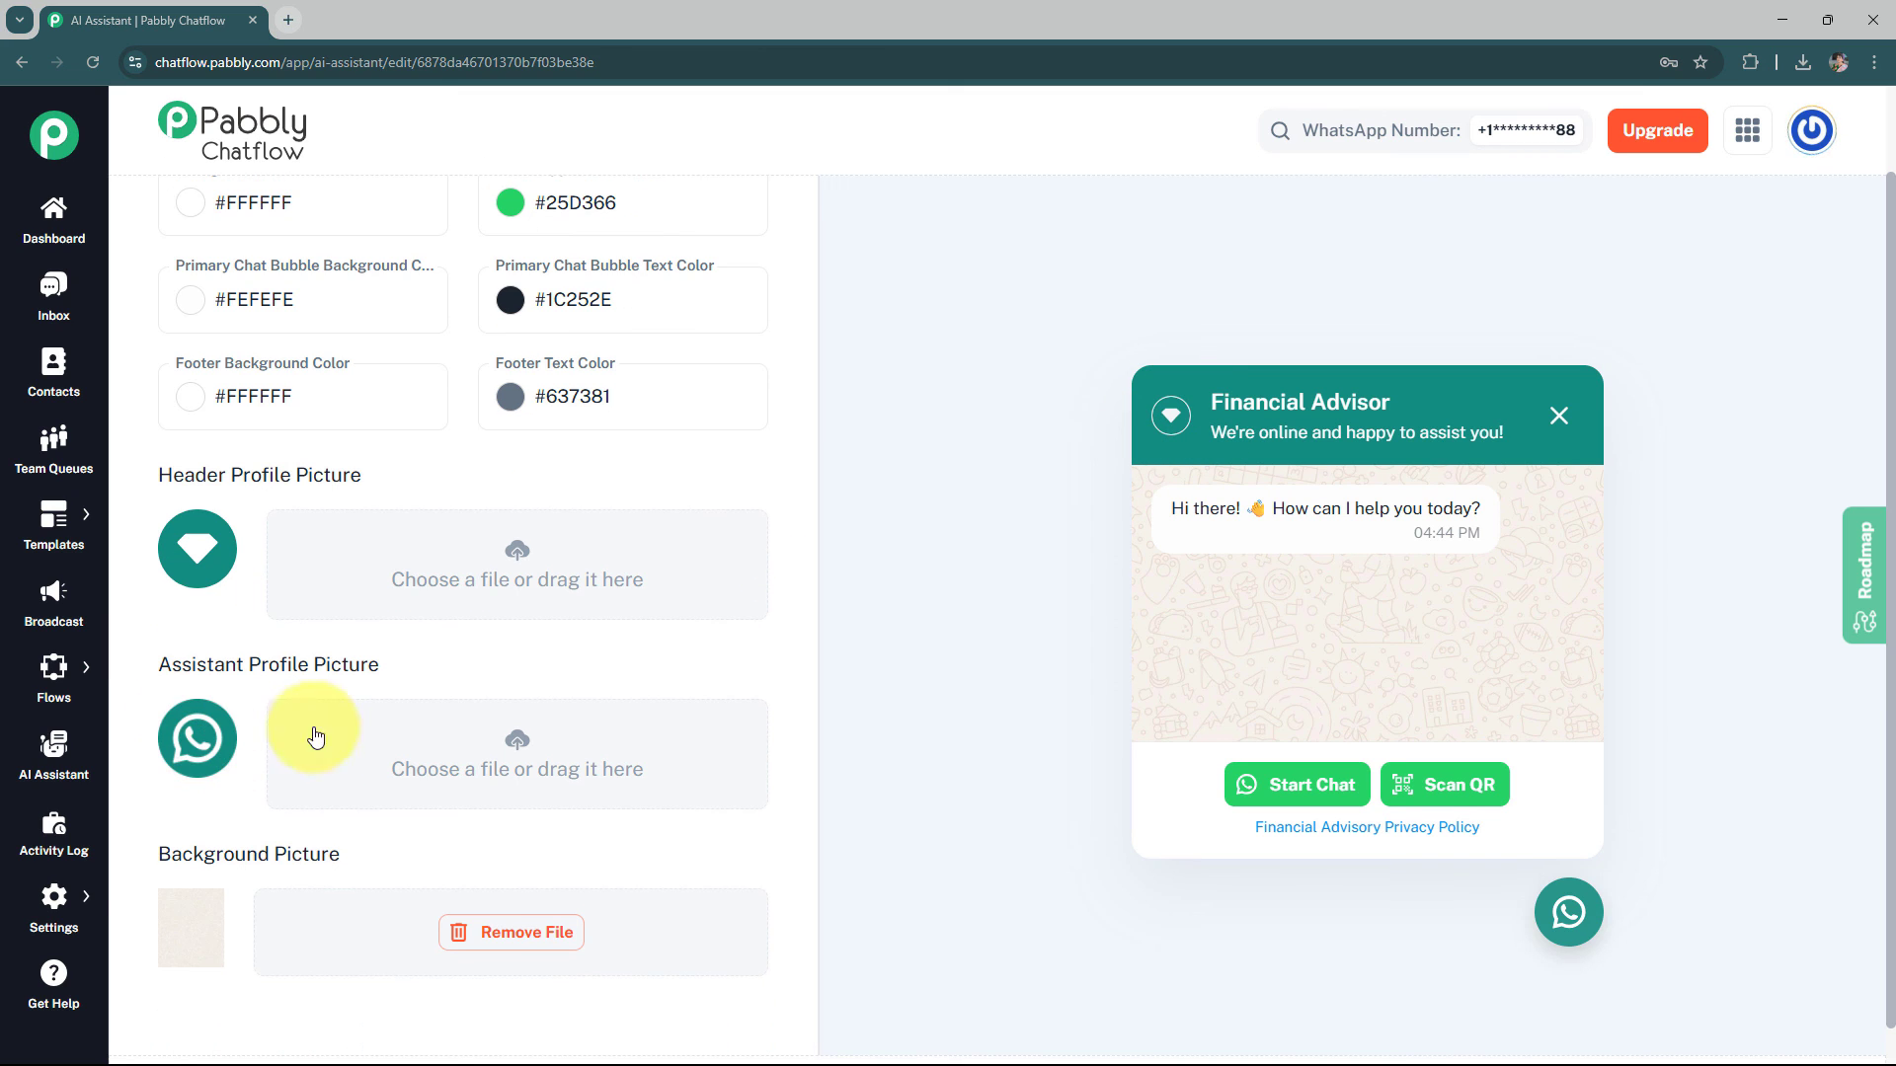
pyautogui.scroll(-1, 287, 736)
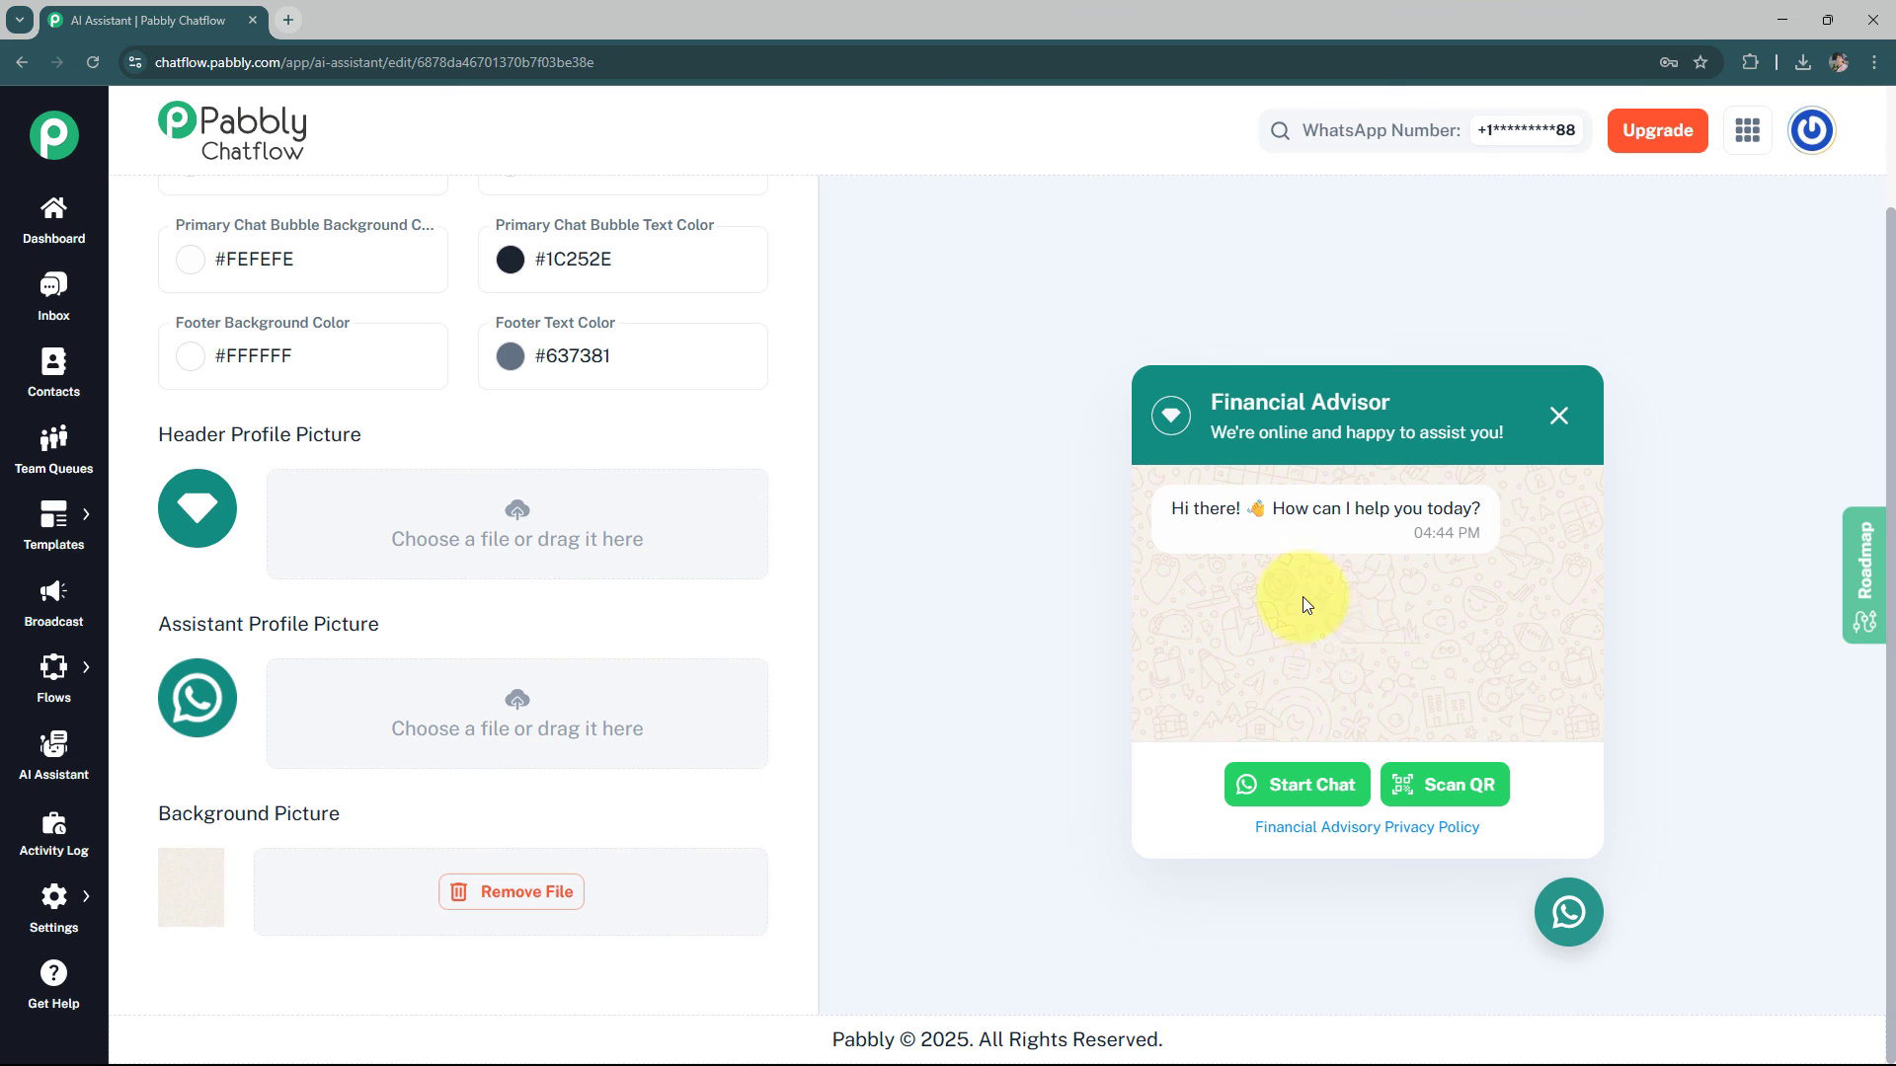
pyautogui.scroll(5, 893, 635)
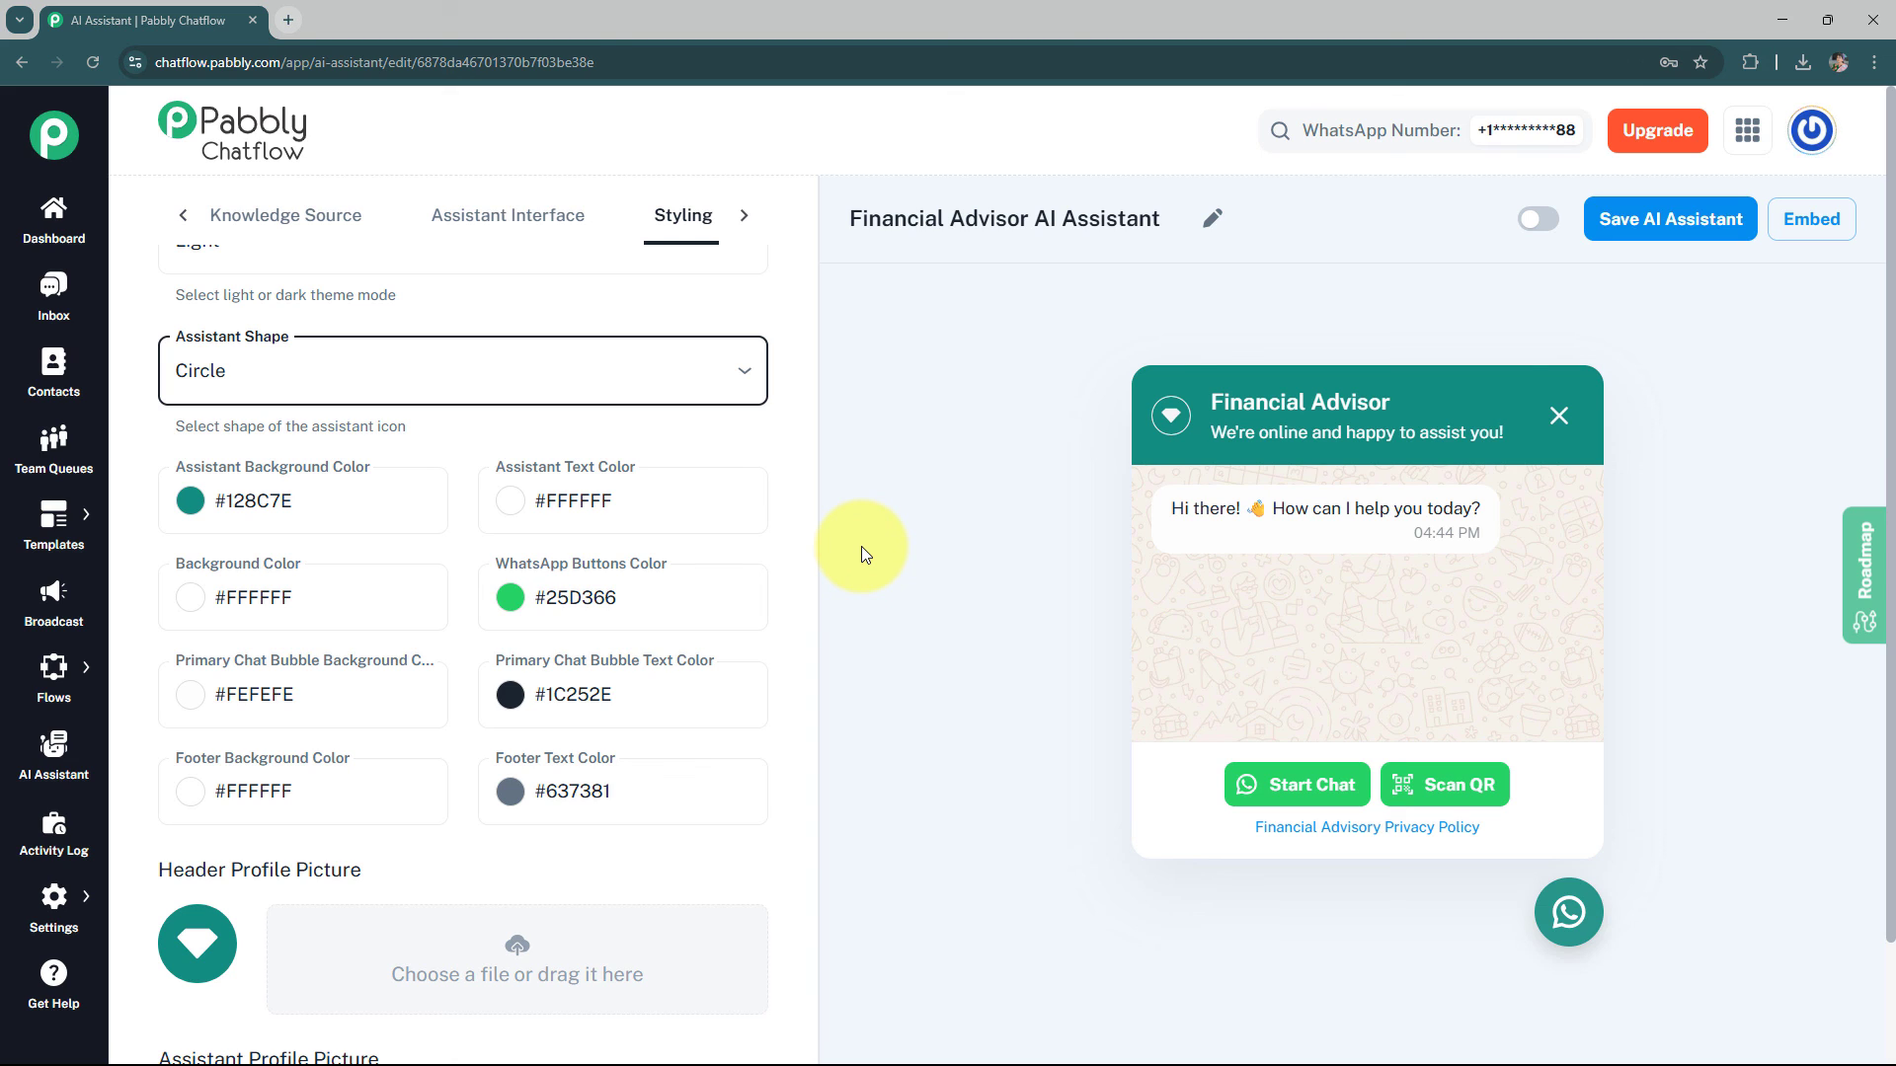
pyautogui.scroll(1, 782, 311)
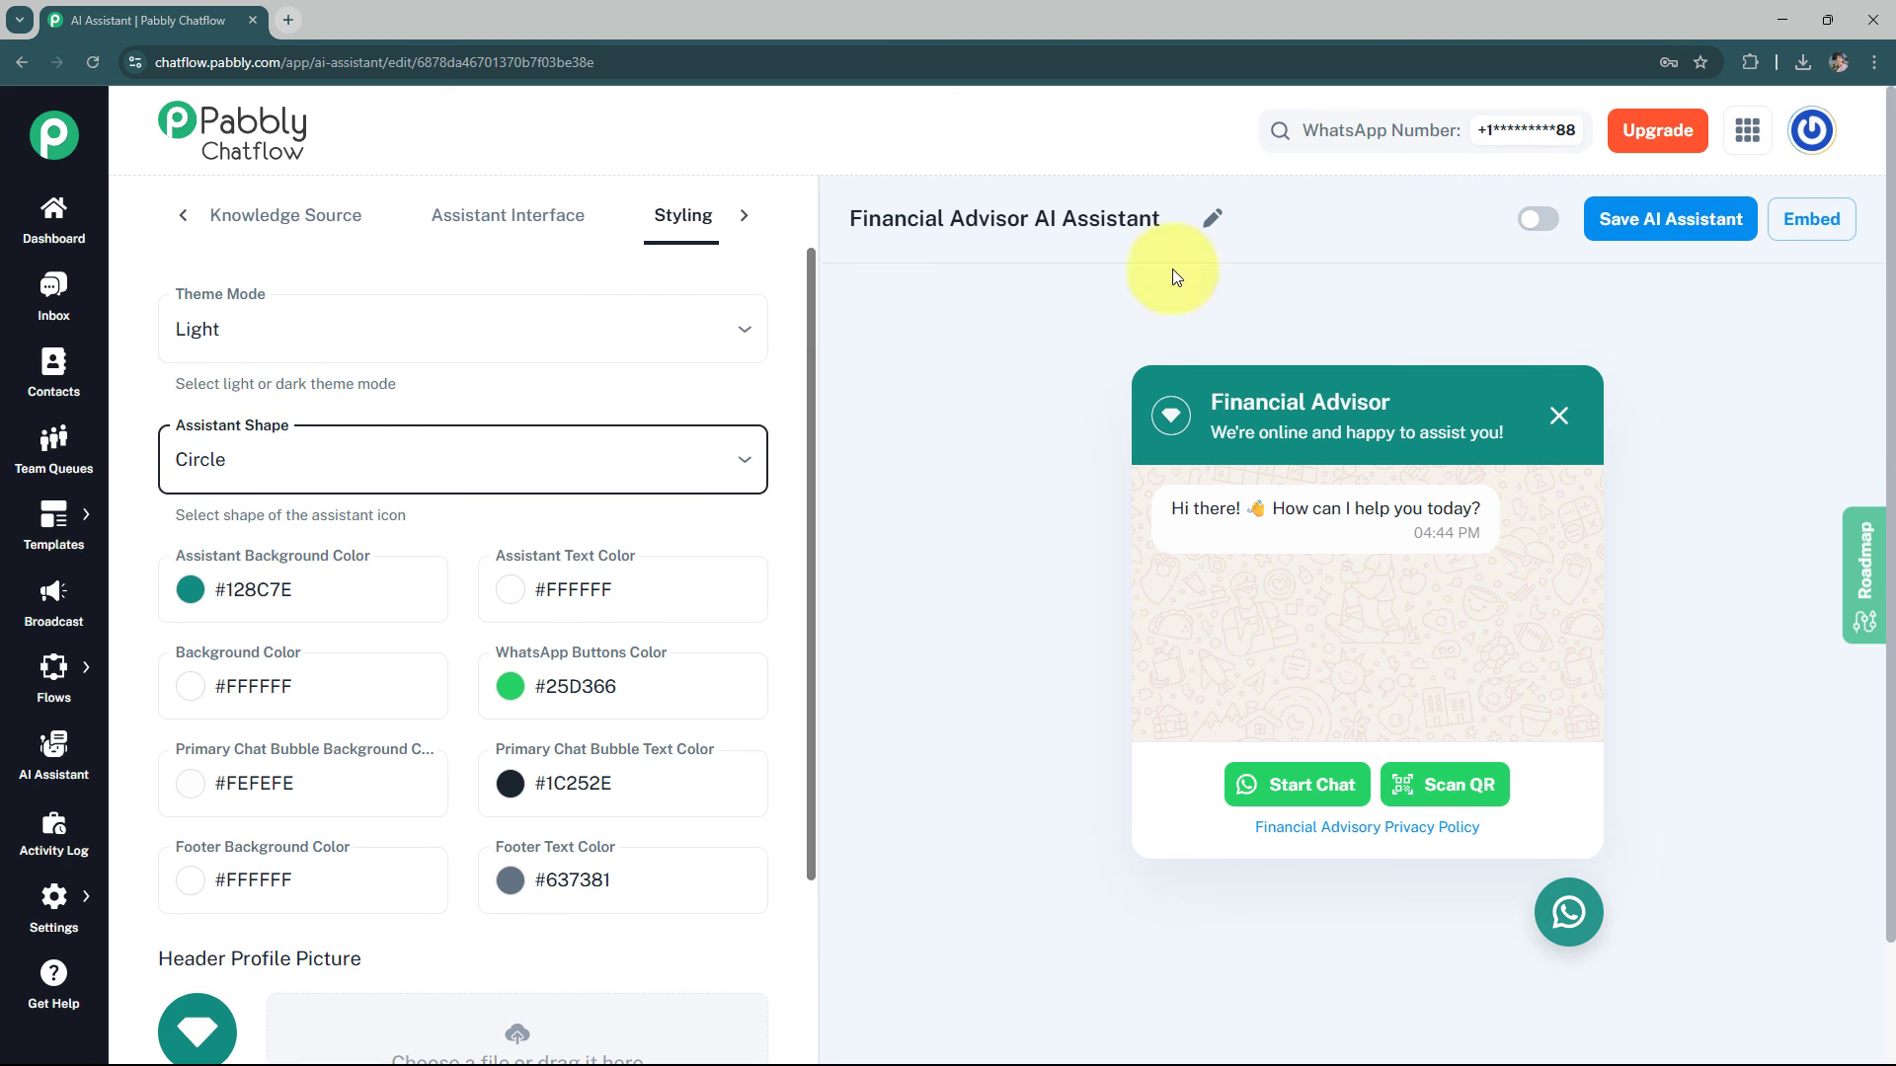
# Enable the AI assistant and save it
pyautogui.click(1536, 220)
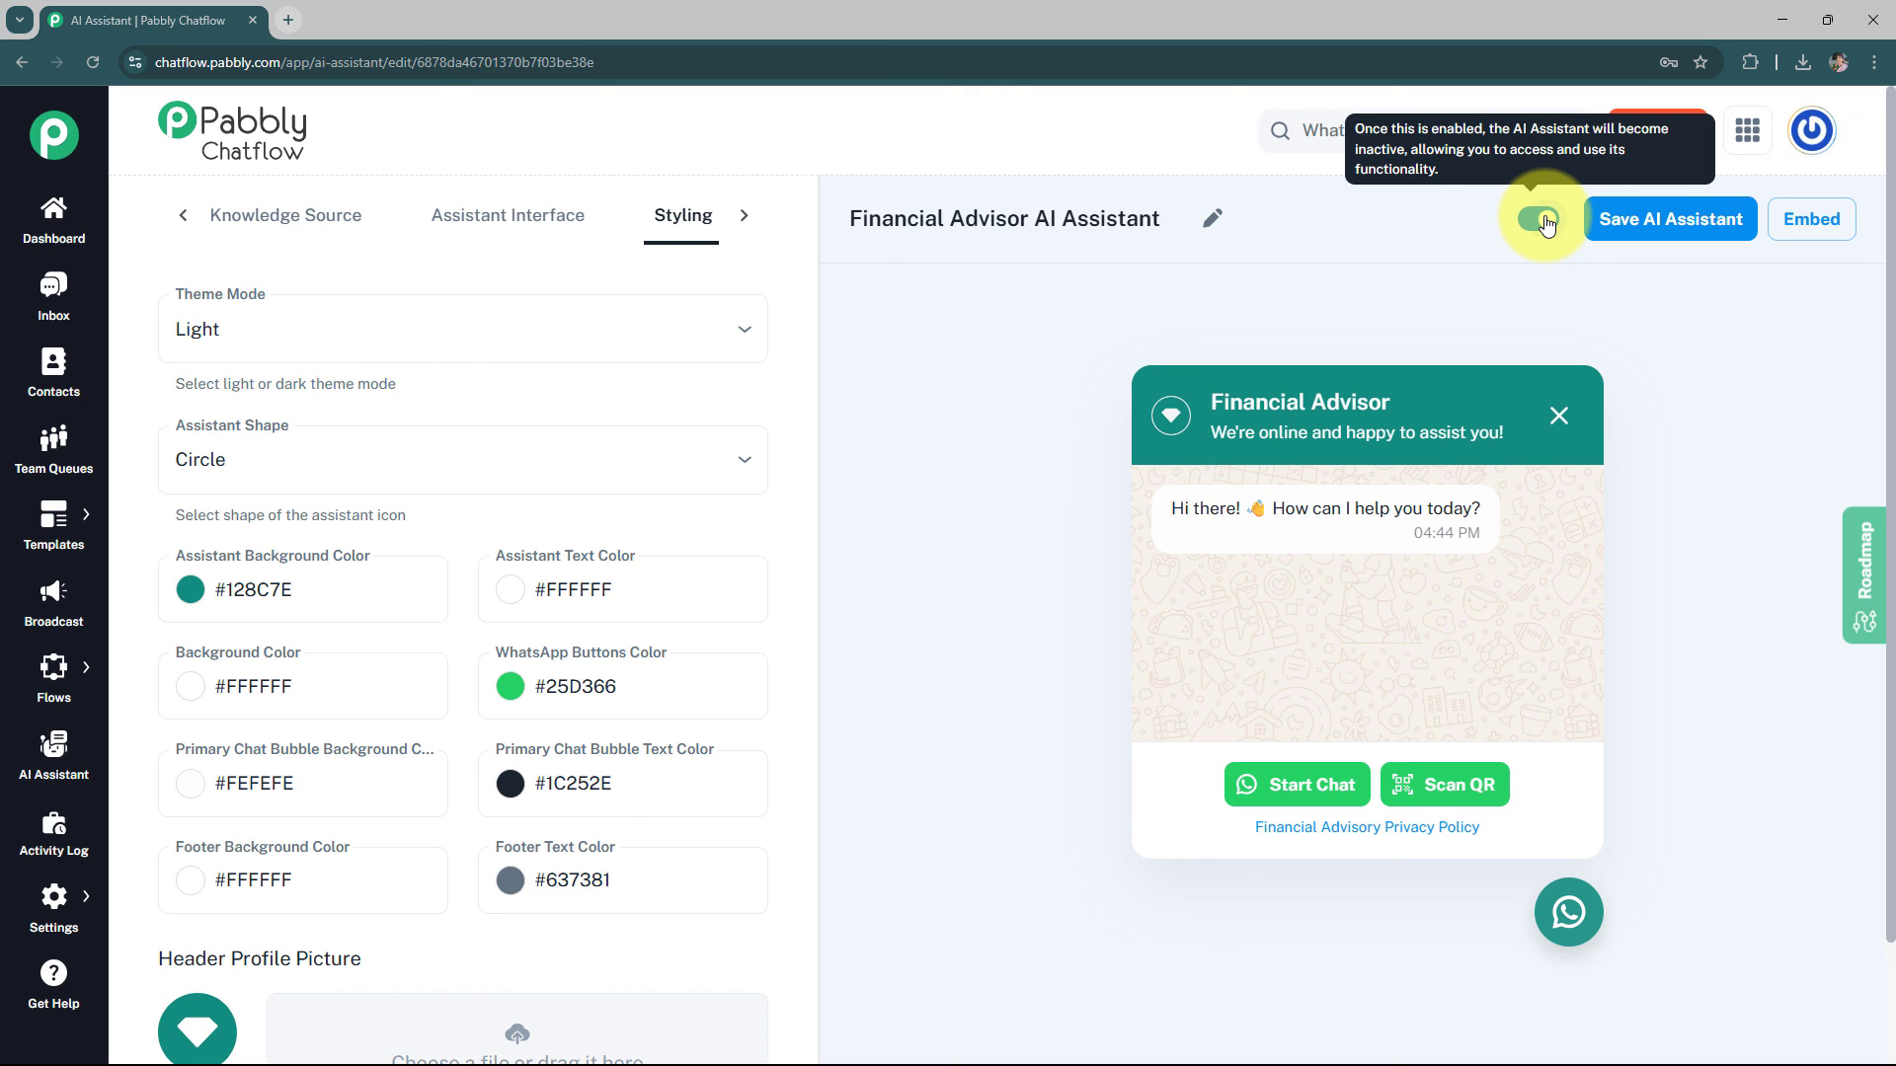
pyautogui.click(1670, 218)
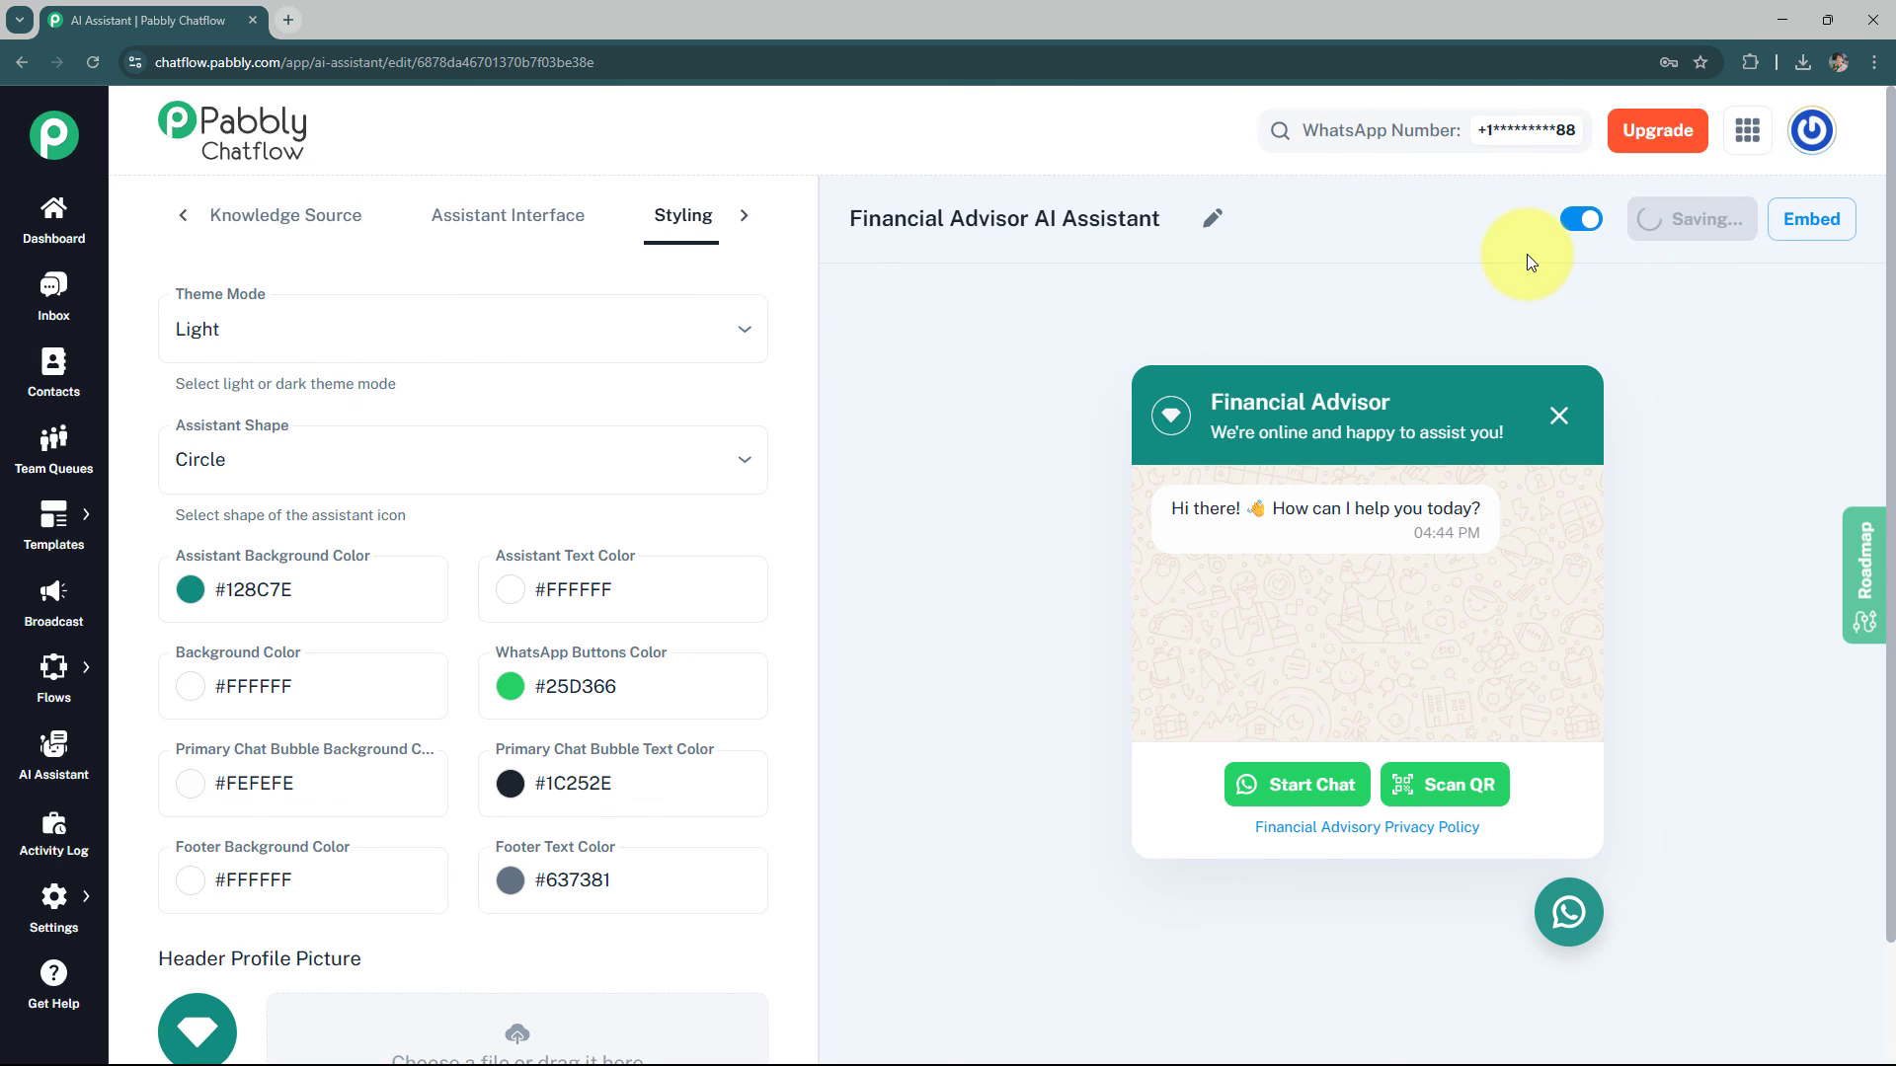